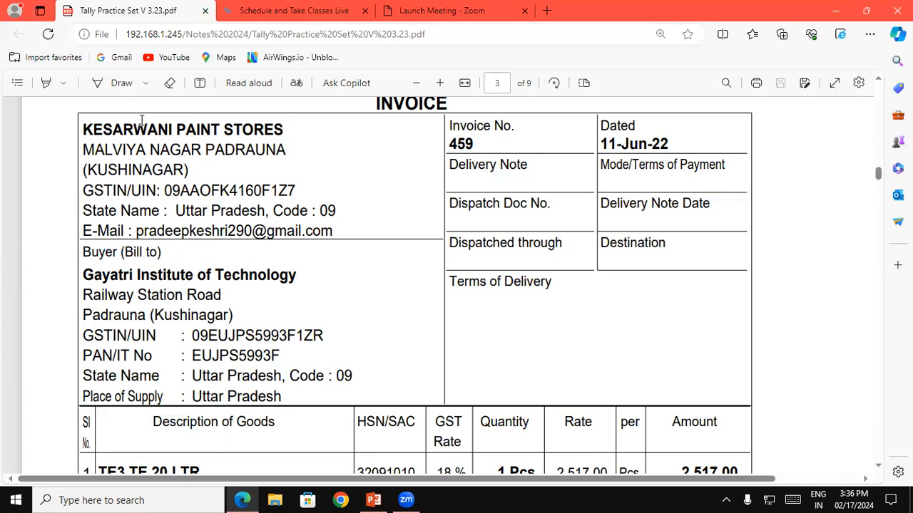
Step: Draw a freehand box around the seller's details, headed Kesarwani Paint Stores, on the invoice
{"action": "left_click", "coordinate": [118, 83]}
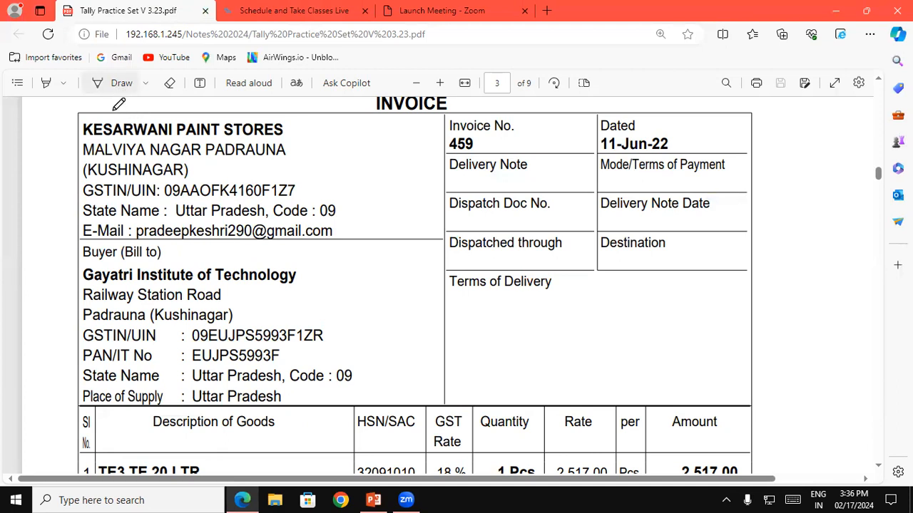
{"action": "mouse_move", "coordinate": [76, 115]}
{"action": "left_mouse_down"}
{"action": "mouse_move", "coordinate": [374, 112]}
{"action": "mouse_move", "coordinate": [374, 133]}
{"action": "left_mouse_up"}
{"action": "mouse_move", "coordinate": [372, 191]}
{"action": "left_mouse_down"}
{"action": "mouse_move", "coordinate": [369, 232]}
{"action": "mouse_move", "coordinate": [341, 247]}
{"action": "mouse_move", "coordinate": [73, 246]}
{"action": "mouse_move", "coordinate": [64, 143]}
{"action": "mouse_move", "coordinate": [75, 114]}
{"action": "left_mouse_up"}
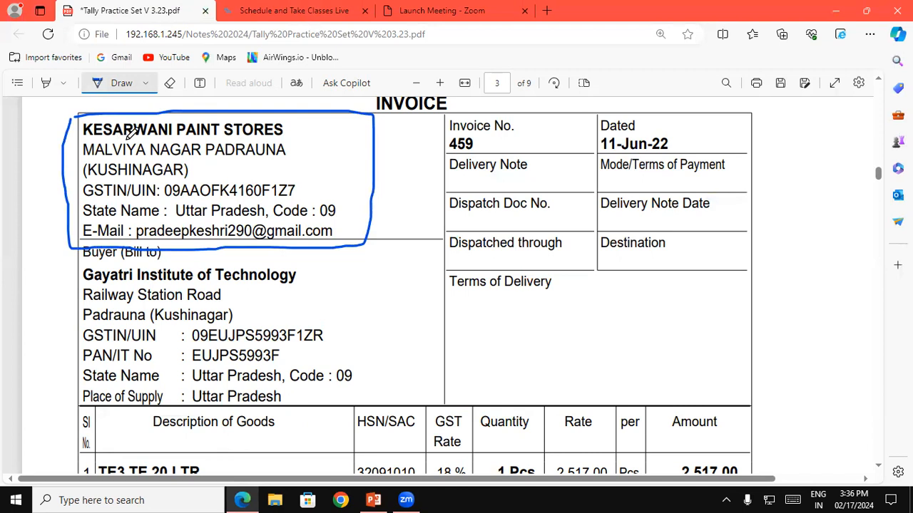
Step: Draw a tick mark beside each of the six items in the invoice's Description of Goods column
{"action": "scroll", "coordinate": [611, 420], "scroll_direction": "down", "scroll_amount": 3}
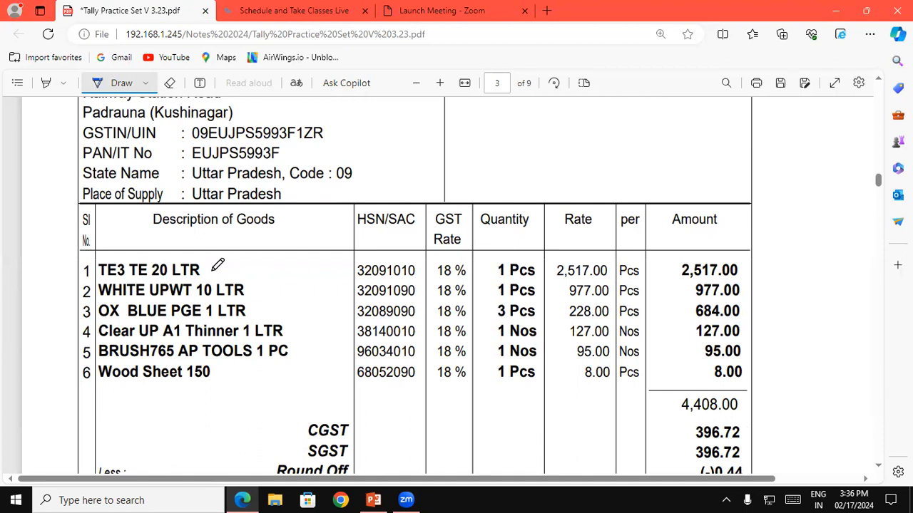
{"action": "mouse_move", "coordinate": [212, 269]}
{"action": "left_mouse_down"}
{"action": "mouse_move", "coordinate": [223, 275]}
{"action": "mouse_move", "coordinate": [251, 247]}
{"action": "left_mouse_up"}
{"action": "left_click_drag", "start_coordinate": [251, 290], "coordinate": [269, 280]}
{"action": "mouse_move", "coordinate": [255, 313]}
{"action": "left_mouse_down"}
{"action": "mouse_move", "coordinate": [262, 318]}
{"action": "mouse_move", "coordinate": [276, 300]}
{"action": "left_mouse_up"}
{"action": "mouse_move", "coordinate": [283, 332]}
{"action": "left_mouse_down"}
{"action": "mouse_move", "coordinate": [300, 324]}
{"action": "mouse_move", "coordinate": [315, 344]}
{"action": "left_mouse_up"}
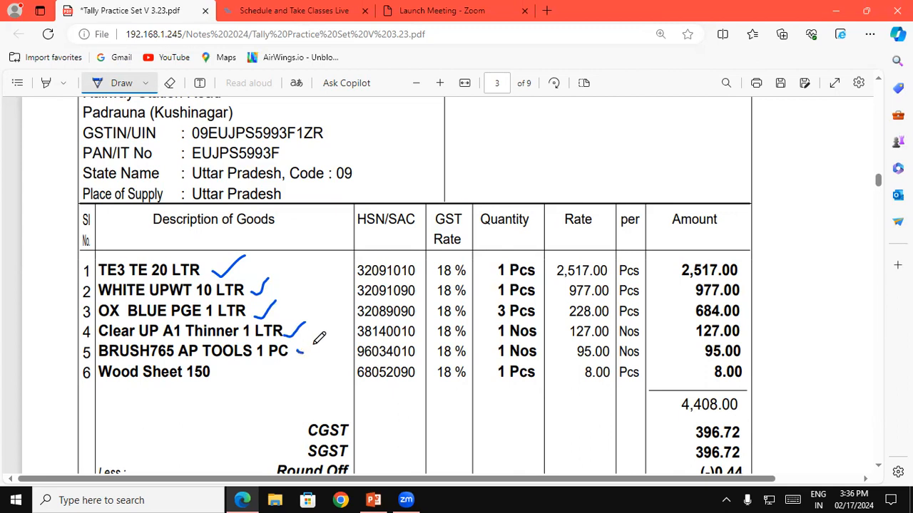
{"action": "left_click_drag", "start_coordinate": [217, 377], "coordinate": [235, 372]}
Step: Underline the first item's quantity, rate, amount, HSN/SAC code and the TE in its name, and tick the item again
{"action": "left_click_drag", "start_coordinate": [499, 278], "coordinate": [589, 282]}
{"action": "left_click", "coordinate": [676, 280]}
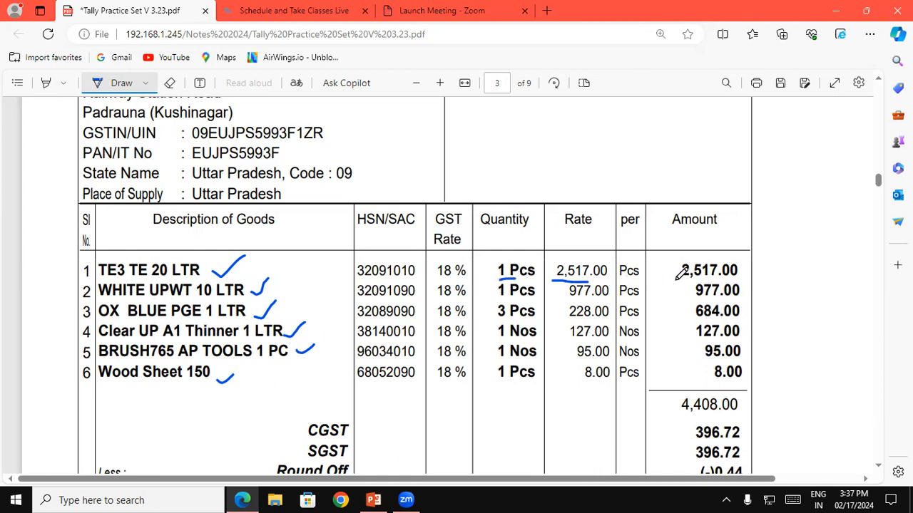
{"action": "left_click_drag", "start_coordinate": [675, 281], "coordinate": [701, 275]}
{"action": "left_click_drag", "start_coordinate": [352, 281], "coordinate": [405, 279]}
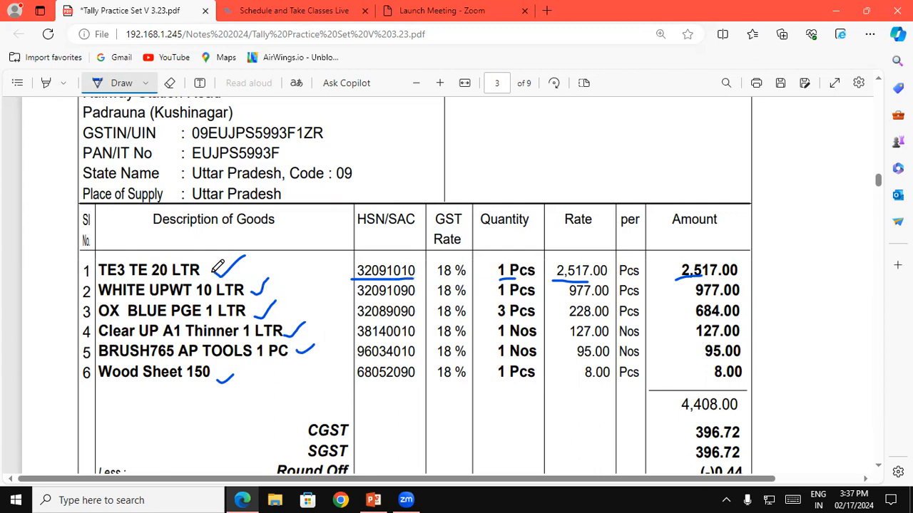
{"action": "mouse_move", "coordinate": [215, 273]}
{"action": "left_mouse_down"}
{"action": "mouse_move", "coordinate": [221, 281]}
{"action": "mouse_move", "coordinate": [258, 254]}
{"action": "left_mouse_up"}
{"action": "left_click_drag", "start_coordinate": [128, 279], "coordinate": [146, 279]}
Step: Turn off drawing and copy the first item's HSN/SAC code 32091010
{"action": "left_click", "coordinate": [123, 83]}
{"action": "left_click_drag", "start_coordinate": [358, 269], "coordinate": [415, 272]}
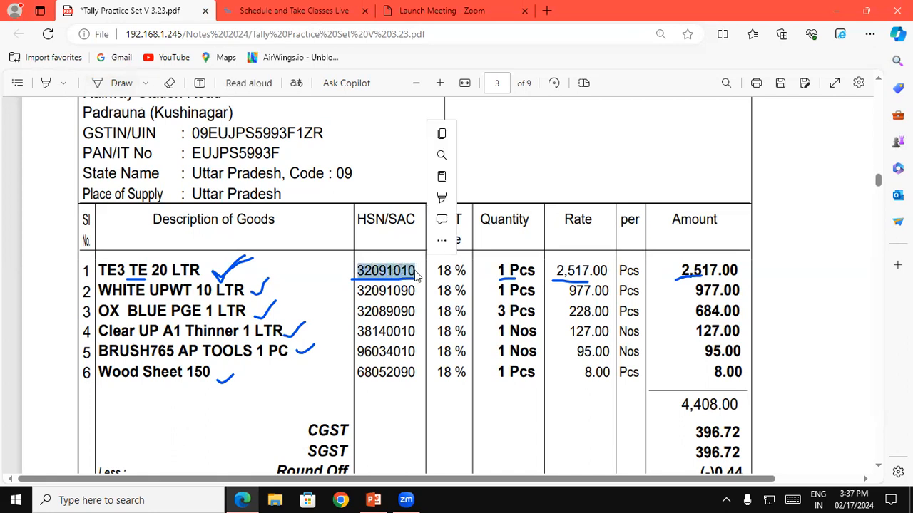
{"action": "key", "text": "ctrl+c"}
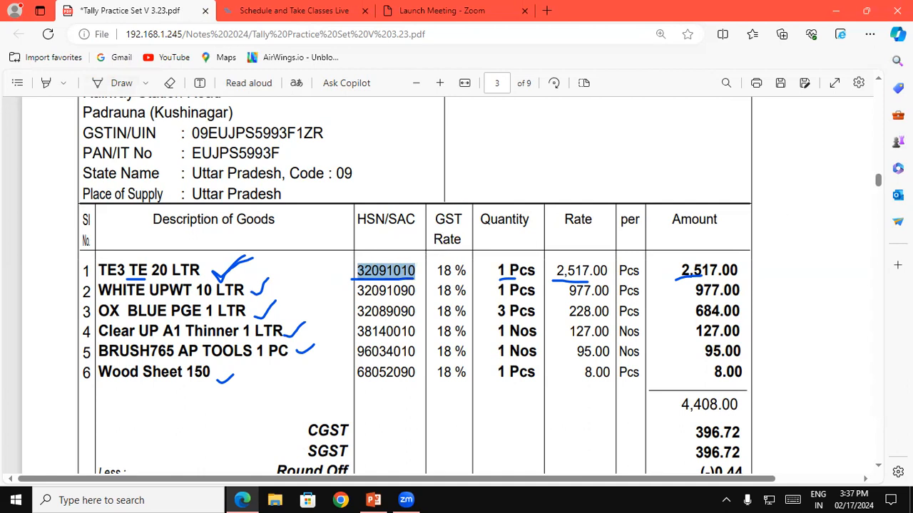
{"action": "scroll", "coordinate": [881, 84], "scroll_direction": "up", "scroll_amount": 5}
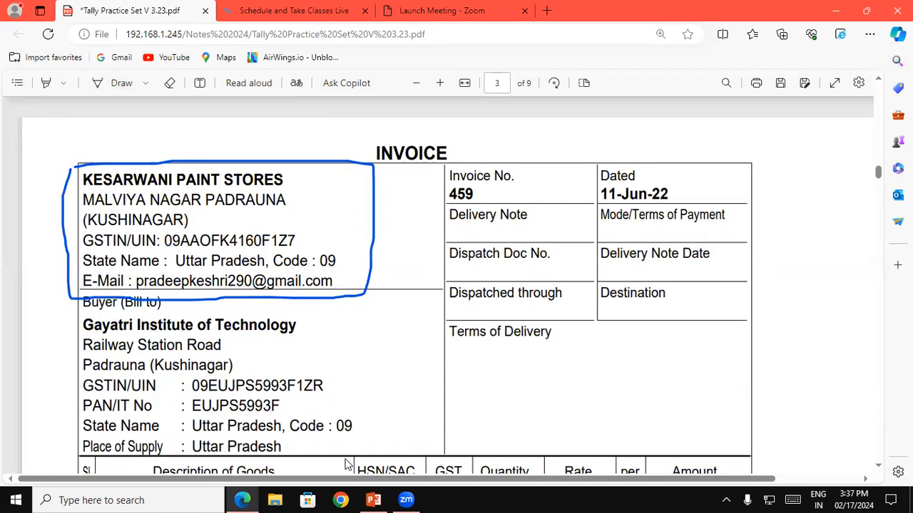
Step: Start TallyPrime from the desktop and continue in educational mode
{"action": "key", "text": "super+d"}
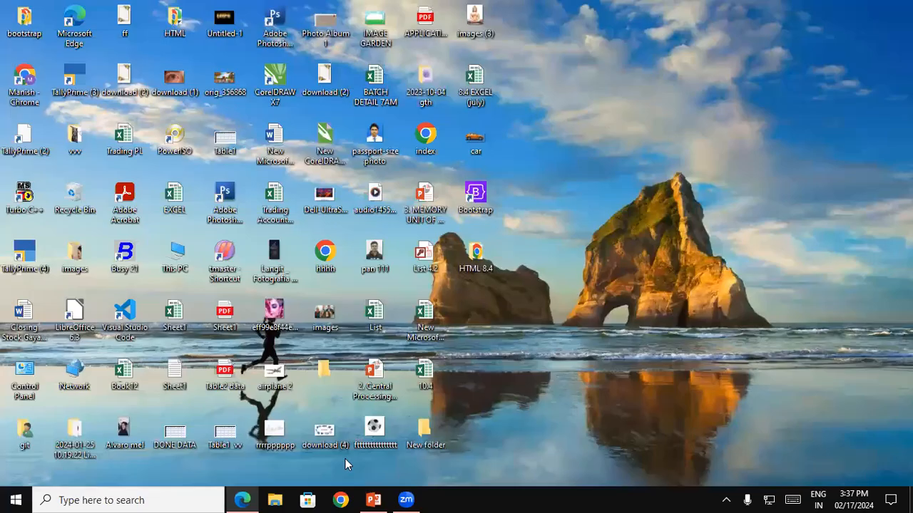
{"action": "double_click", "coordinate": [26, 255]}
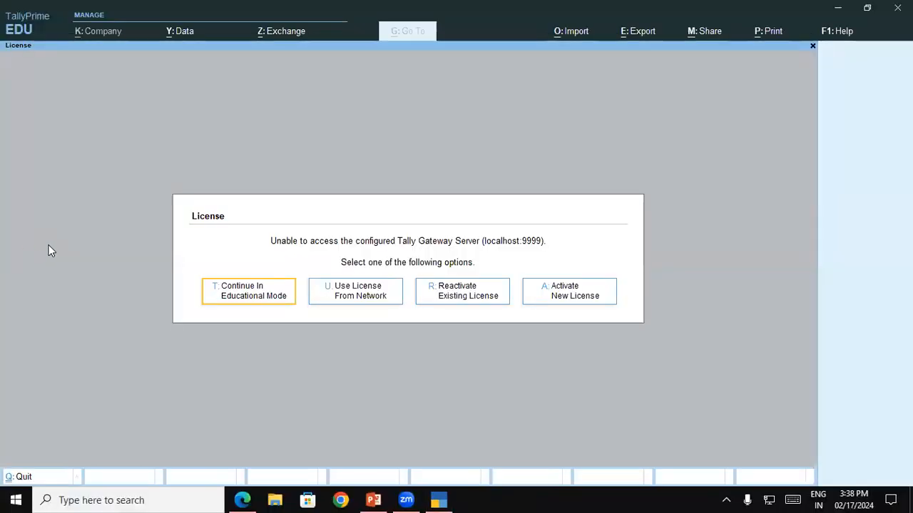
{"action": "left_click", "coordinate": [243, 302]}
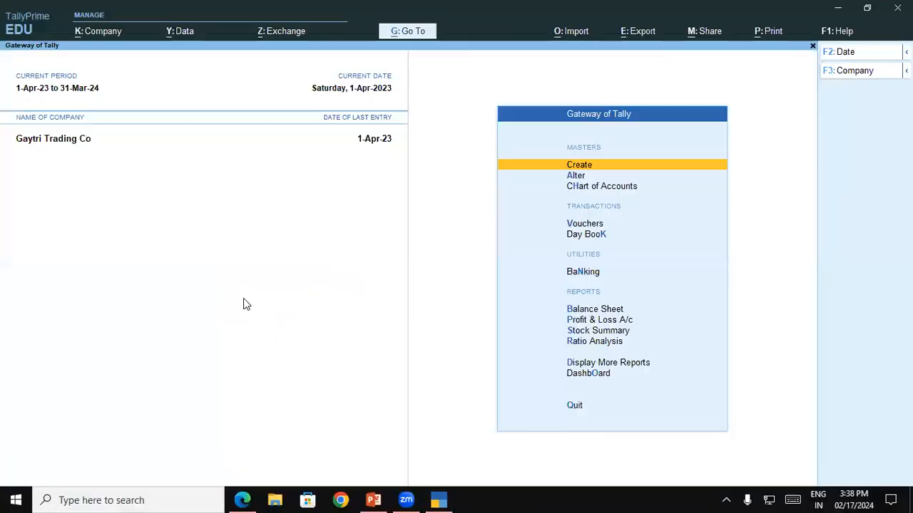
Step: Shut the Gaytri Trading Co company and open Gayatri Institute of Technology instead
{"action": "key", "text": "ctrl"}
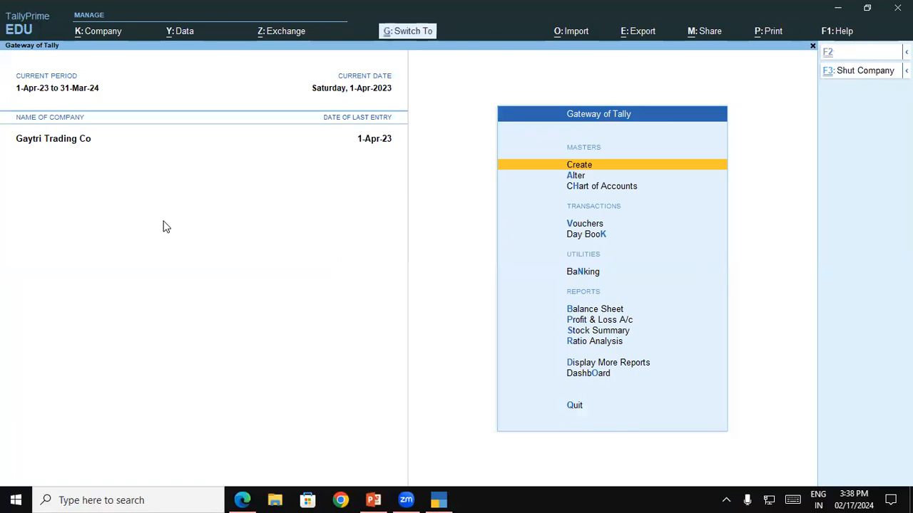
{"action": "key", "text": "ctrl+F3"}
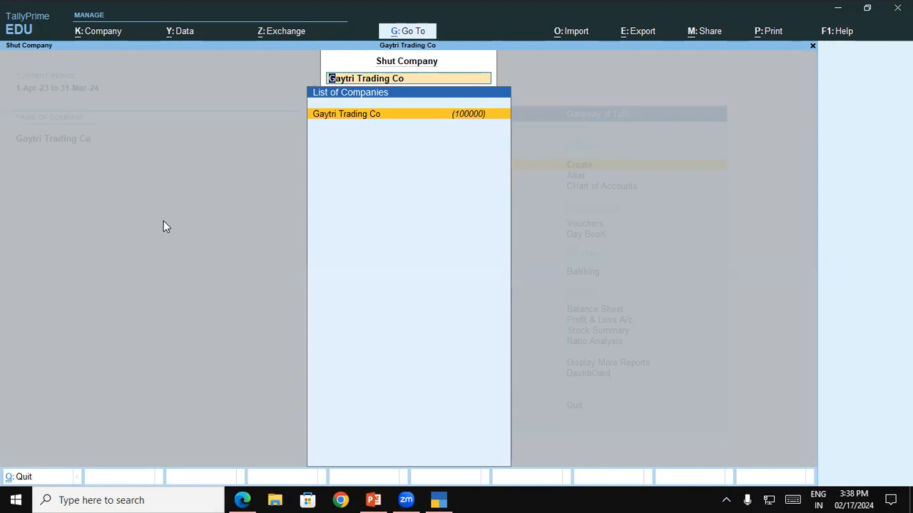
{"action": "key", "text": "Return"}
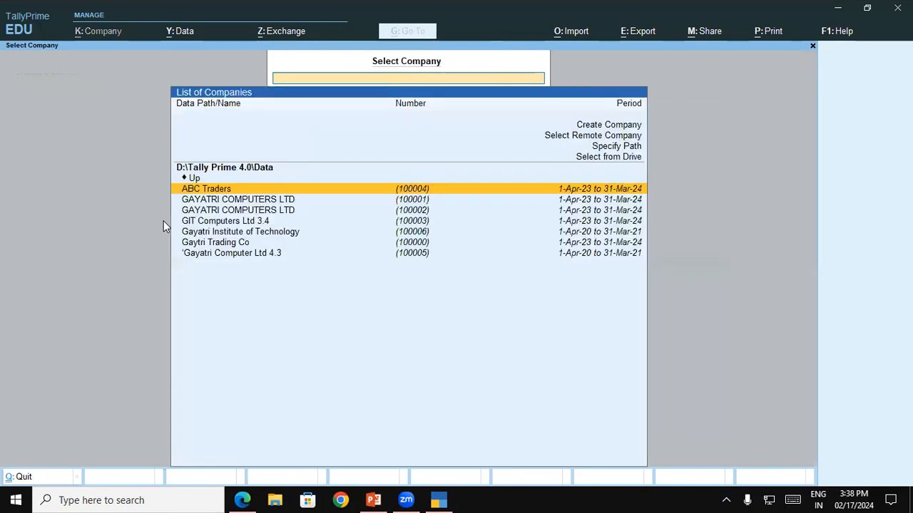
{"action": "key", "text": "Down"}
{"action": "key", "text": "Down"}
{"action": "key", "text": "Down"}
{"action": "key", "text": "Down"}
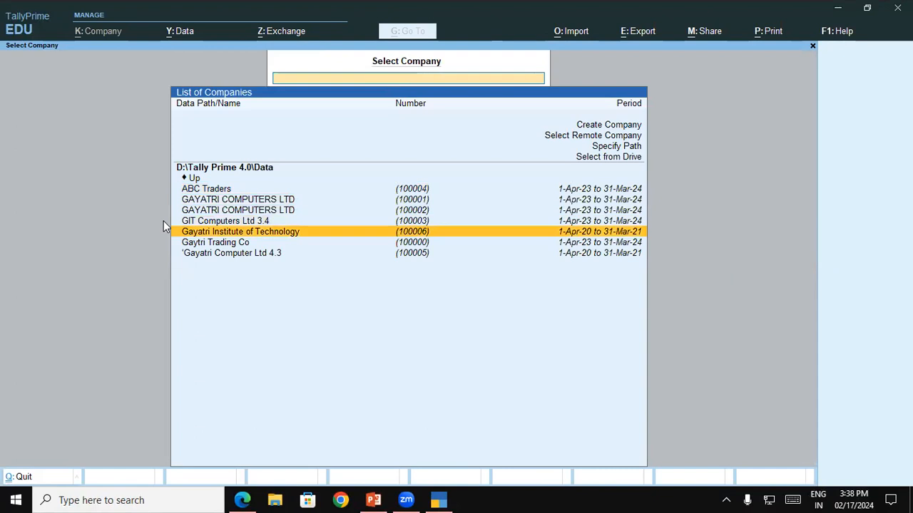
{"action": "key", "text": "Return"}
Step: Open voucher entry and switch the voucher type to Purchase
{"action": "key", "text": "Down"}
{"action": "key", "text": "Down"}
{"action": "key", "text": "Down"}
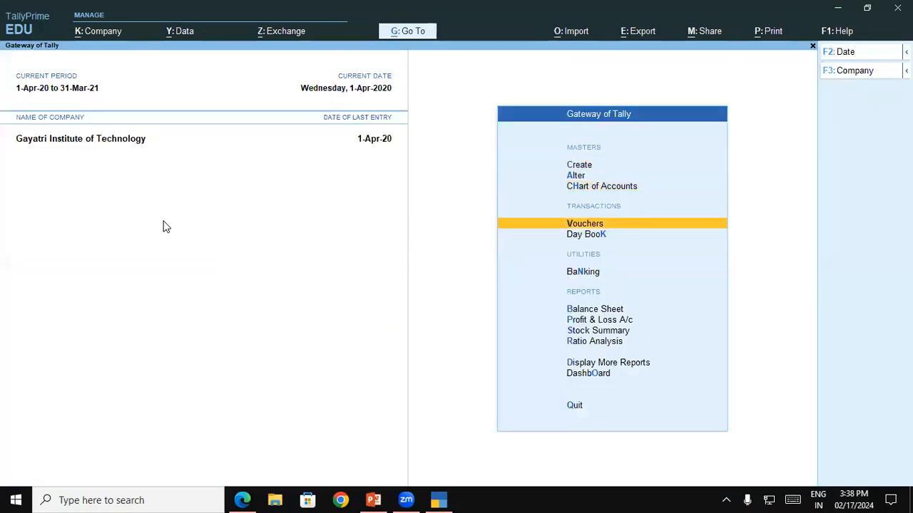
{"action": "key", "text": "Return"}
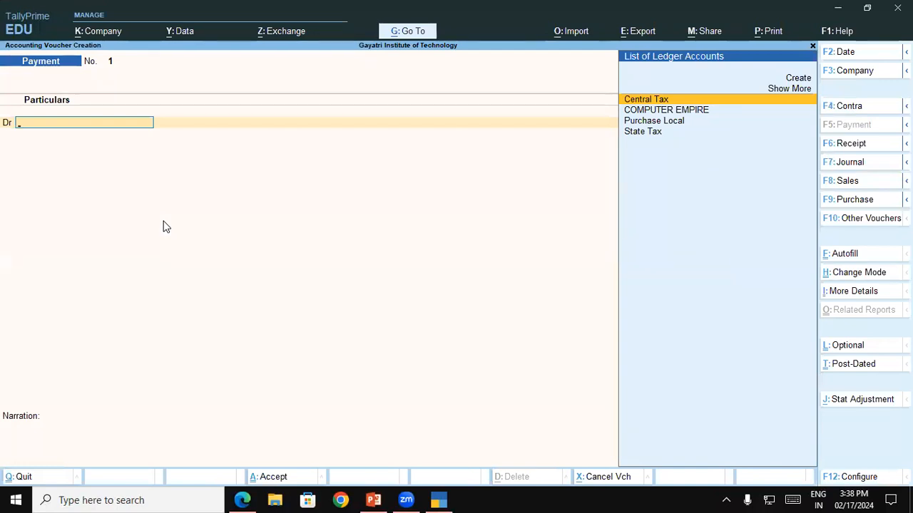
{"action": "key", "text": "F9"}
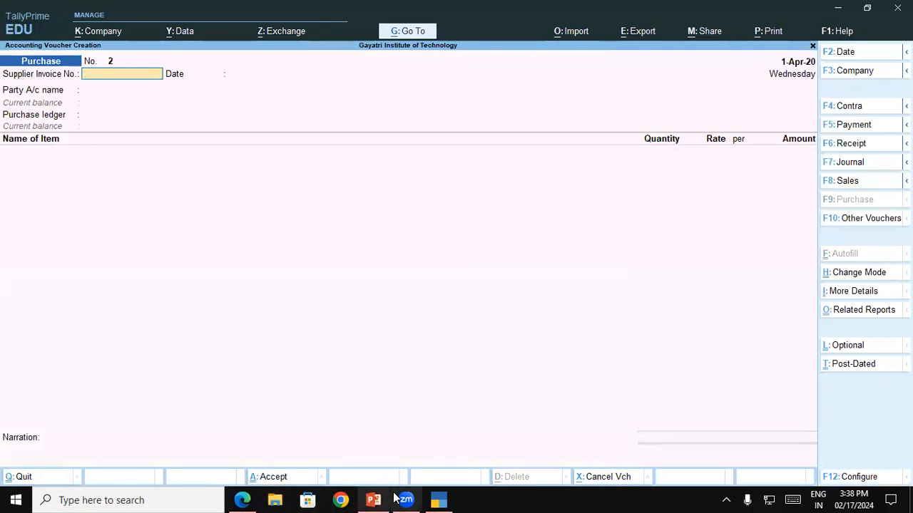
Step: Switch to the invoice PDF in Edge and draw a circle around the invoice number
{"action": "left_click", "coordinate": [243, 500]}
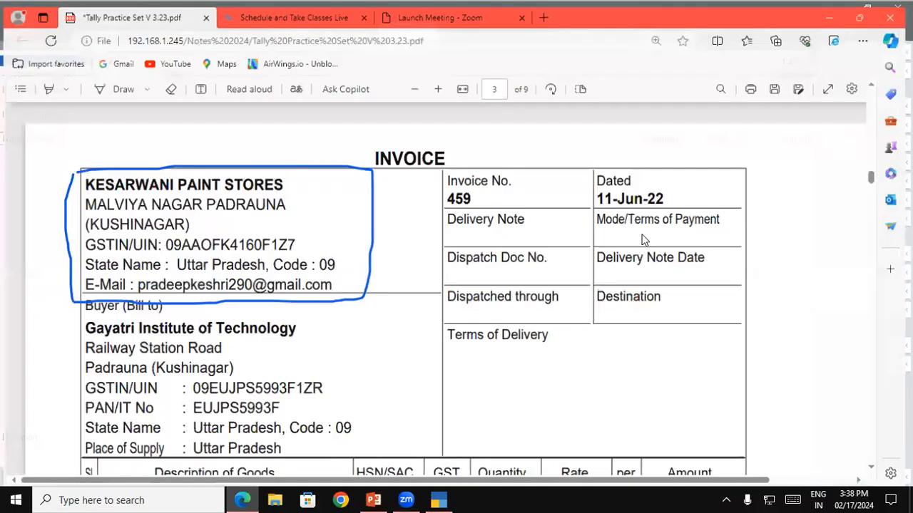
{"action": "left_click", "coordinate": [116, 86]}
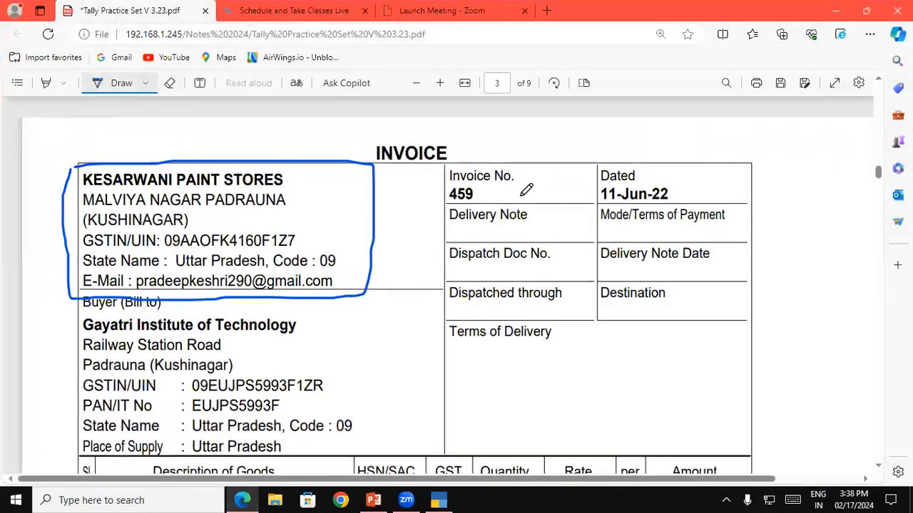
{"action": "mouse_move", "coordinate": [512, 172]}
{"action": "left_mouse_down"}
{"action": "mouse_move", "coordinate": [441, 169]}
{"action": "mouse_move", "coordinate": [448, 208]}
{"action": "mouse_move", "coordinate": [492, 211]}
{"action": "mouse_move", "coordinate": [516, 174]}
{"action": "left_mouse_up"}
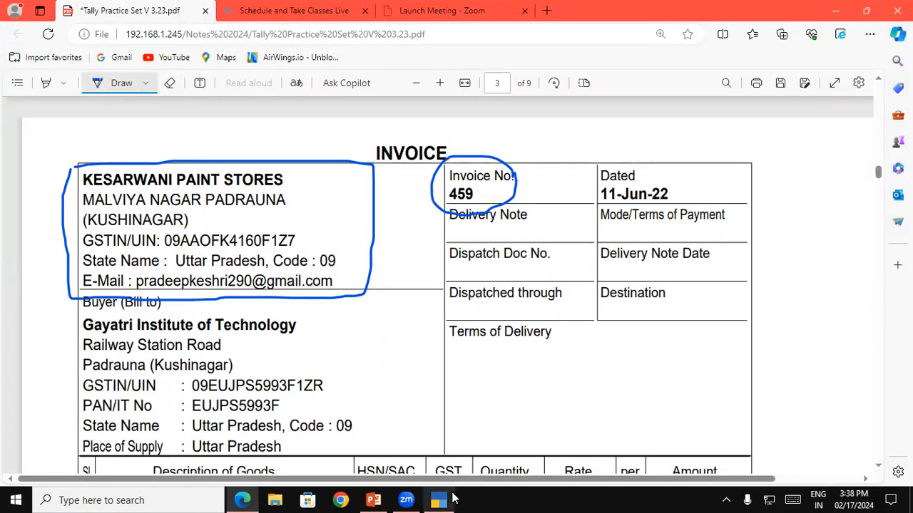
Step: Back in TallyPrime, enter supplier invoice number 459 on the purchase voucher and accept the default date 1-Apr-20
{"action": "left_click", "coordinate": [440, 500]}
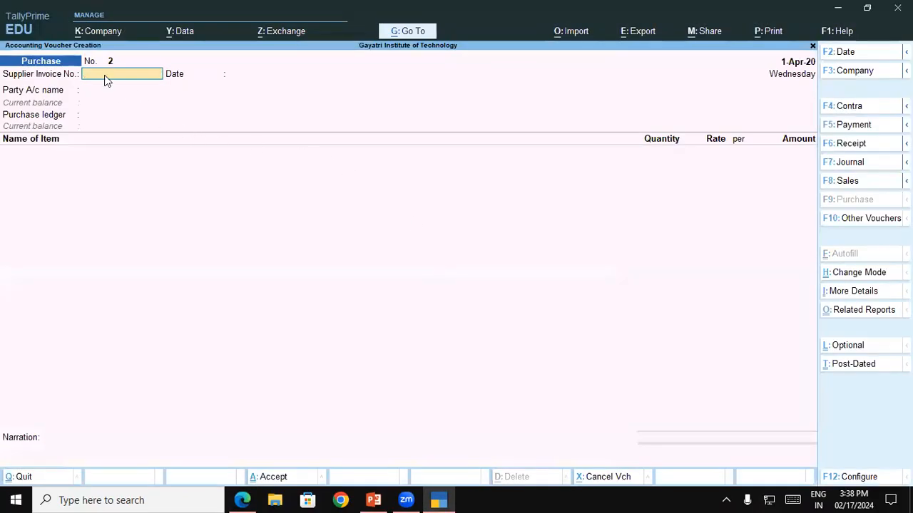
{"action": "type", "text": "459"}
{"action": "key", "text": "Return"}
{"action": "key", "text": "Return"}
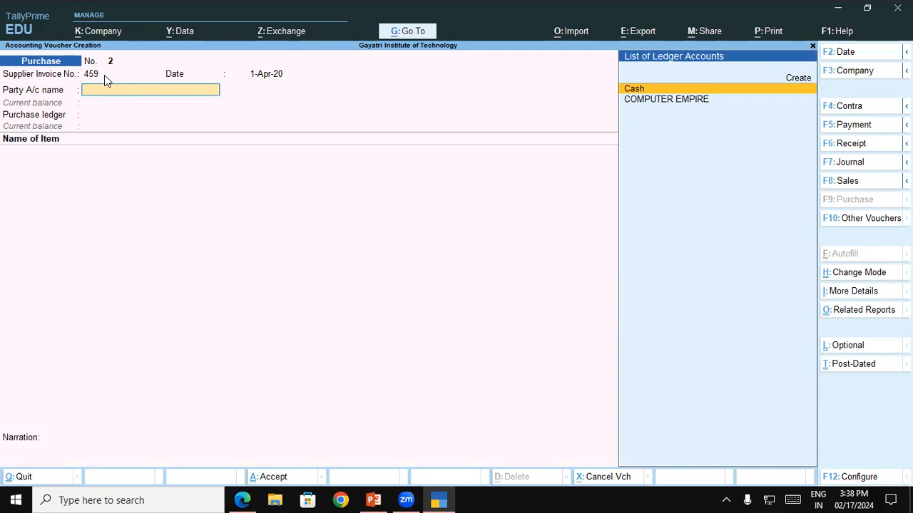
Step: Create a new party ledger from the voucher and name it KESARWANI PAINT STORES, copying the name from the invoice PDF in Edge
{"action": "key", "text": "alt+c"}
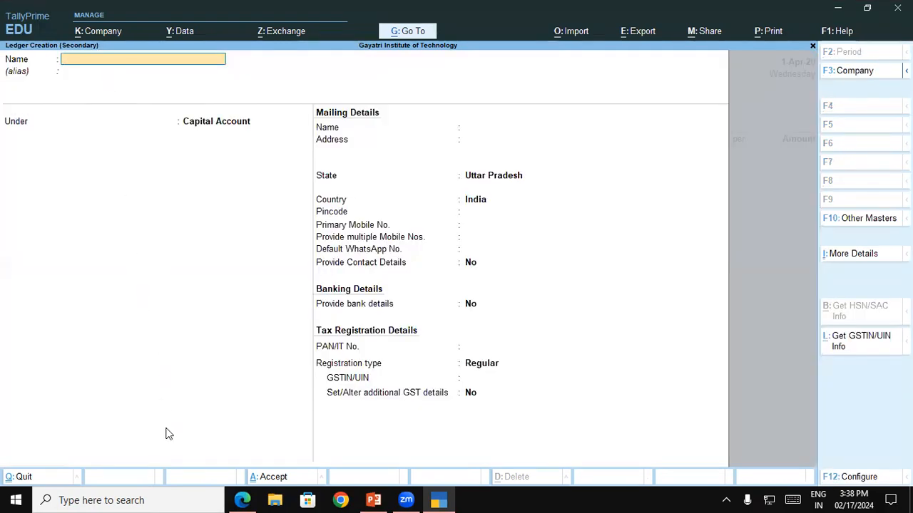
{"action": "left_click", "coordinate": [243, 500]}
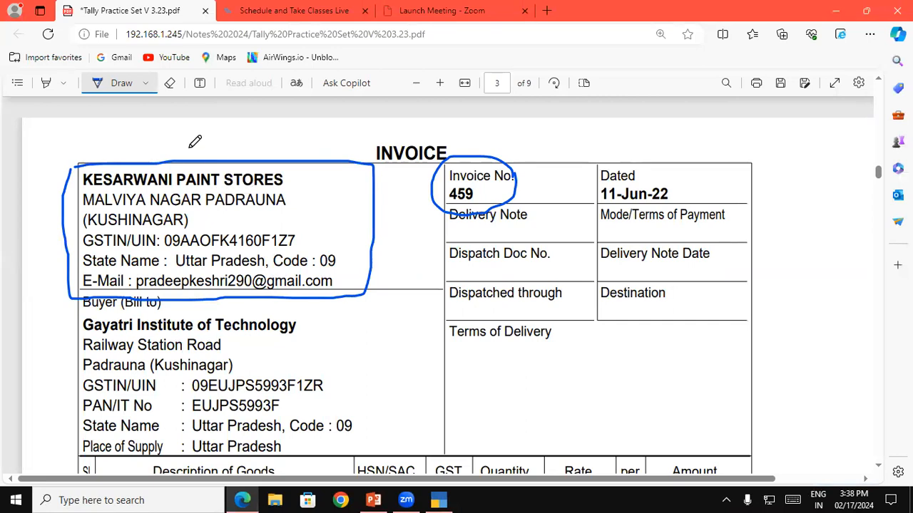
{"action": "left_click", "coordinate": [120, 82]}
{"action": "left_click_drag", "start_coordinate": [85, 179], "coordinate": [284, 172]}
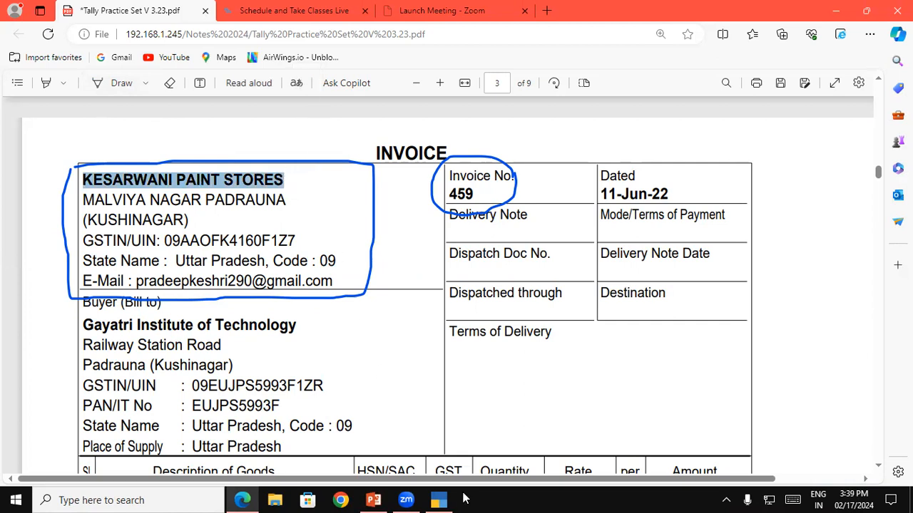
{"action": "left_click", "coordinate": [440, 500]}
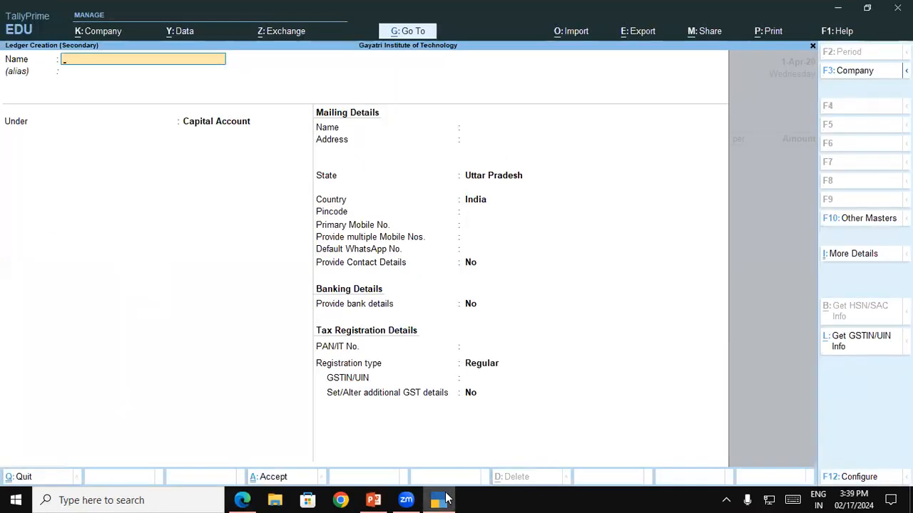
{"action": "key", "text": "ctrl+alt+v"}
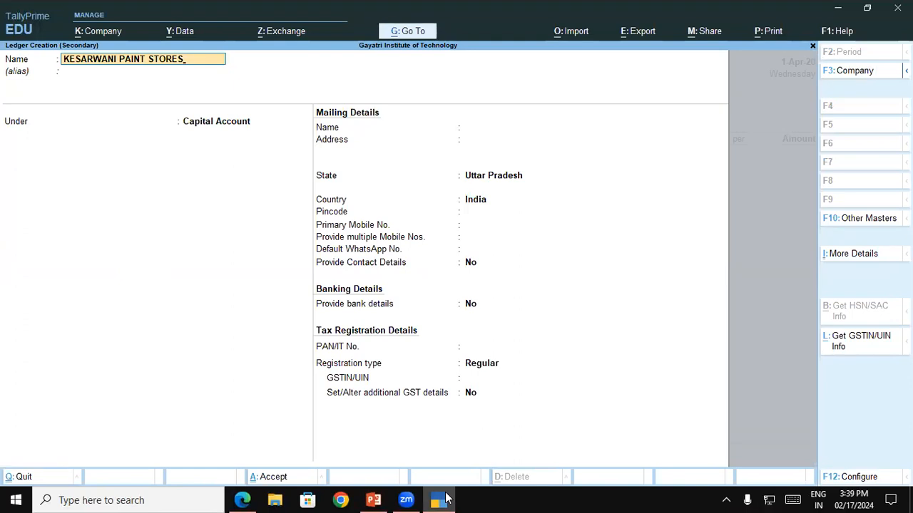
{"action": "key", "text": "Return"}
{"action": "key", "text": "Return"}
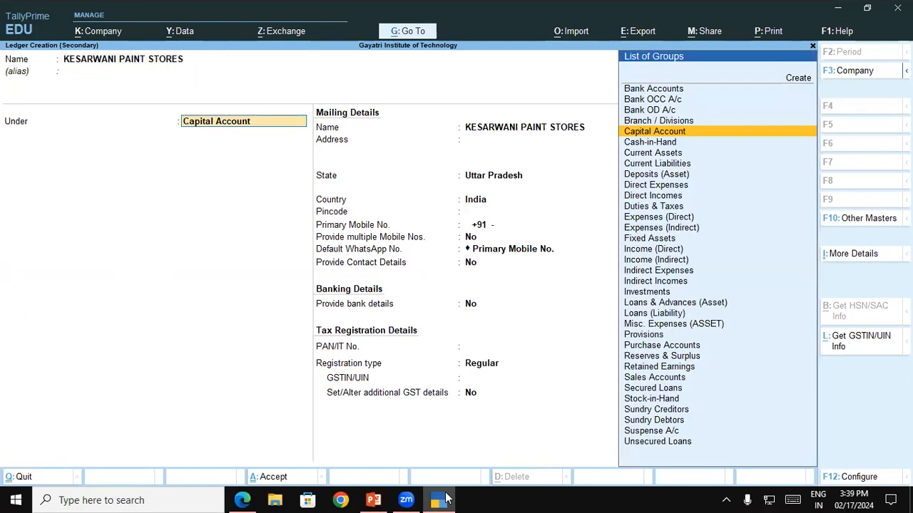
Step: Place the ledger under Sundry Creditors and accept the default bill-by-bill, credit and mailing name settings
{"action": "type", "text": "S"}
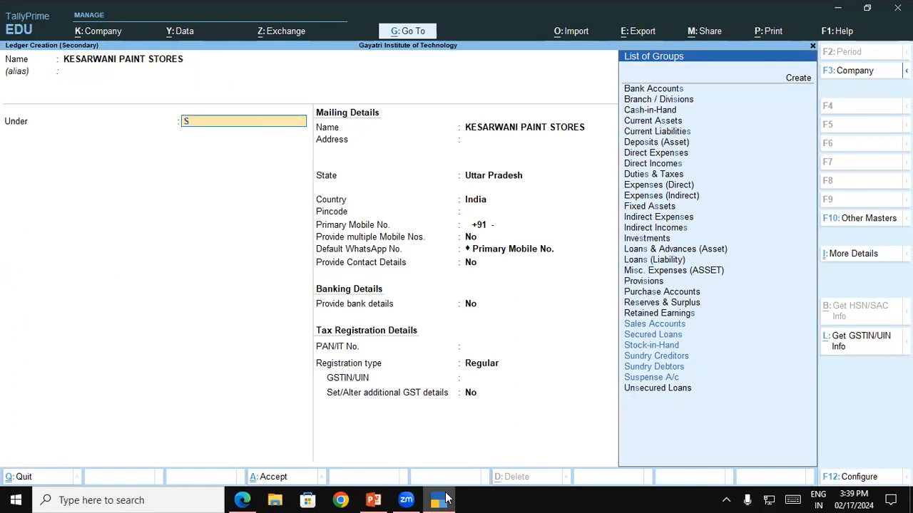
{"action": "type", "text": "UN"}
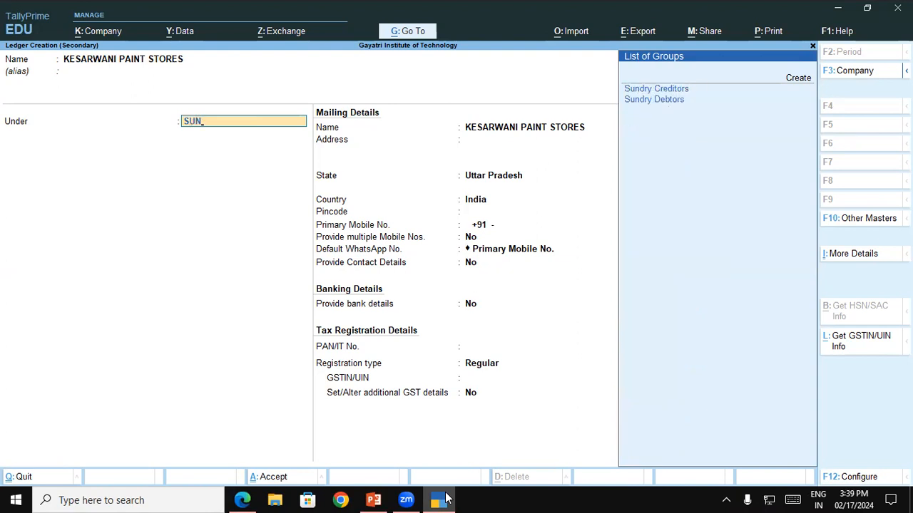
{"action": "key", "text": "Return"}
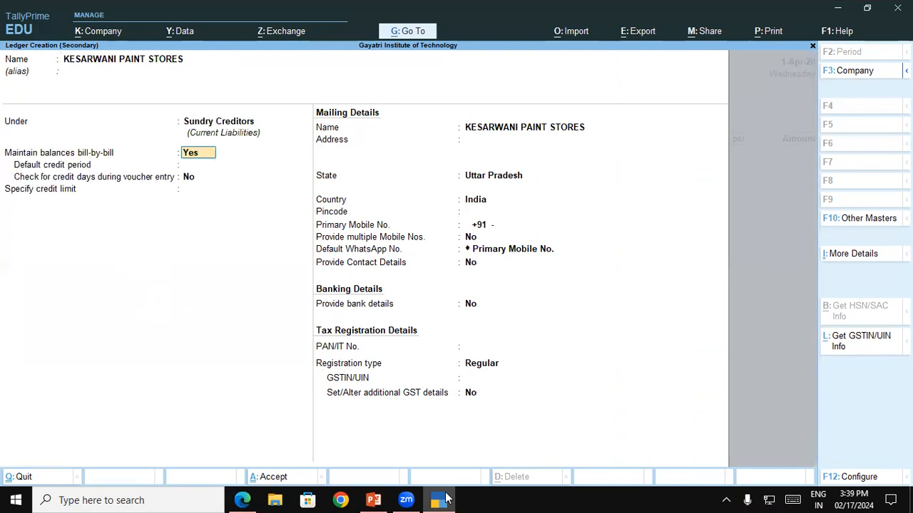
{"action": "key", "text": "Return"}
{"action": "key", "text": "Return"}
{"action": "key", "text": "Return"}
{"action": "key", "text": "Return"}
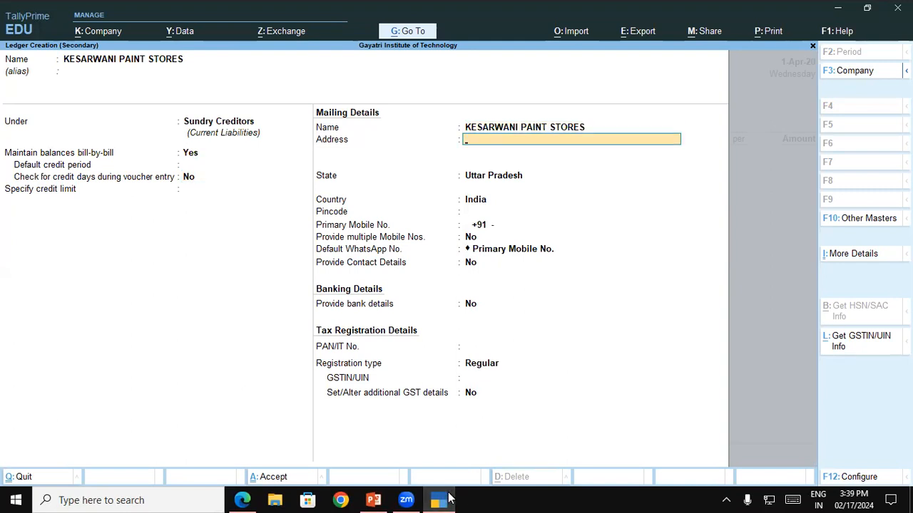
Step: Copy the first line of the supplier's address from the invoice PDF in Edge into the Address field of the TallyPrime ledger
{"action": "left_click", "coordinate": [243, 500]}
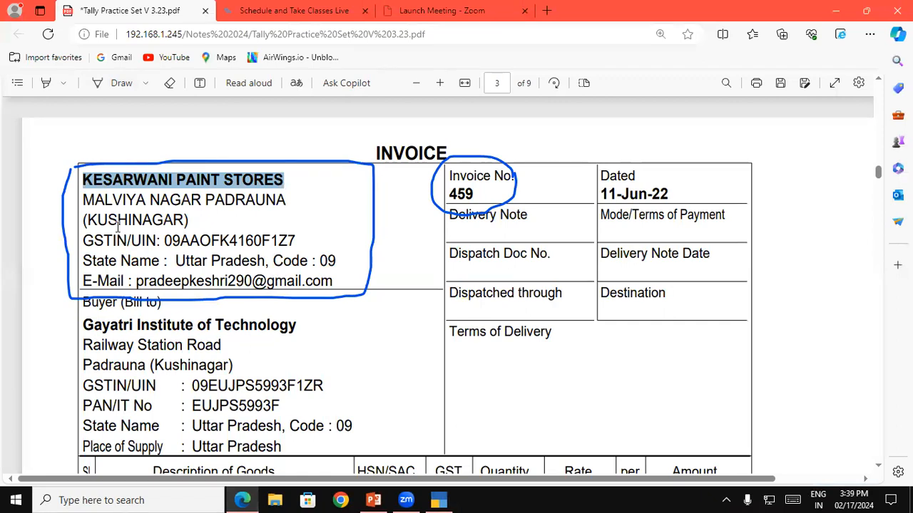
{"action": "left_click_drag", "start_coordinate": [81, 200], "coordinate": [289, 197]}
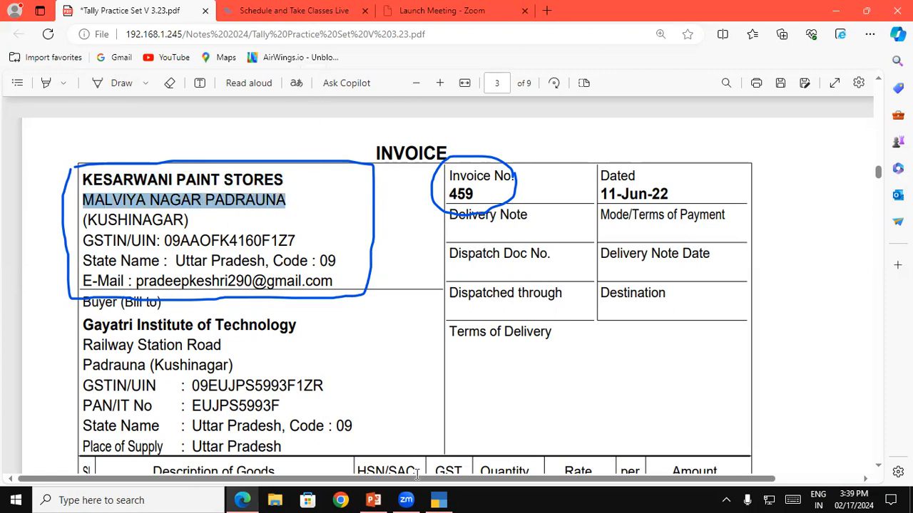
{"action": "left_click", "coordinate": [438, 500]}
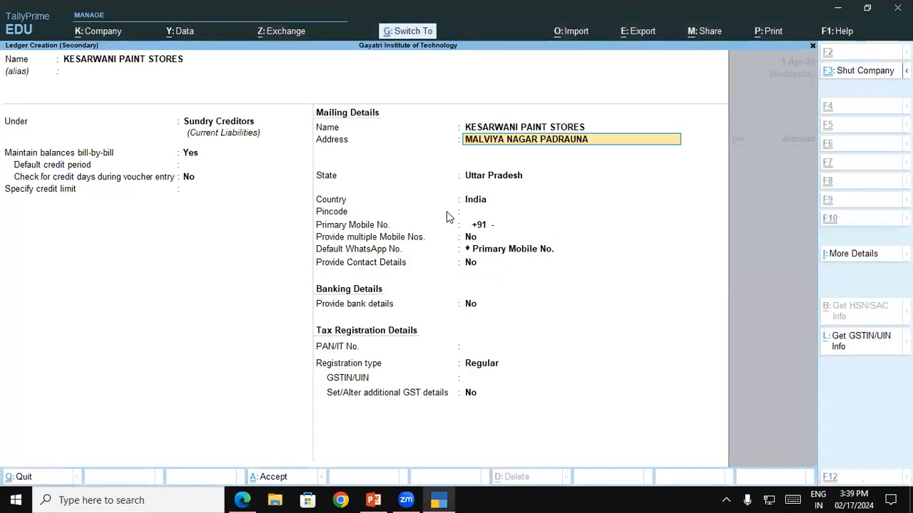
{"action": "key", "text": "ctrl+alt+v"}
{"action": "key", "text": "Return"}
Step: Add the supplier's town as the second address line and accept Uttar Pradesh as state and India as country
{"action": "type", "text": "KUSHING"}
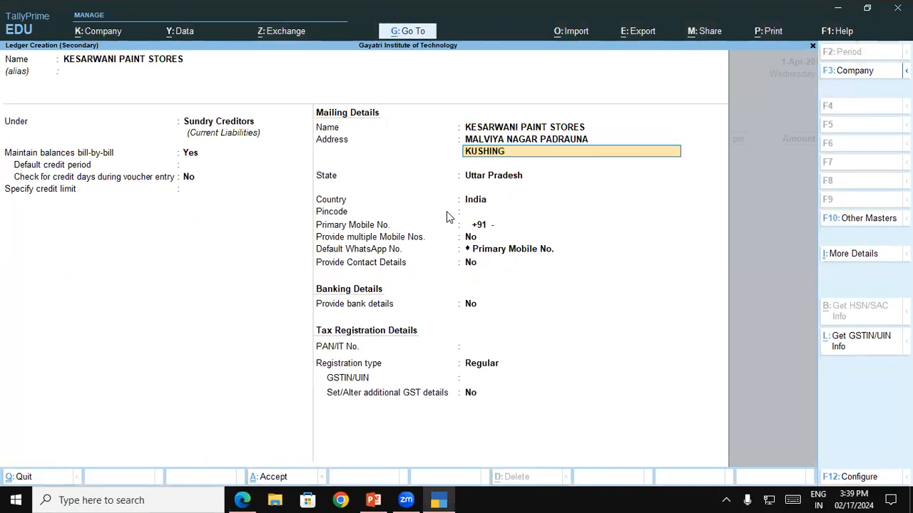
{"action": "type", "text": "A"}
{"action": "key", "text": "BackSpace"}
{"action": "key", "text": "BackSpace"}
{"action": "type", "text": "AGAR"}
{"action": "key", "text": "Return"}
{"action": "key", "text": "Return"}
{"action": "key", "text": "Return"}
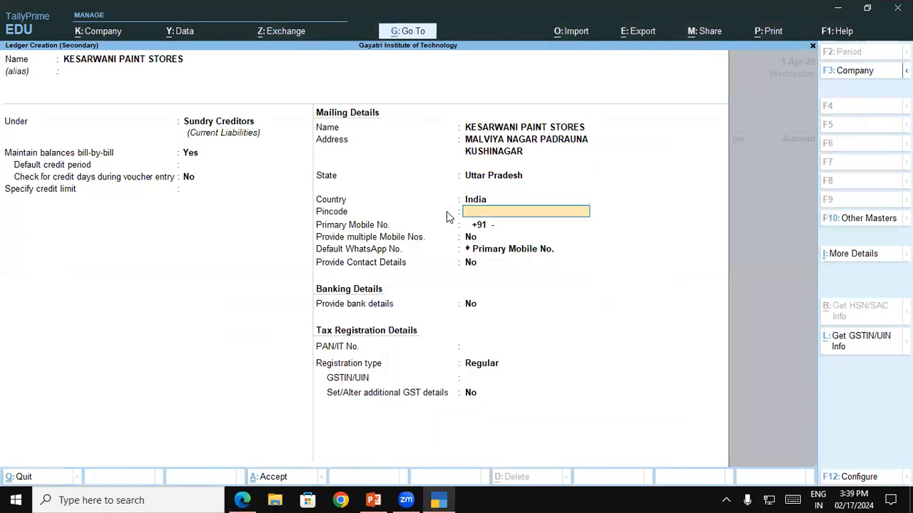
Step: Enter the supplier's pincode in the mailing details and close the stray Windows Microphone settings window
{"action": "type", "text": "2743"}
{"action": "left_click", "coordinate": [798, 499]}
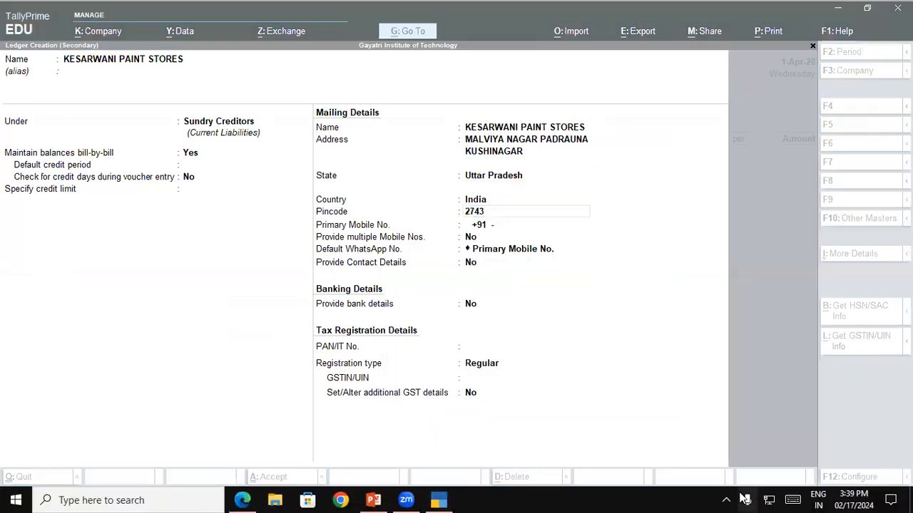
{"action": "left_click", "coordinate": [744, 499]}
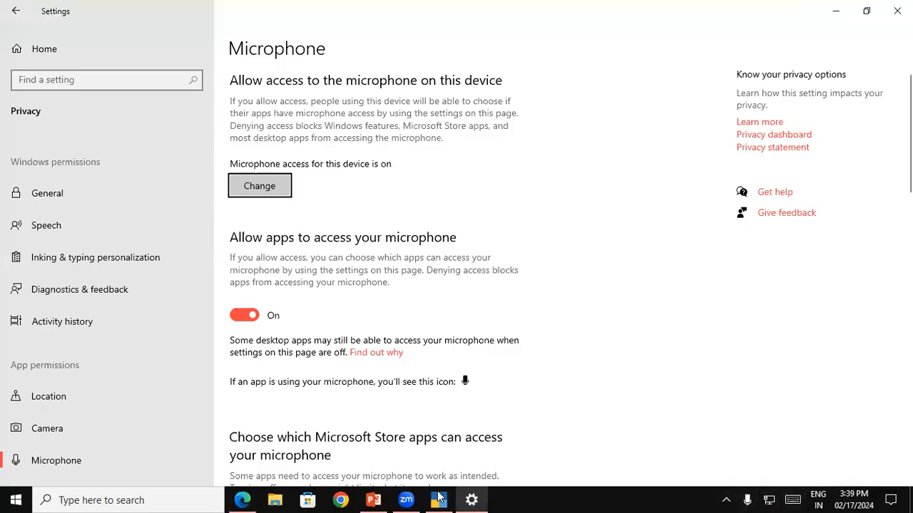
{"action": "left_click", "coordinate": [439, 499]}
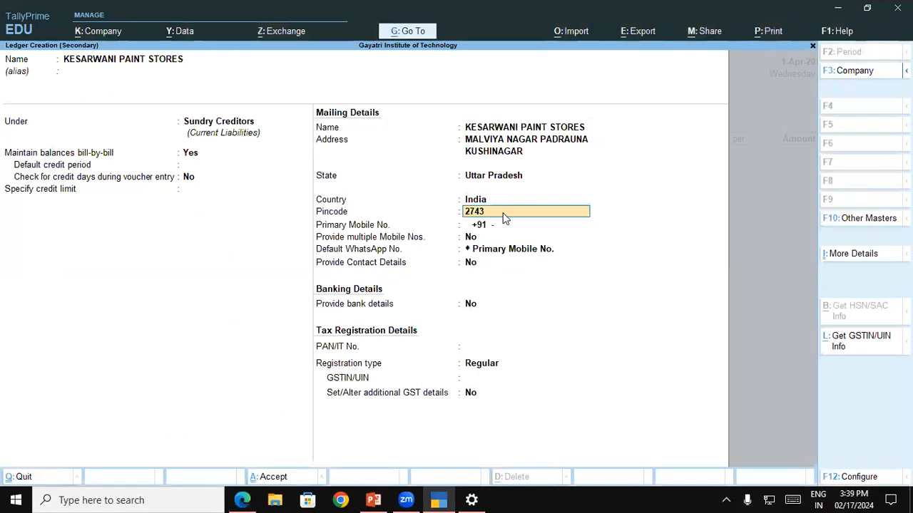
{"action": "type", "text": "4"}
{"action": "key", "text": "Return"}
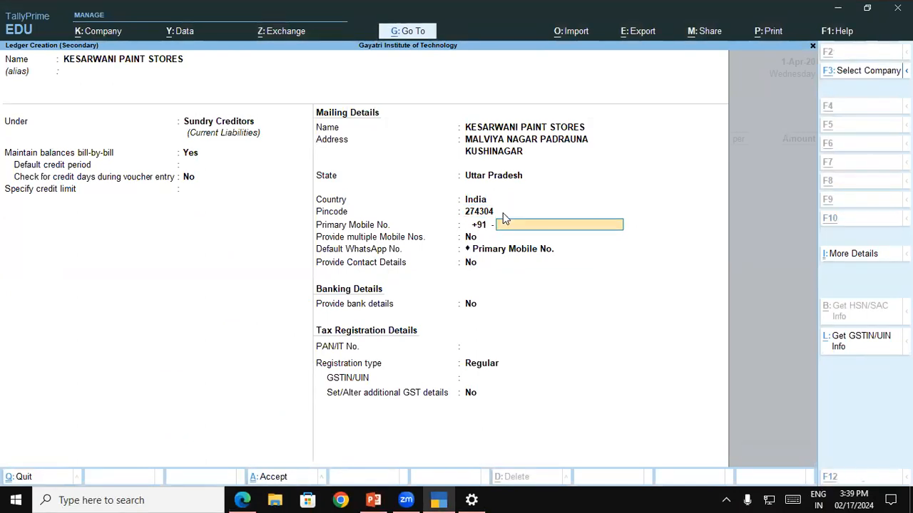
{"action": "key", "text": "alt+Tab"}
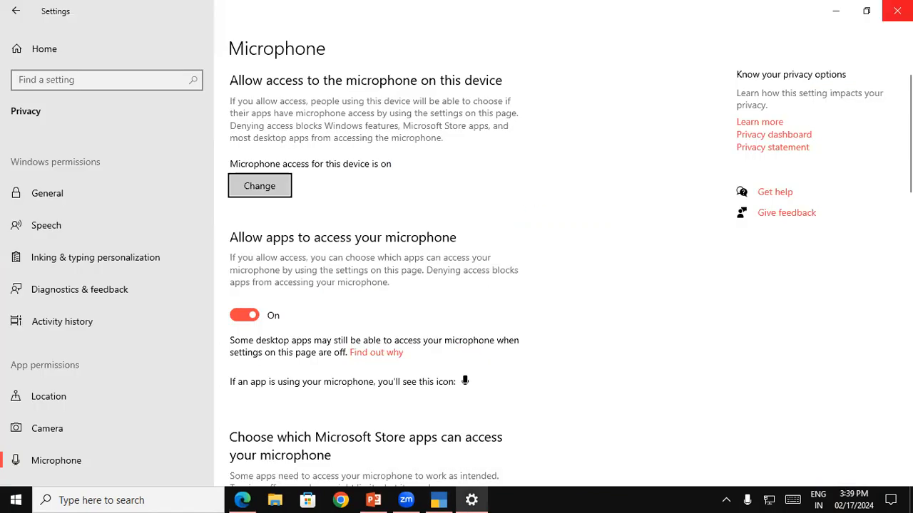
{"action": "left_click", "coordinate": [896, 11]}
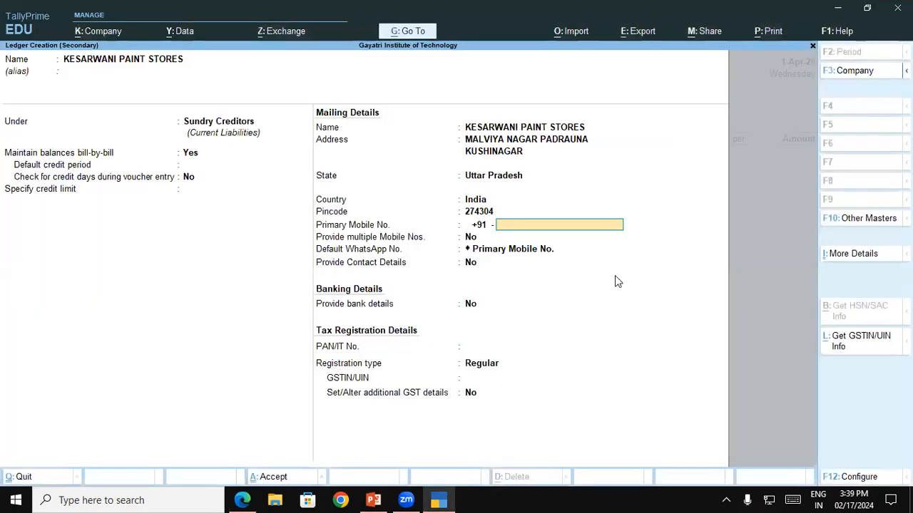
Step: Copy the supplier's GSTIN from the invoice PDF in Edge into the GSTIN/UIN field of the TallyPrime ledger
{"action": "left_click", "coordinate": [241, 499]}
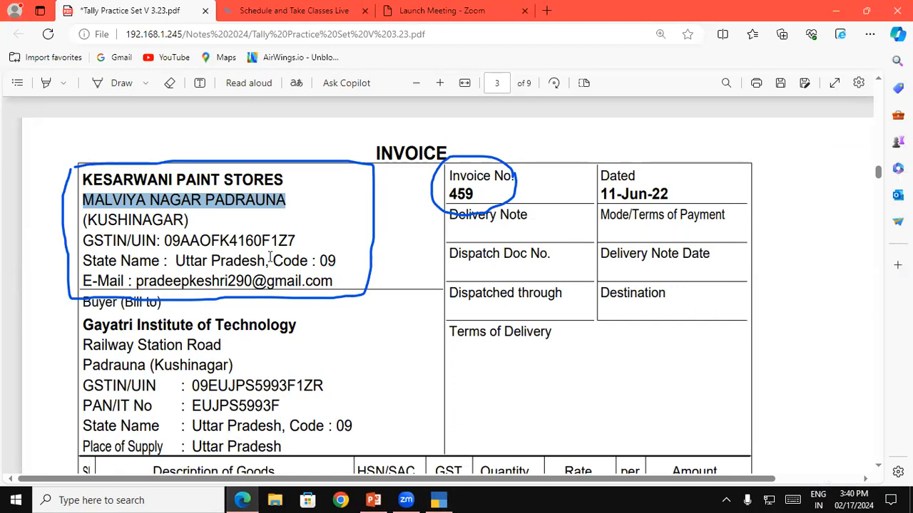
{"action": "left_click_drag", "start_coordinate": [164, 241], "coordinate": [303, 243]}
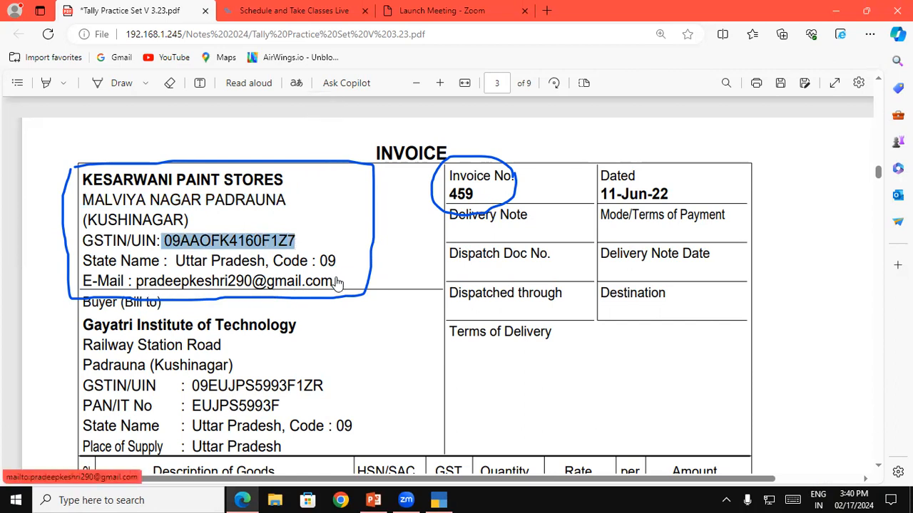
{"action": "left_click", "coordinate": [150, 284]}
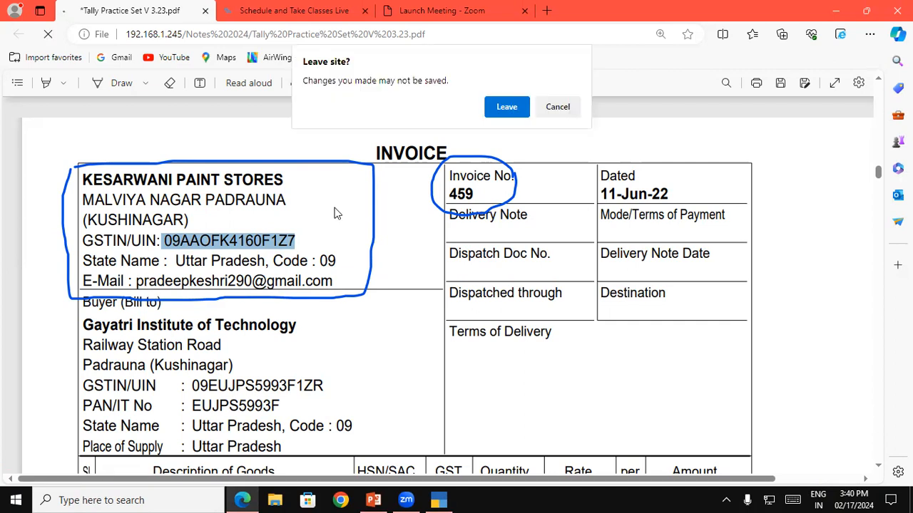
{"action": "left_click", "coordinate": [561, 104]}
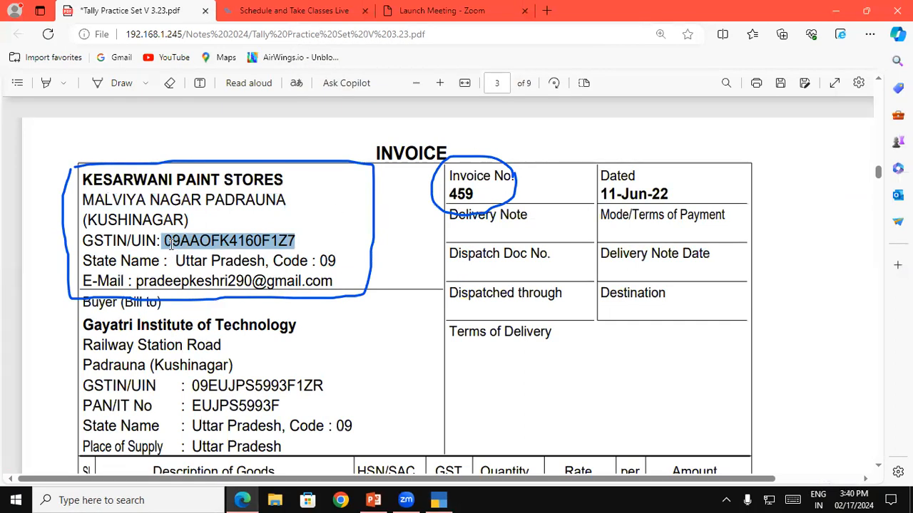
{"action": "right_click", "coordinate": [172, 241]}
{"action": "left_click", "coordinate": [206, 296]}
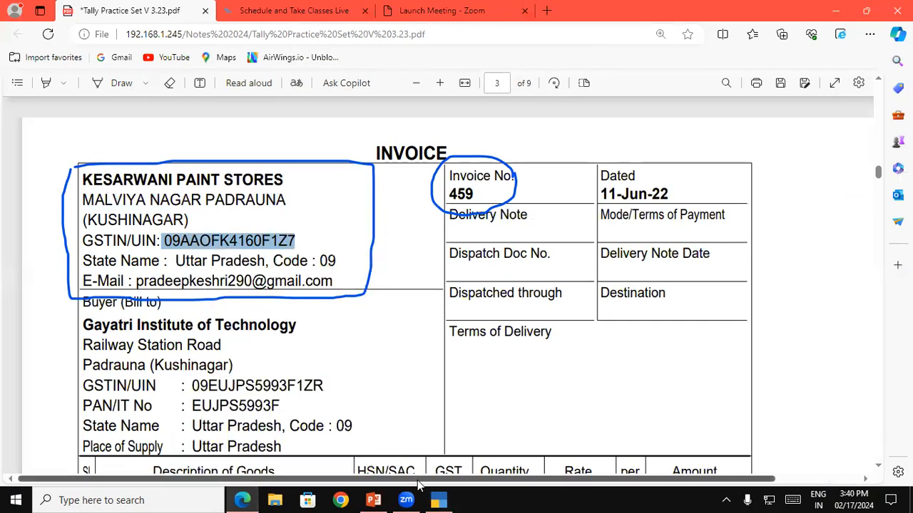
{"action": "left_click", "coordinate": [438, 501]}
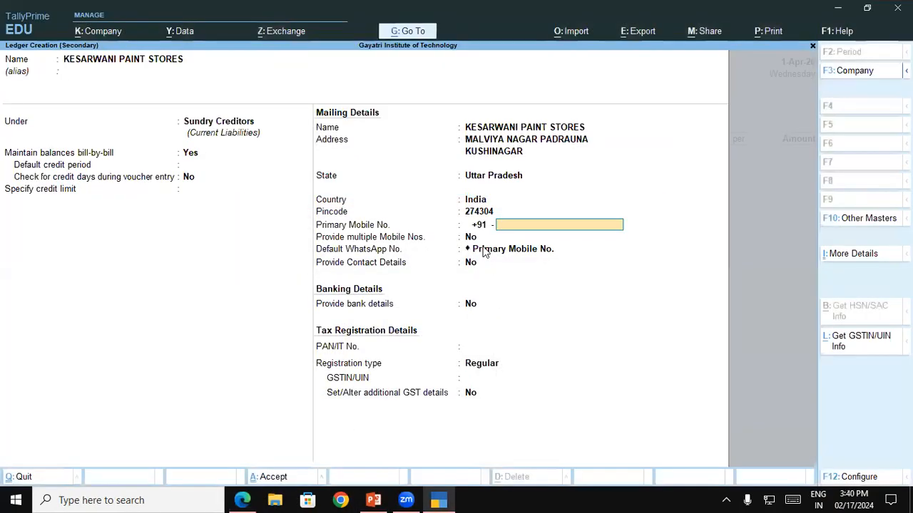
{"action": "left_click", "coordinate": [477, 378]}
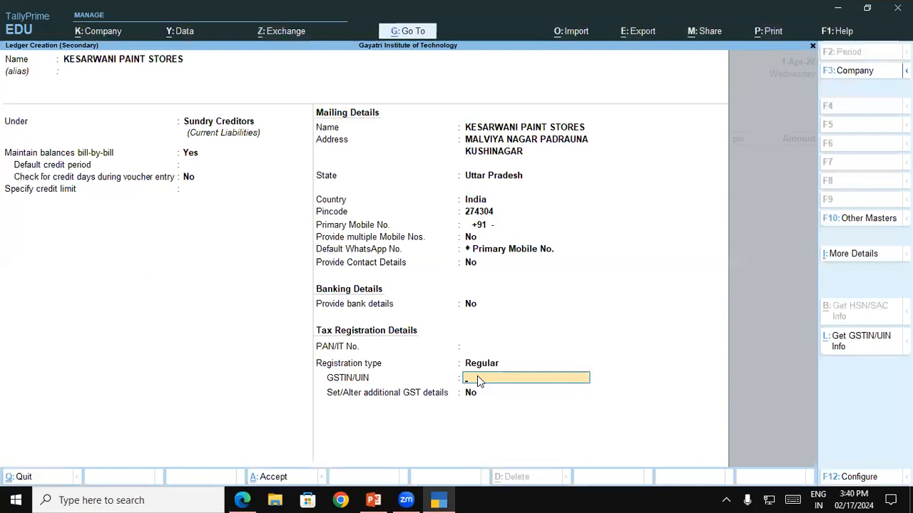
{"action": "key", "text": "ctrl+v"}
Step: Switch to the invoice PDF in Edge and copy the bank name Punjab National Bank from the company's bank details
{"action": "left_click", "coordinate": [241, 499]}
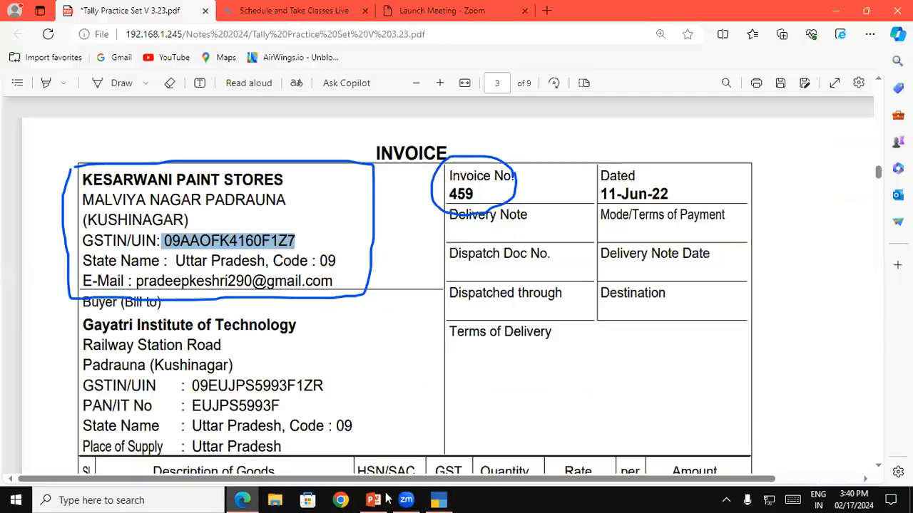
{"action": "left_click", "coordinate": [880, 467]}
{"action": "scroll", "coordinate": [883, 471], "scroll_direction": "down", "scroll_amount": 10}
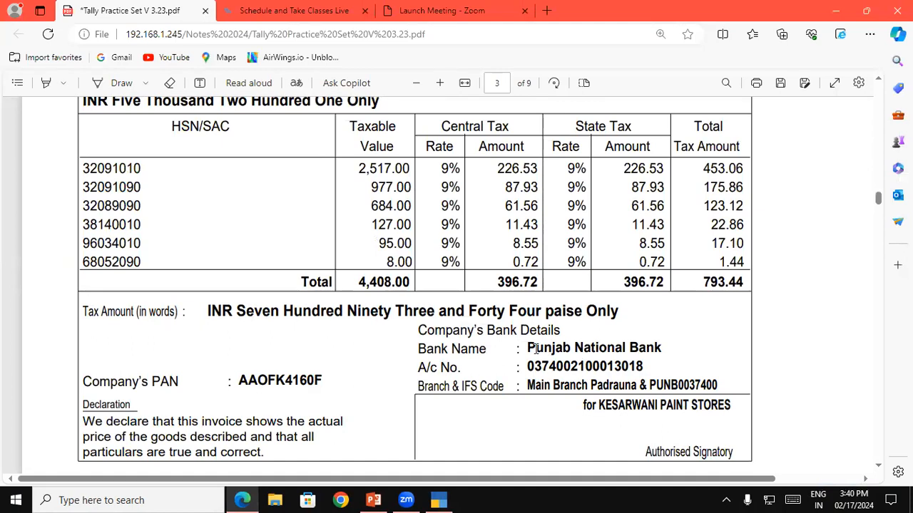
{"action": "left_click_drag", "start_coordinate": [526, 348], "coordinate": [668, 342]}
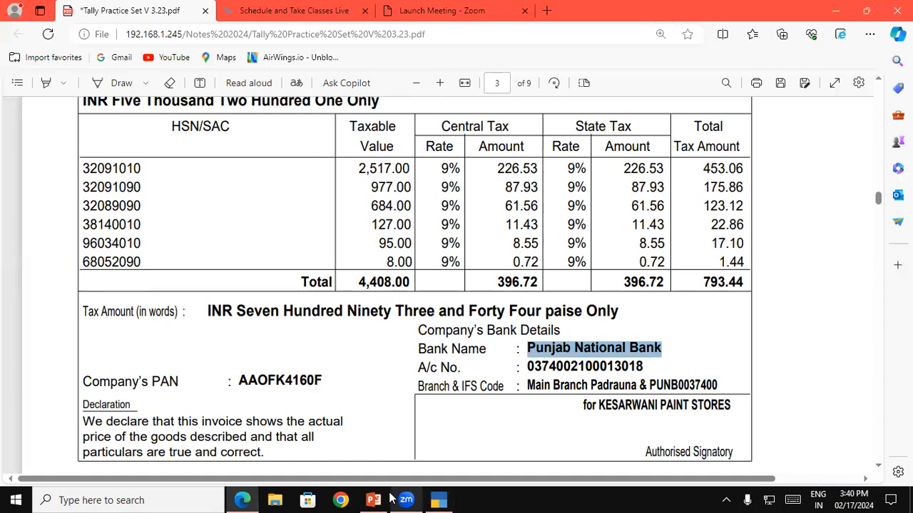
Step: Back in TallyPrime, enable bank details for the supplier ledger and choose e-Fund Transfer as the transaction type
{"action": "left_click", "coordinate": [436, 500]}
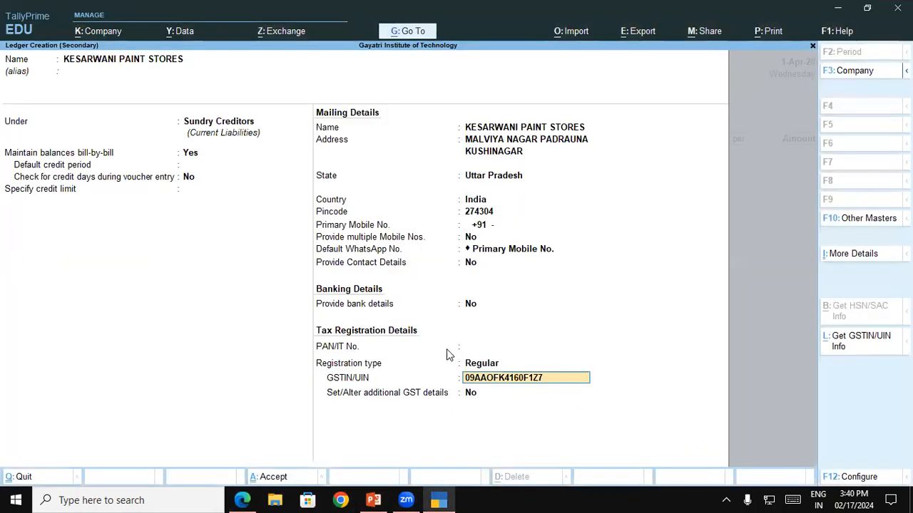
{"action": "left_click", "coordinate": [476, 309]}
{"action": "type", "text": "Y"}
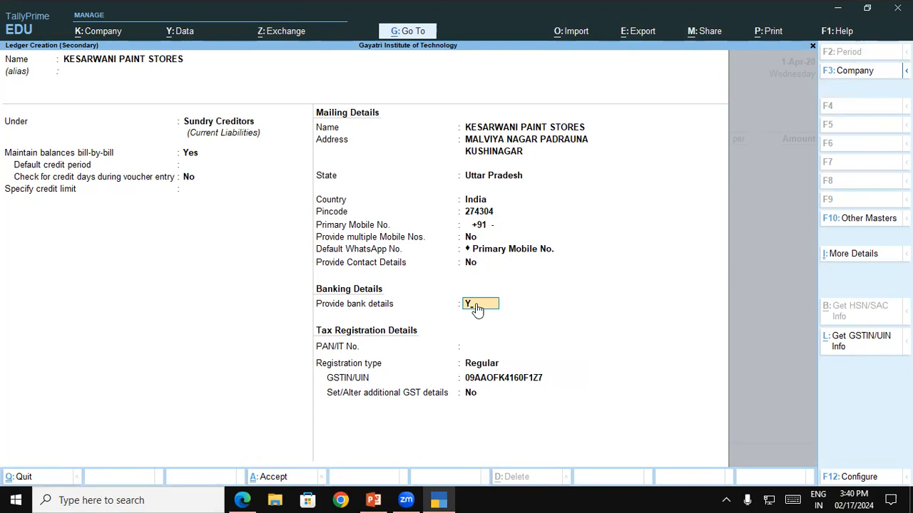
{"action": "key", "text": "Return"}
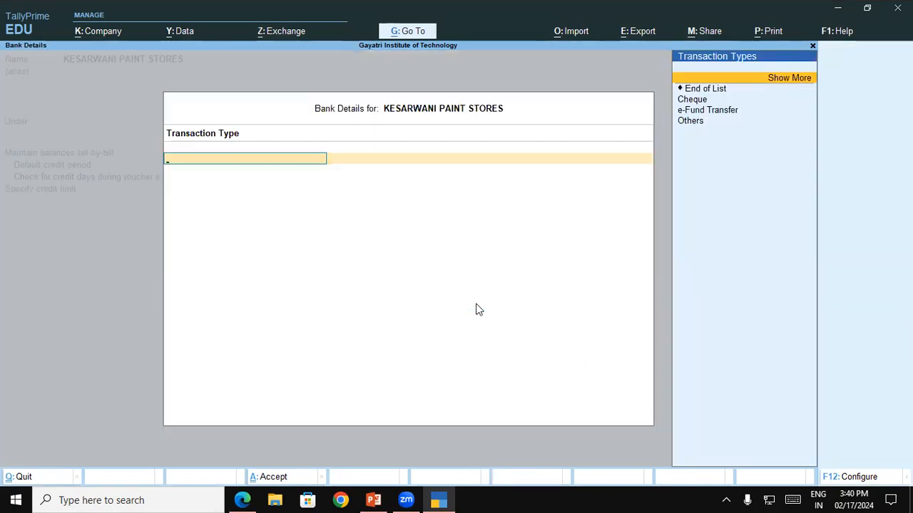
{"action": "key", "text": "Down"}
{"action": "key", "text": "Down"}
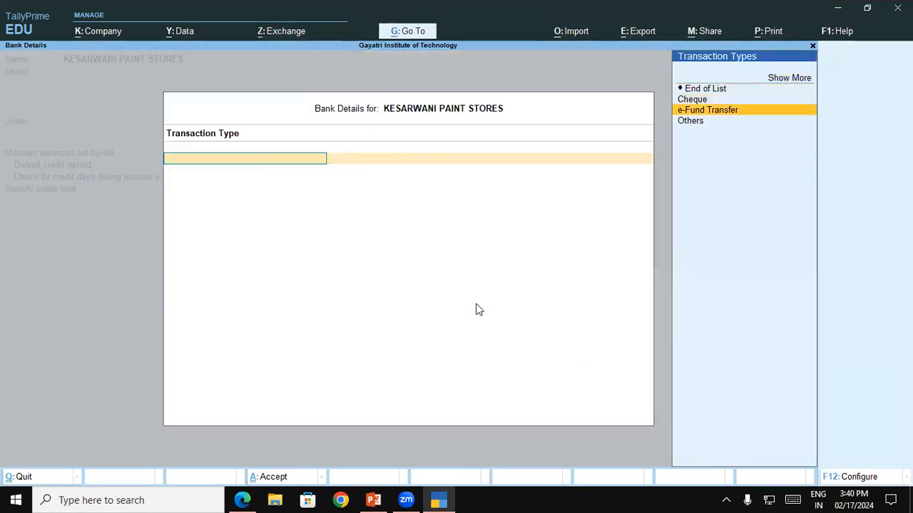
{"action": "key", "text": "Return"}
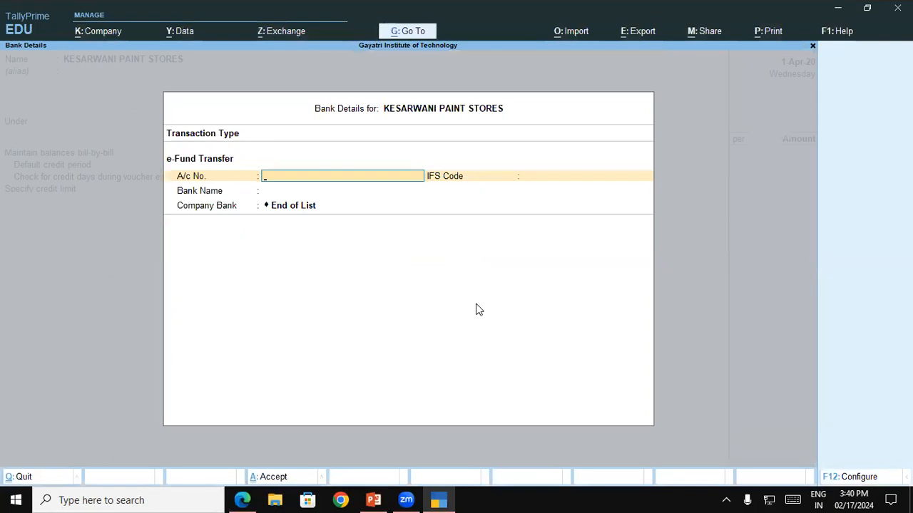
Step: Leave the account number blank and create a new bank named Punjab National Bank as the supplier's bank
{"action": "key", "text": "Return"}
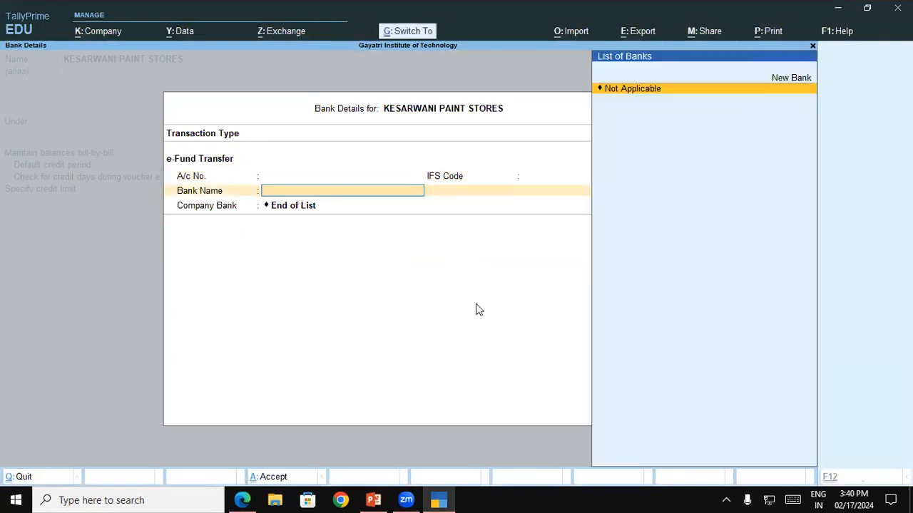
{"action": "key", "text": "Up"}
{"action": "key", "text": "Return"}
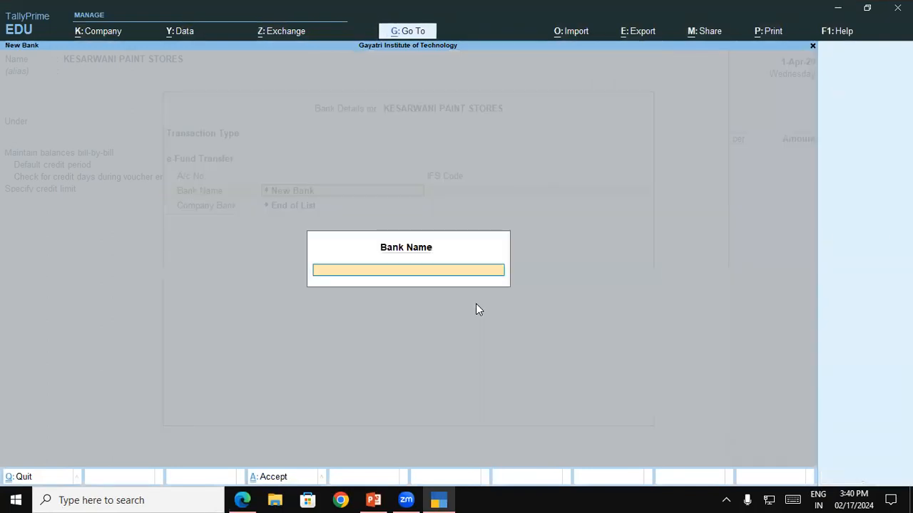
{"action": "key", "text": "ctrl+v"}
{"action": "key", "text": "Return"}
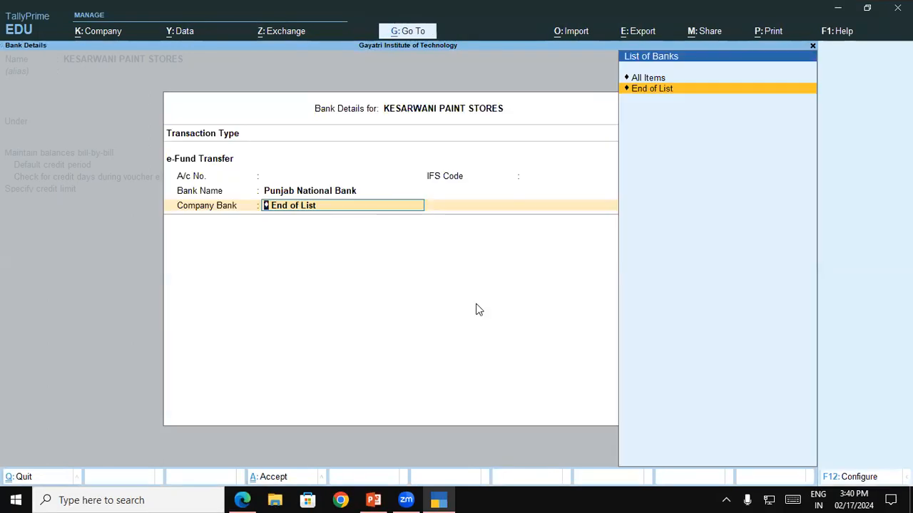
Step: Accept End of List for the company bank and copy the supplier's account number from the invoice PDF in Edge into A/c No
{"action": "key", "text": "Return"}
{"action": "key", "text": "BackSpace"}
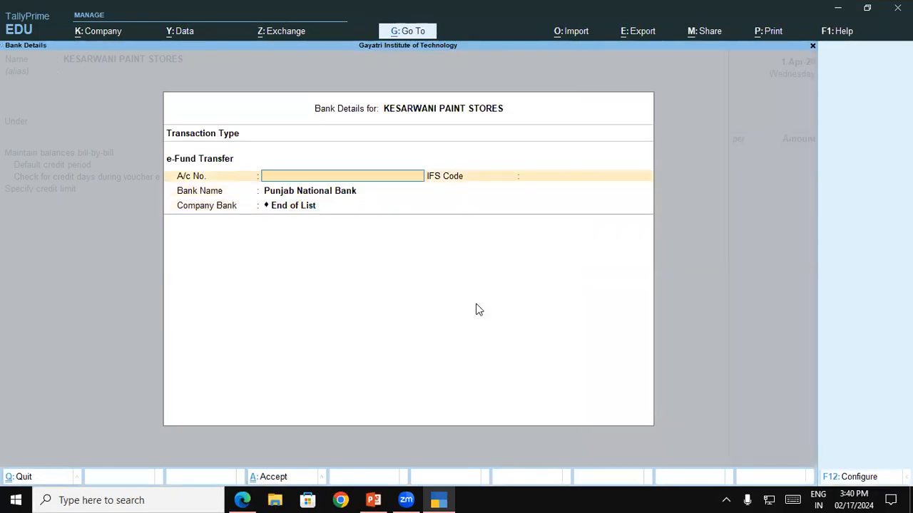
{"action": "left_click", "coordinate": [253, 494]}
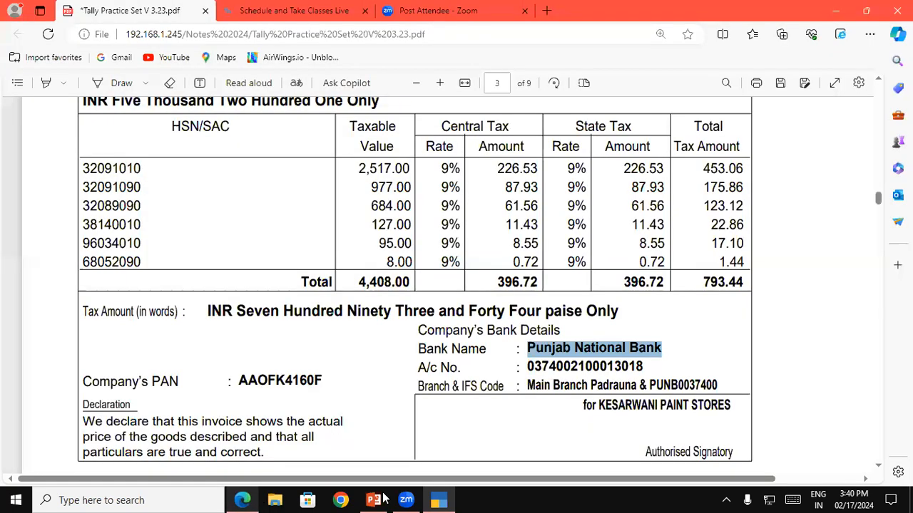
{"action": "left_click_drag", "start_coordinate": [530, 366], "coordinate": [647, 366]}
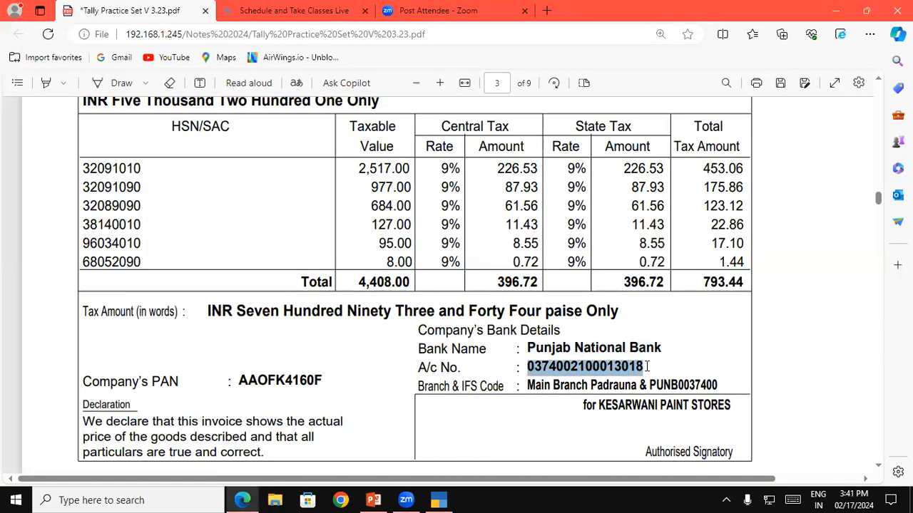
{"action": "left_click", "coordinate": [438, 500]}
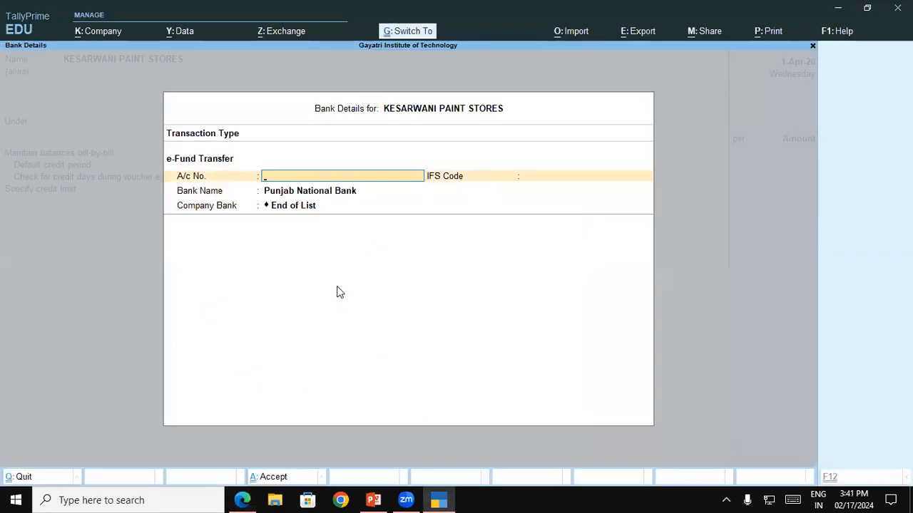
{"action": "key", "text": "ctrl+alt+v"}
{"action": "key", "text": "Return"}
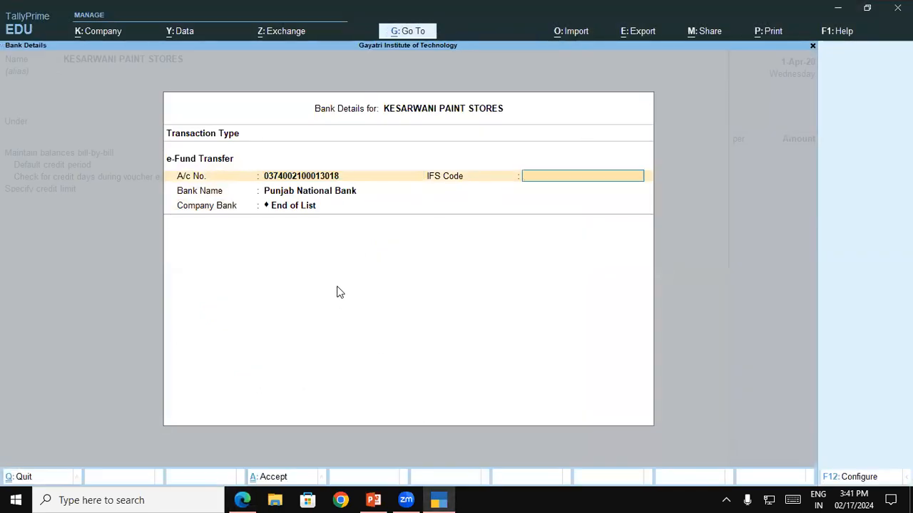
Step: Copy the supplier's IFS code from the invoice PDF in Edge into the TallyPrime bank details and save the supplier ledger
{"action": "left_click", "coordinate": [243, 500]}
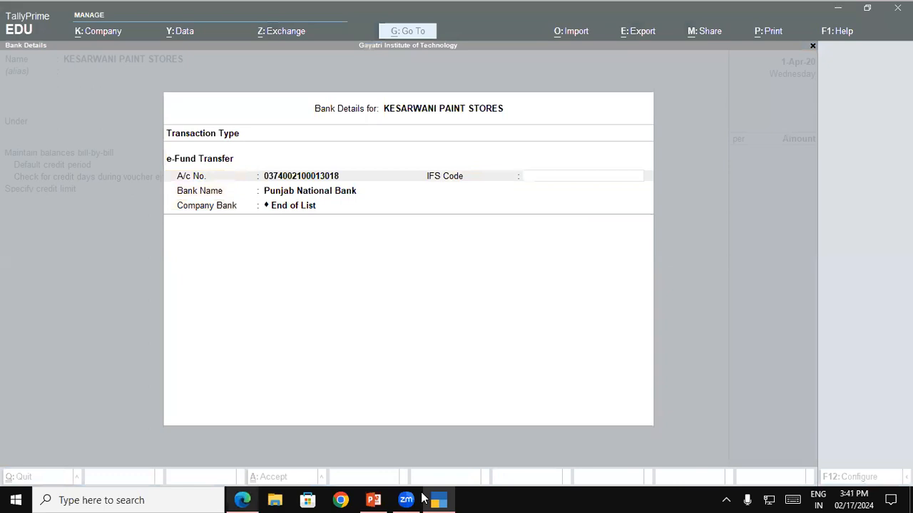
{"action": "left_click_drag", "start_coordinate": [650, 385], "coordinate": [720, 384]}
{"action": "key", "text": "ctrl+c"}
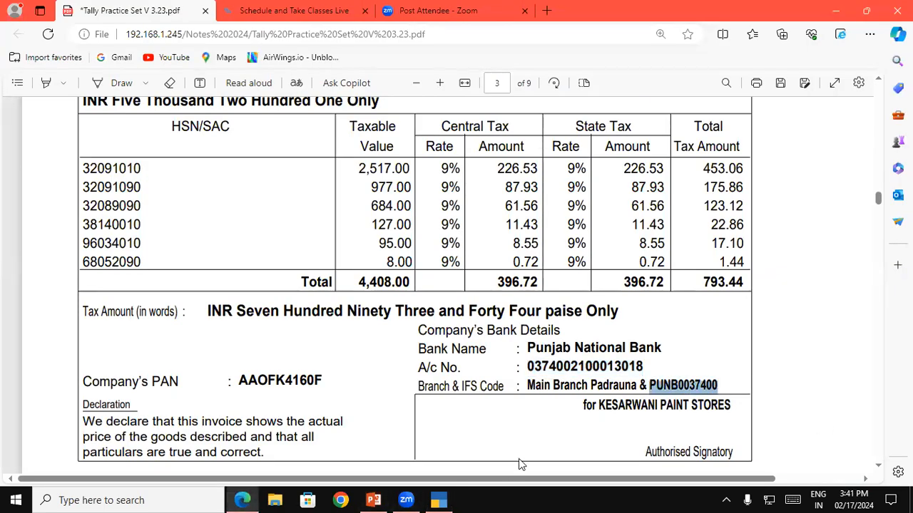
{"action": "left_click", "coordinate": [438, 500]}
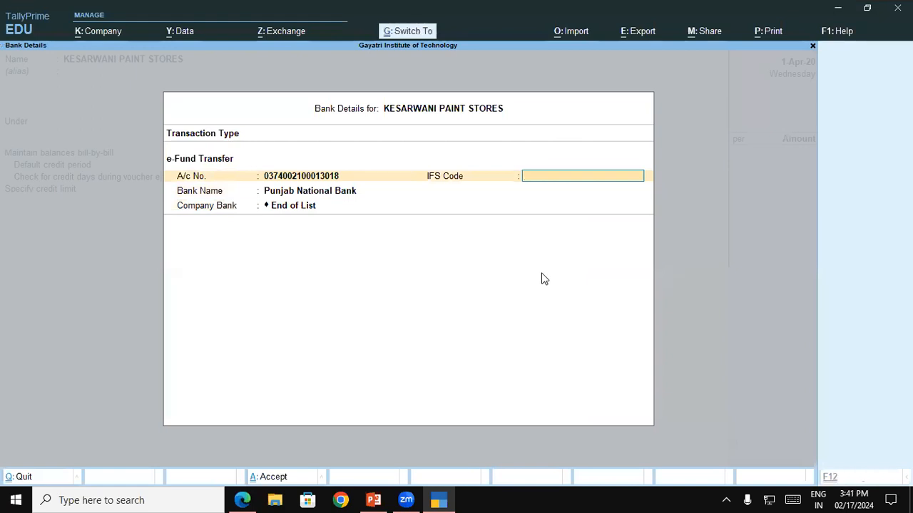
{"action": "key", "text": "ctrl+v"}
{"action": "key", "text": "ctrl"}
{"action": "key", "text": "ctrl+a"}
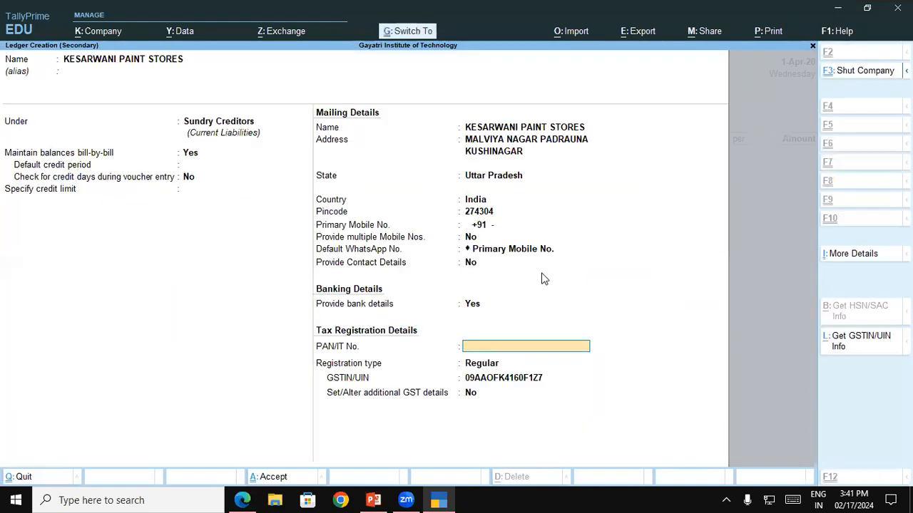
{"action": "key", "text": "ctrl+a"}
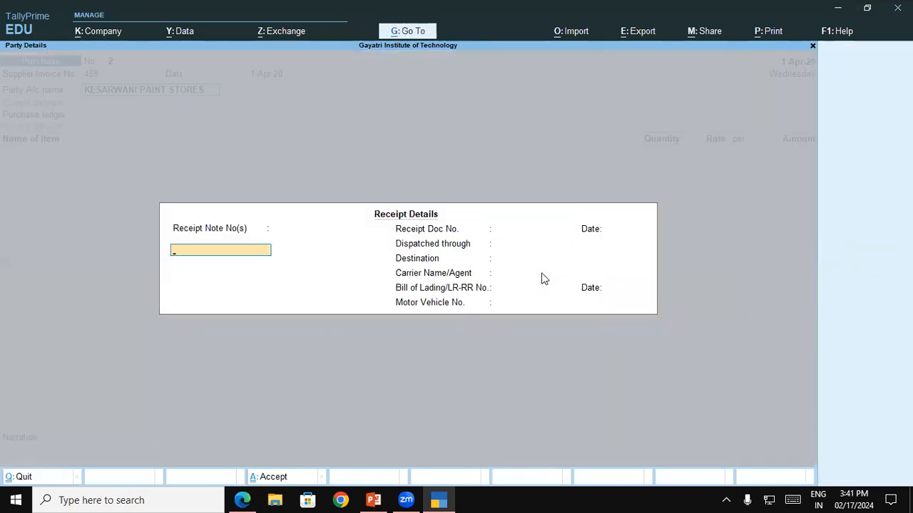
Step: Leave the receipt details blank, accept the party details and choose Purchase Local as the purchase ledger
{"action": "key", "text": "Return"}
{"action": "key", "text": "Return"}
{"action": "key", "text": "Return"}
{"action": "key", "text": "Return"}
{"action": "key", "text": "Return"}
{"action": "key", "text": "Return"}
{"action": "key", "text": "Return"}
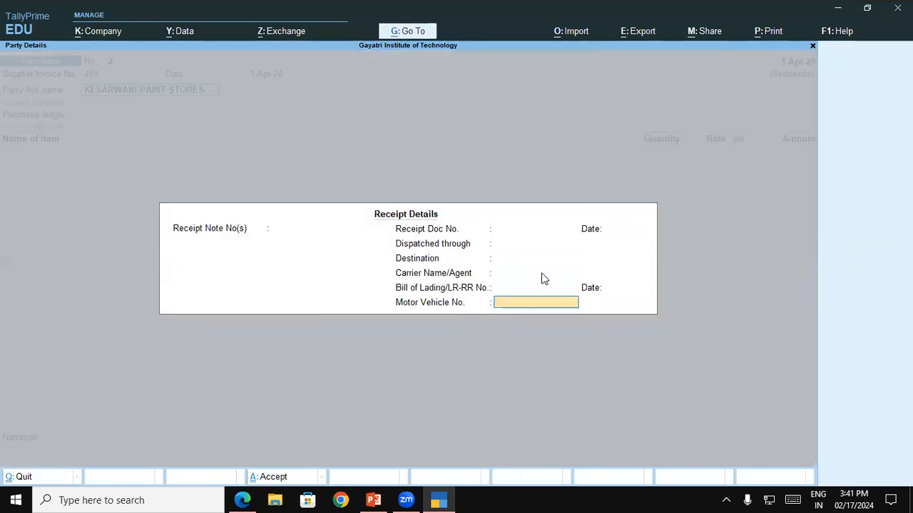
{"action": "key", "text": "Return"}
{"action": "key", "text": "Return"}
{"action": "key", "text": "Return"}
{"action": "key", "text": "Return"}
{"action": "key", "text": "Return"}
{"action": "key", "text": "Return"}
{"action": "key", "text": "Return"}
{"action": "key", "text": "Return"}
{"action": "key", "text": "Return"}
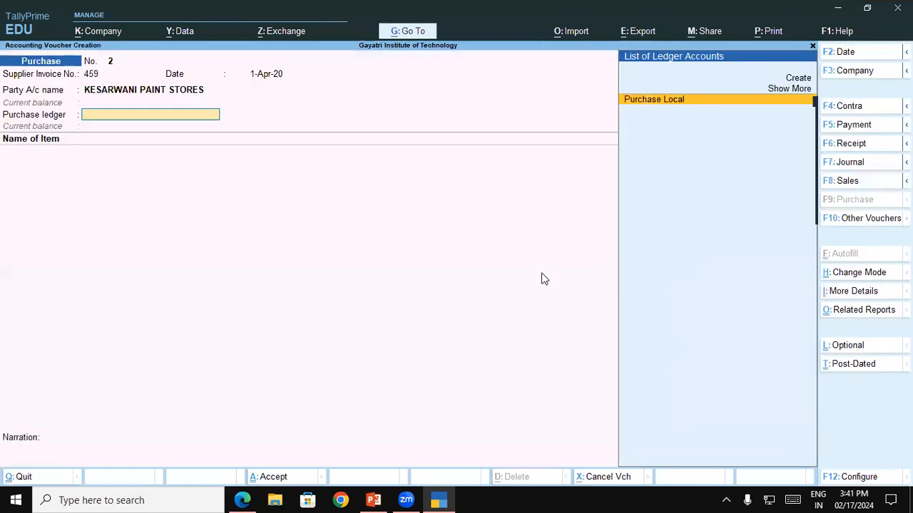
{"action": "key", "text": "Return"}
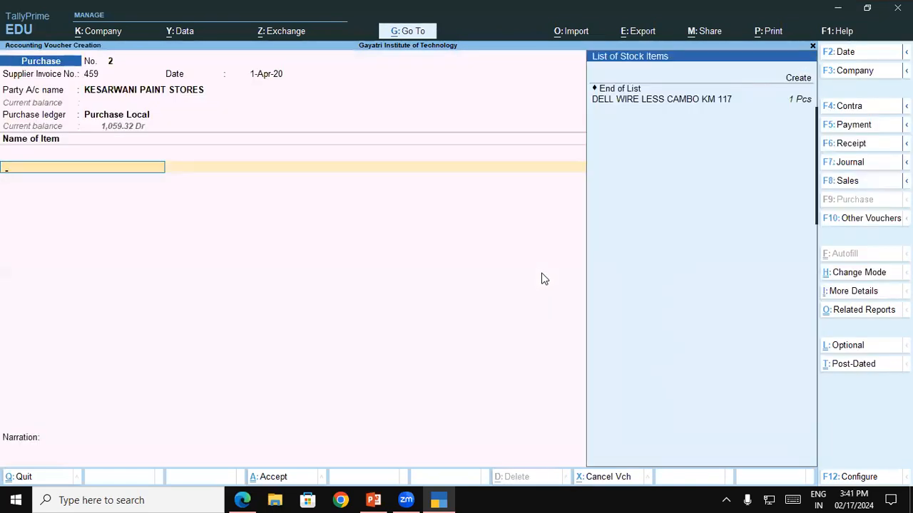
Step: Start a new stock item and name it TE3 TE 20 LTR, copied from the first goods line of the invoice PDF in Edge
{"action": "key", "text": "alt+c"}
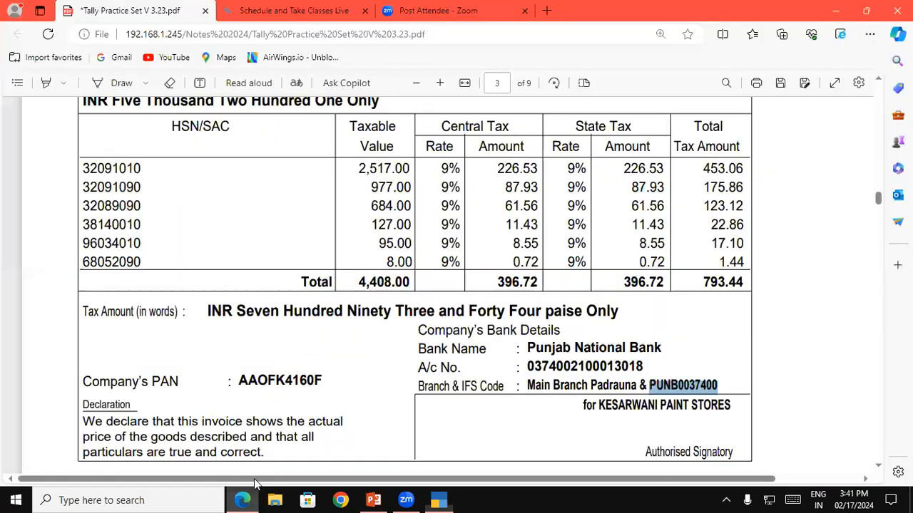
{"action": "left_click", "coordinate": [243, 500]}
{"action": "scroll", "coordinate": [882, 83], "scroll_direction": "up", "scroll_amount": 7}
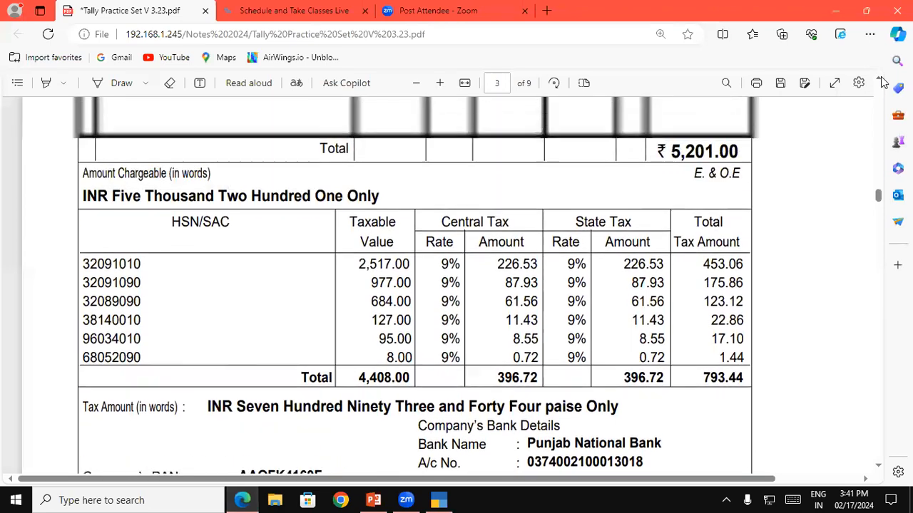
{"action": "scroll", "coordinate": [882, 83], "scroll_direction": "up", "scroll_amount": 2}
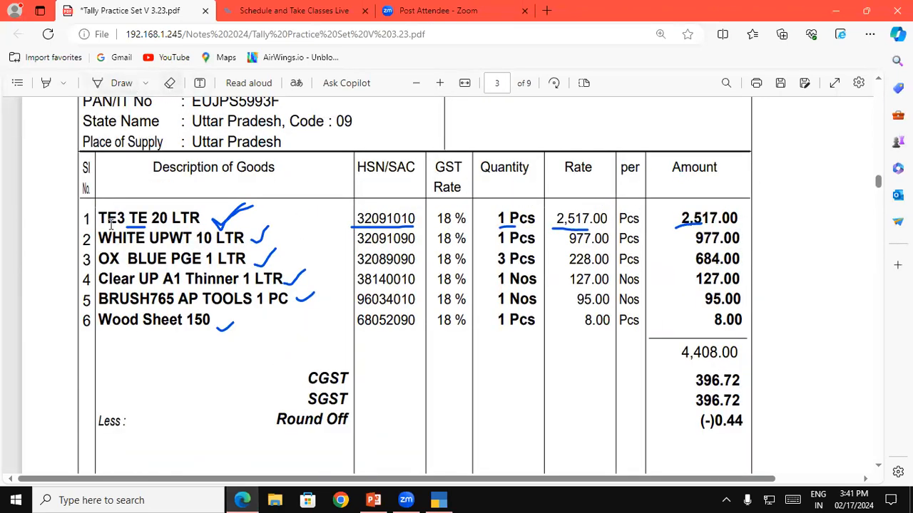
{"action": "left_click_drag", "start_coordinate": [98, 217], "coordinate": [202, 223]}
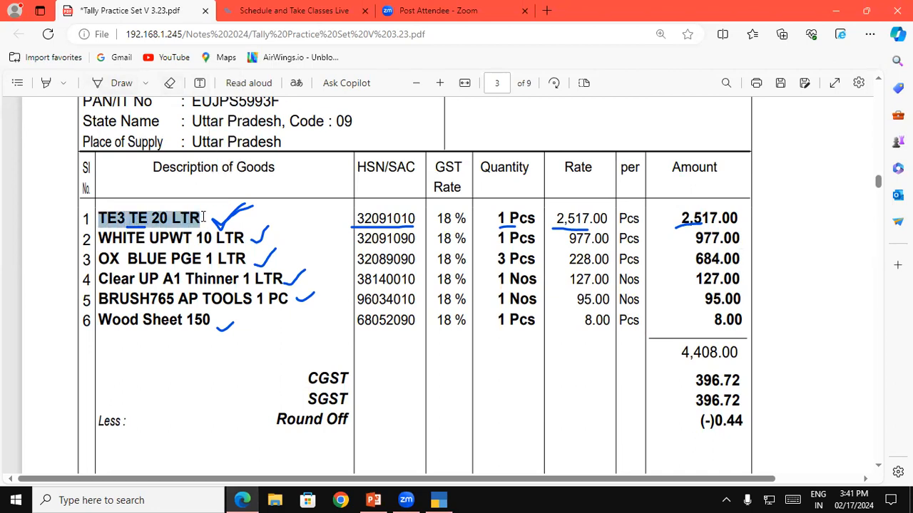
{"action": "left_click", "coordinate": [441, 499]}
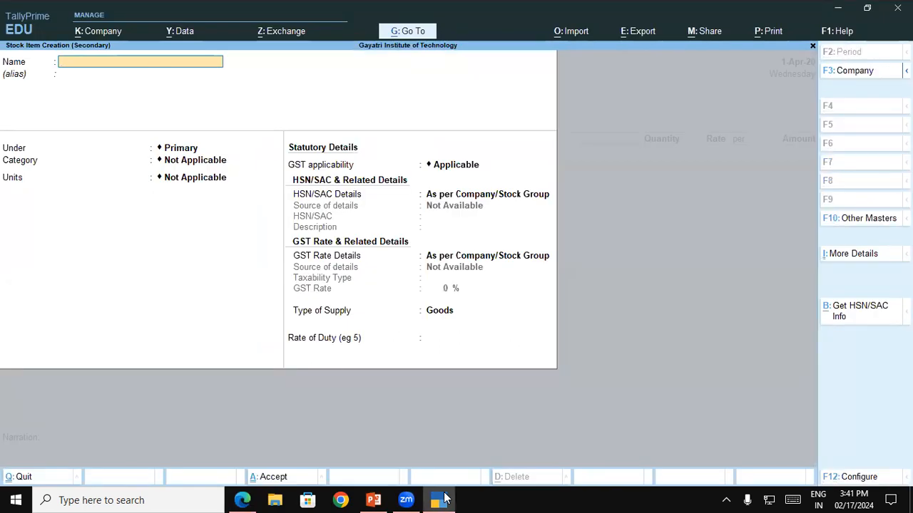
{"action": "key", "text": "ctrl+alt+v"}
{"action": "key", "text": "Return"}
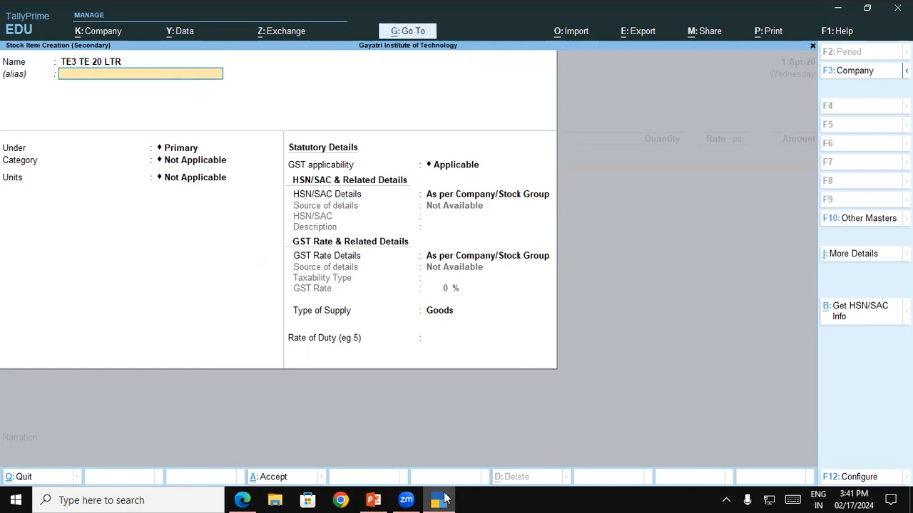
{"action": "key", "text": "Return"}
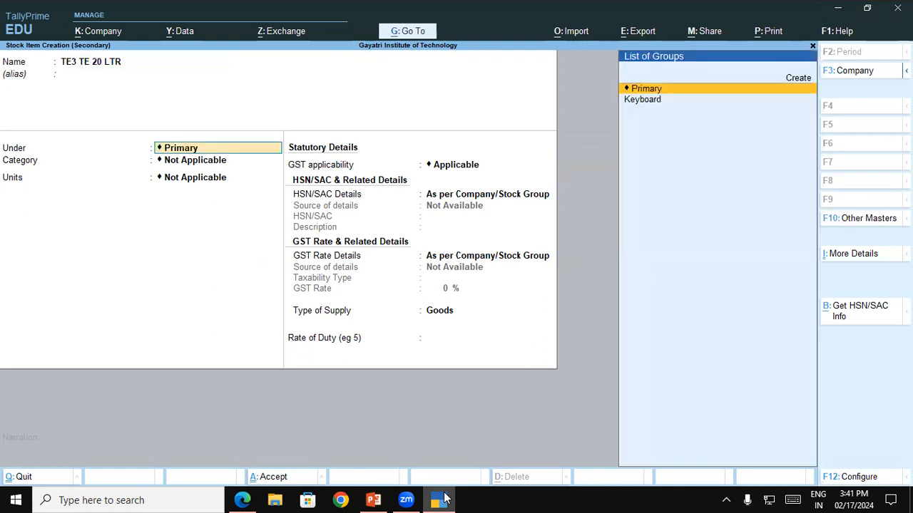
Step: Create a new stock group named PAINT under Primary for the item, without an alias
{"action": "key", "text": "Up"}
{"action": "key", "text": "Return"}
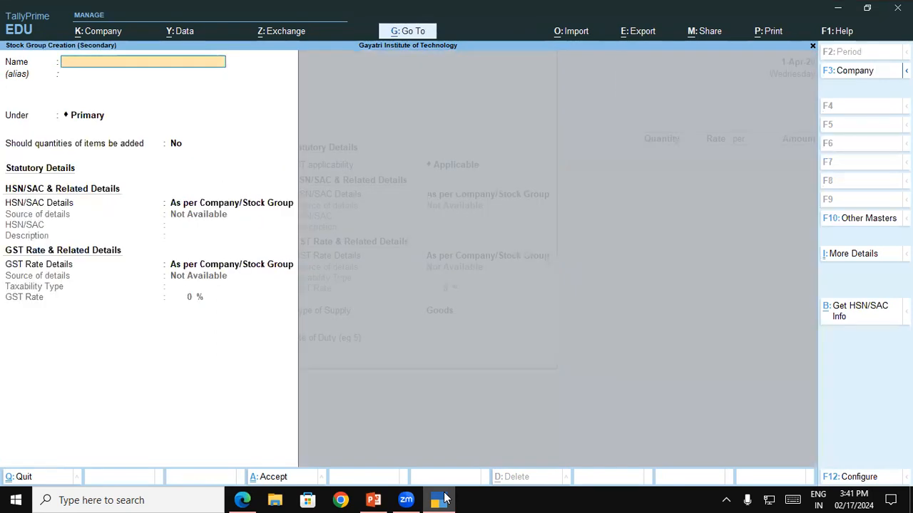
{"action": "type", "text": "PAIN"}
{"action": "key", "text": "Return"}
{"action": "key", "text": "Return"}
{"action": "key", "text": "Return"}
{"action": "key", "text": "Return"}
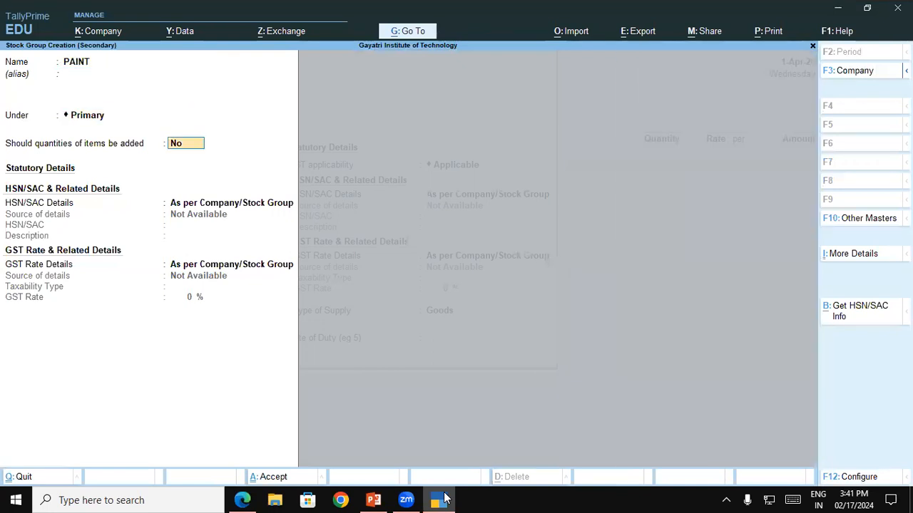
Step: Specify the PAINT group's own HSN/SAC details with code 32091010 from the invoice PDF and the description PAINT
{"action": "key", "text": "Down"}
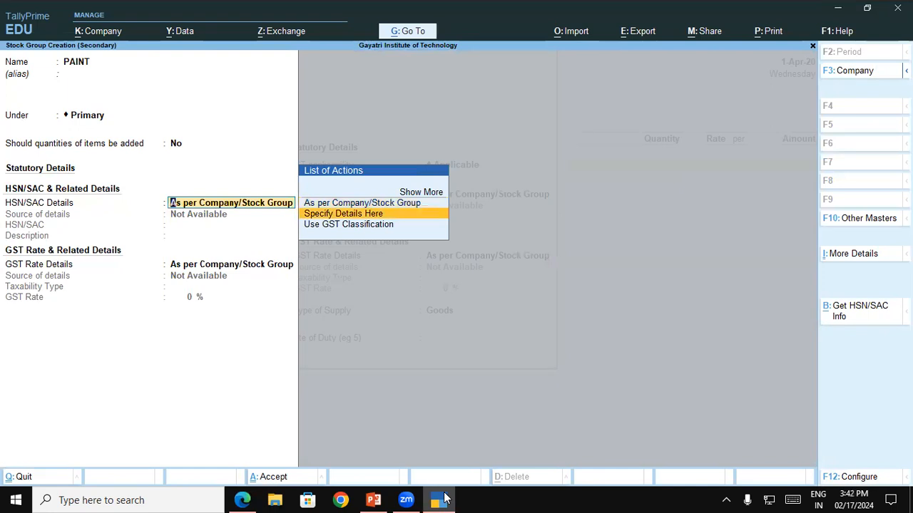
{"action": "key", "text": "Return"}
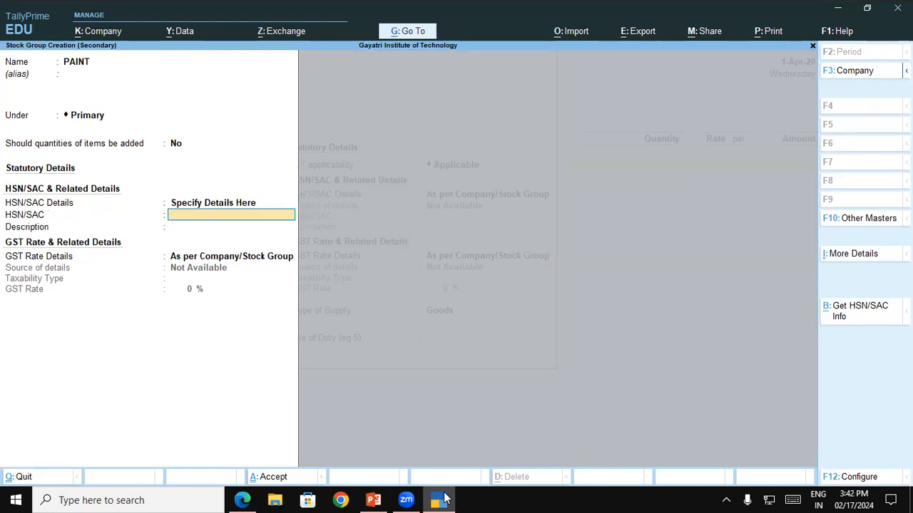
{"action": "left_click", "coordinate": [439, 499]}
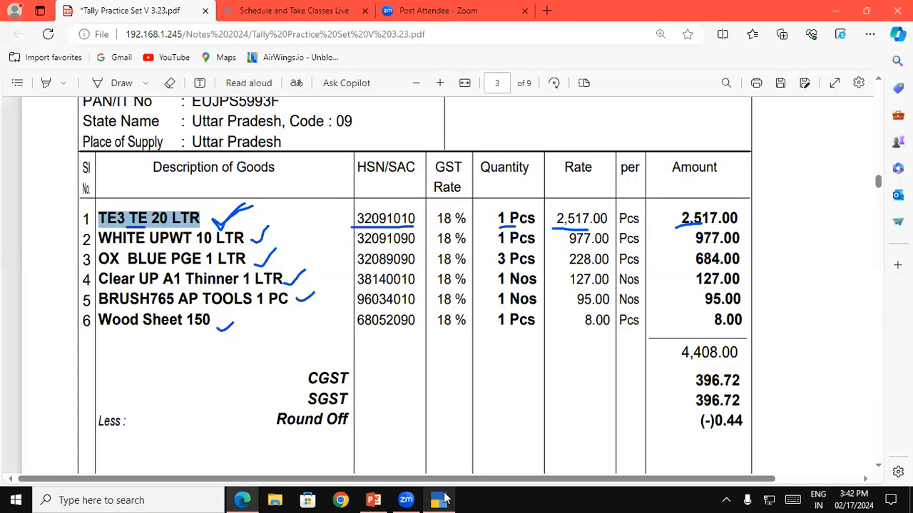
{"action": "left_click", "coordinate": [440, 499]}
{"action": "type", "text": "32091010"}
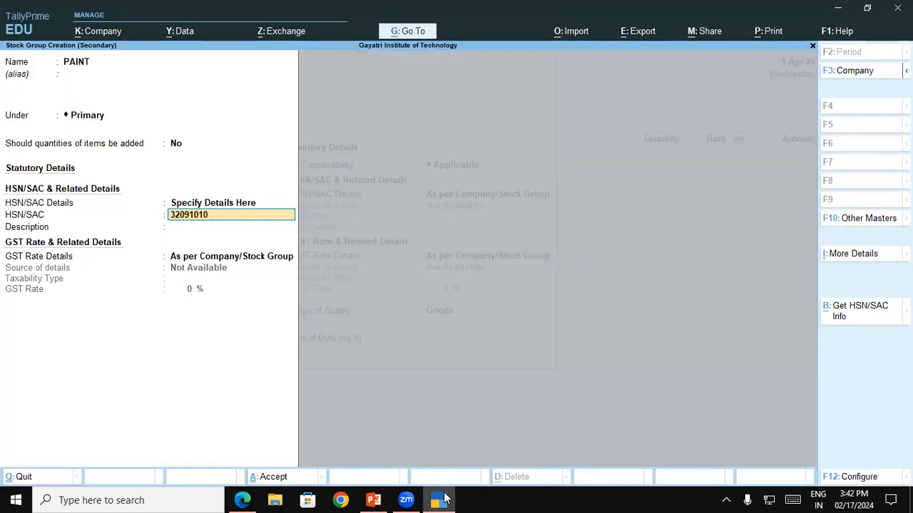
{"action": "key", "text": "Return"}
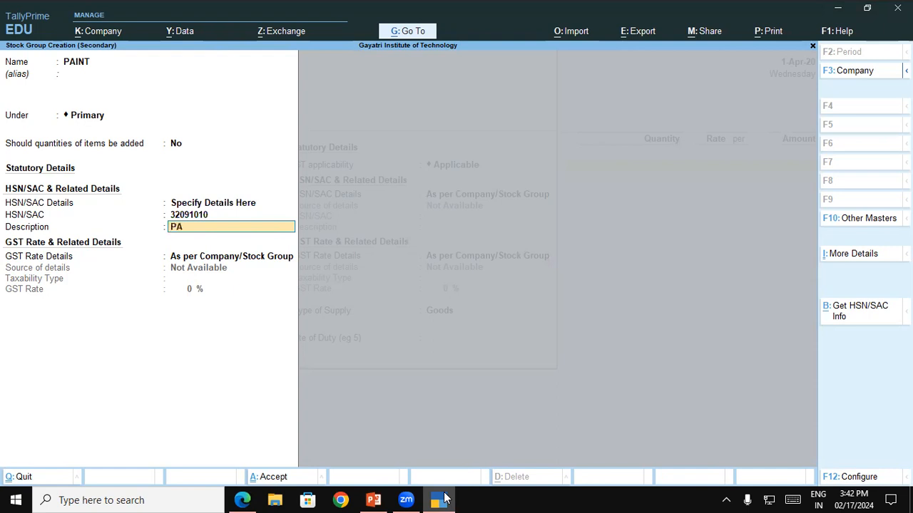
{"action": "key", "text": "Return"}
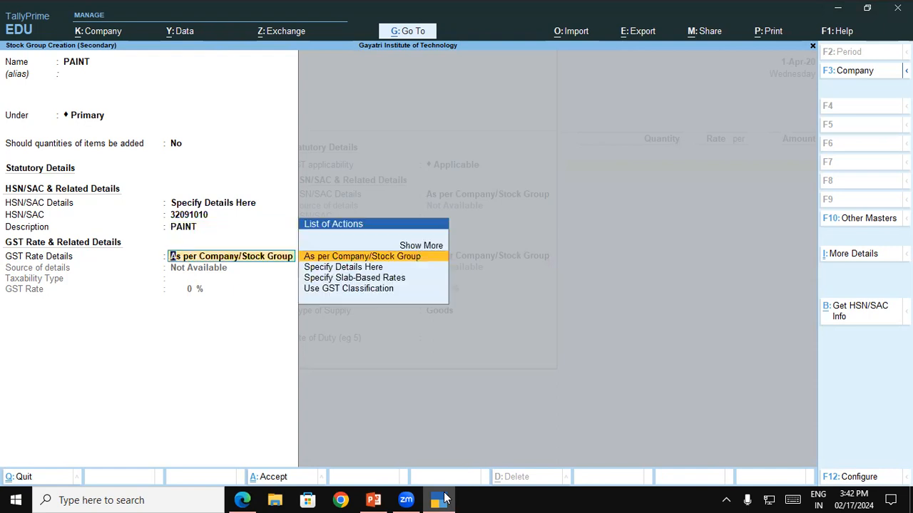
Step: Specify the PAINT group's GST rate details as Taxable at 18%, checking the rate in the invoice PDF, and save the group
{"action": "key", "text": "Down"}
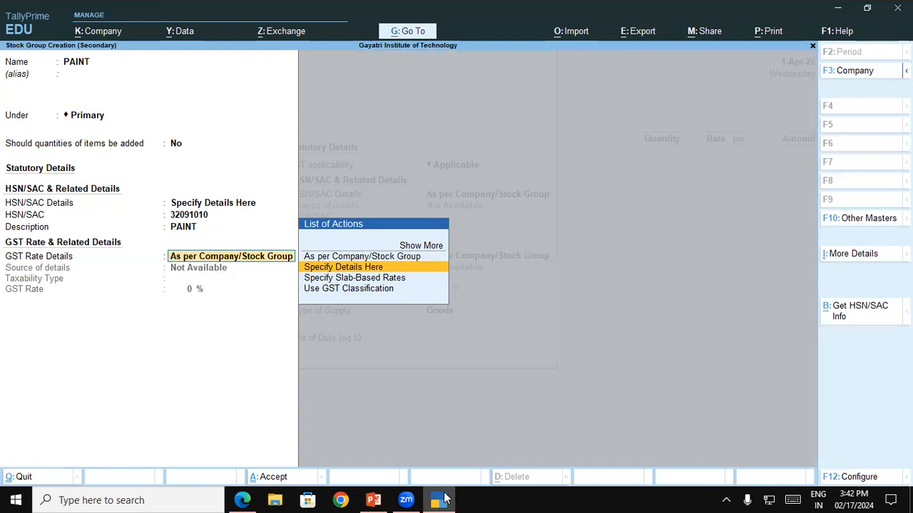
{"action": "key", "text": "Return"}
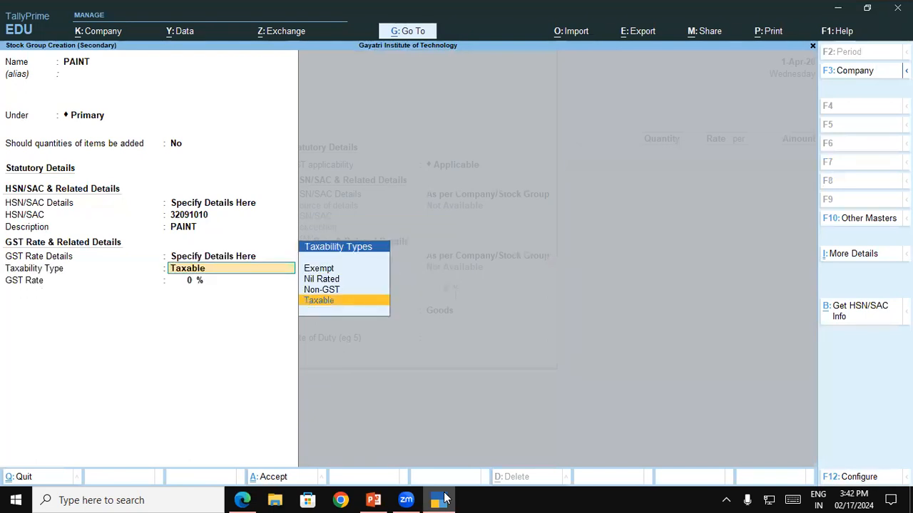
{"action": "key", "text": "Return"}
{"action": "left_click", "coordinate": [442, 499]}
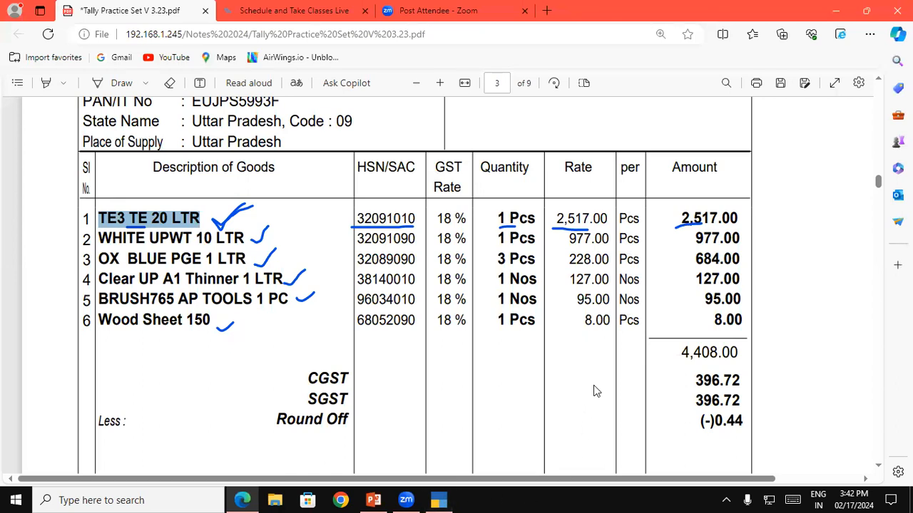
{"action": "double_click", "coordinate": [443, 219]}
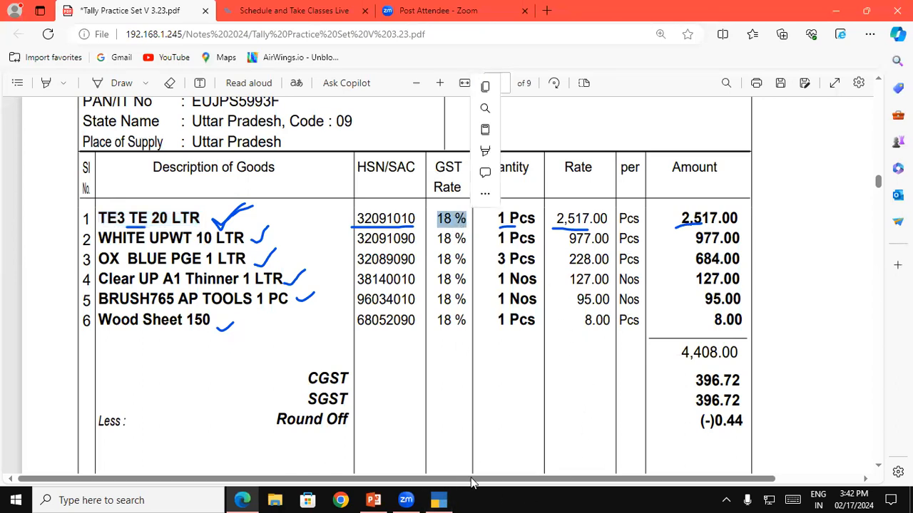
{"action": "left_click", "coordinate": [440, 499]}
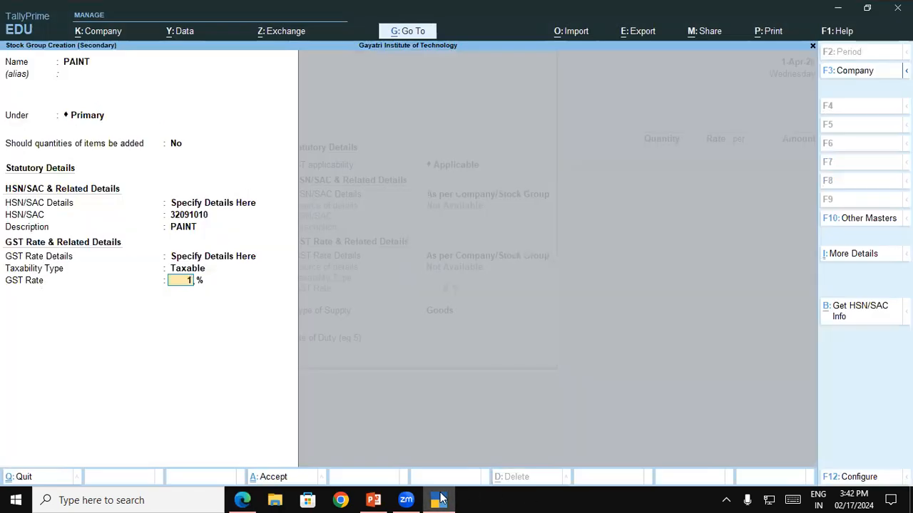
{"action": "key", "text": "Return"}
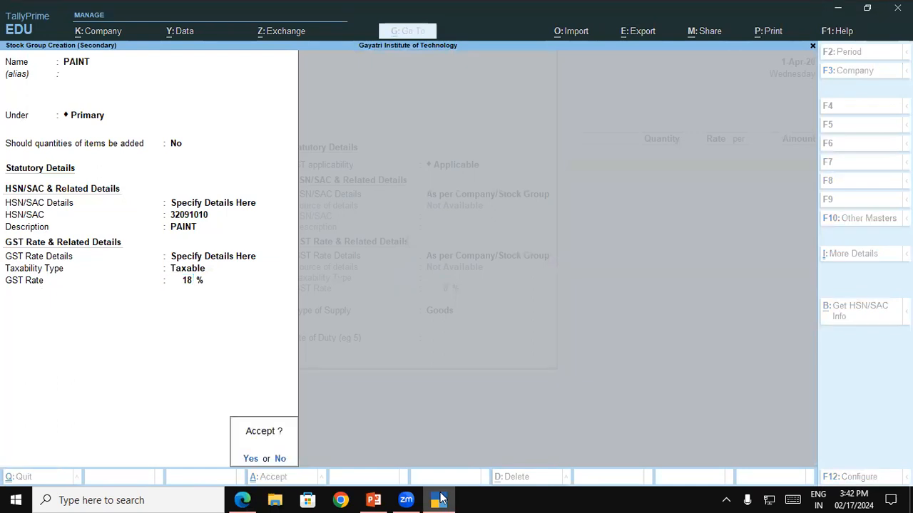
{"action": "key", "text": "Return"}
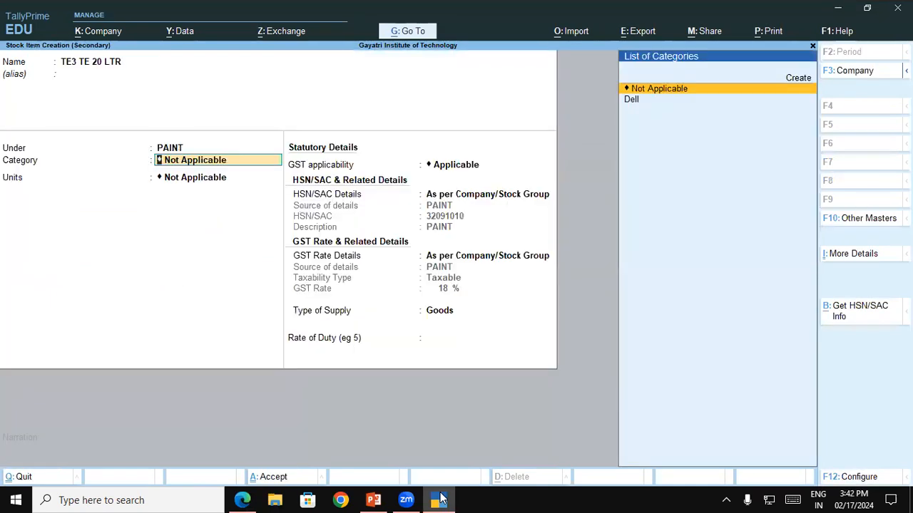
Step: Keep the item's category as Not Applicable and set its units to Pcs, checking the unit in the invoice PDF
{"action": "key", "text": "Return"}
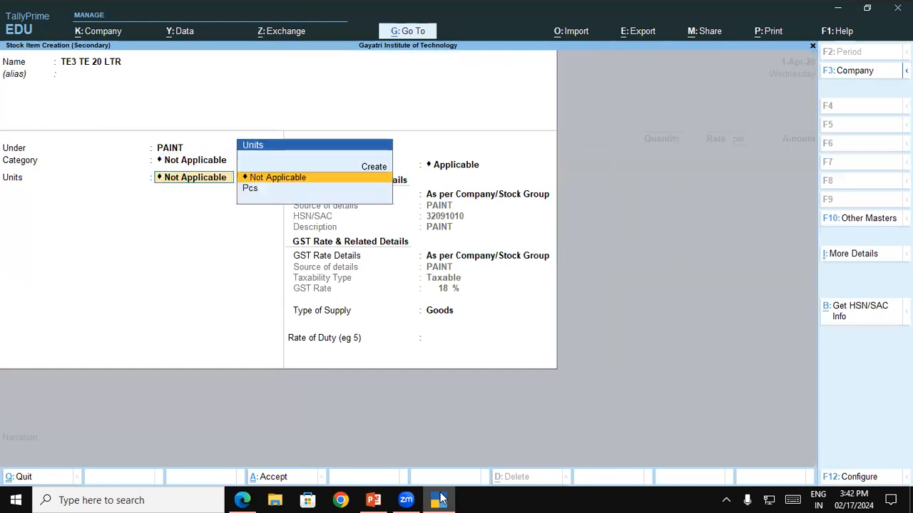
{"action": "key", "text": "Down"}
{"action": "key", "text": "alt"}
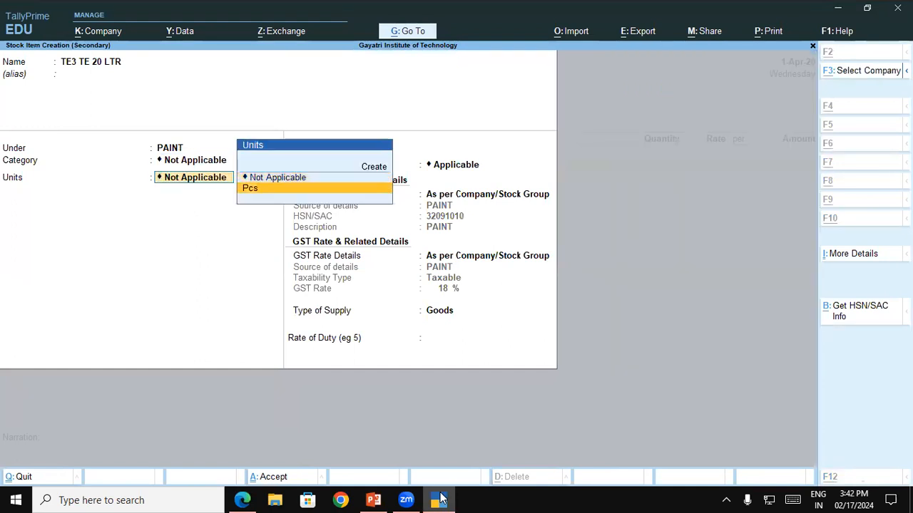
{"action": "key", "text": "alt+Tab"}
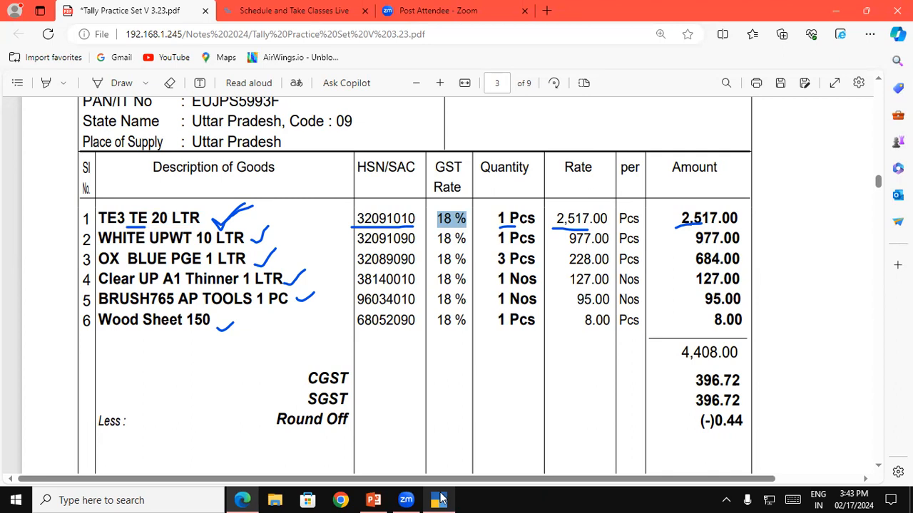
{"action": "left_click", "coordinate": [438, 499]}
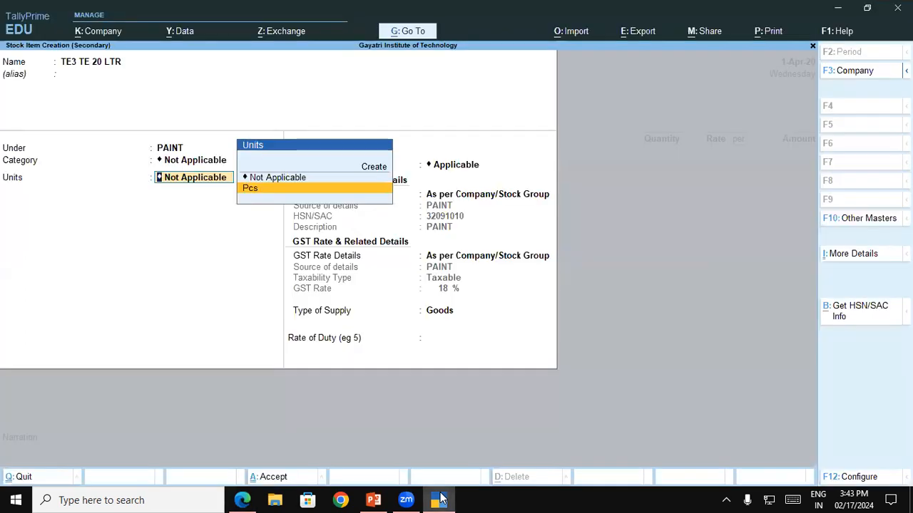
{"action": "key", "text": "Return"}
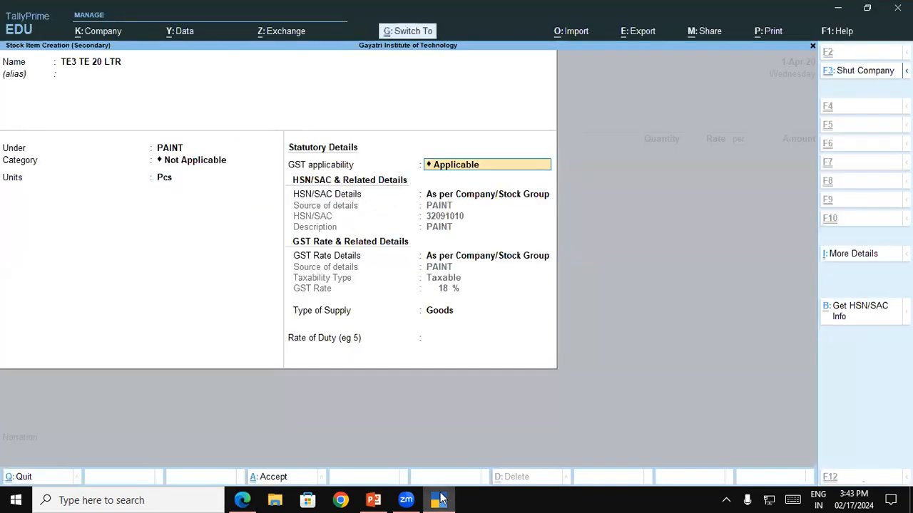
Step: Save the TE3 TE 20 LTR item and enter quantity 1 Pcs at rate 2,517.00 in the voucher, checking the invoice PDF
{"action": "key", "text": "ctrl+a"}
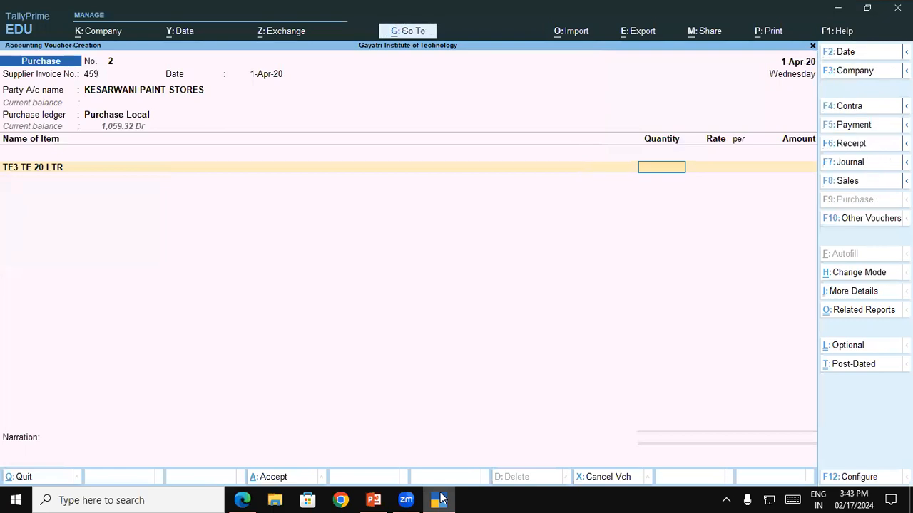
{"action": "left_click", "coordinate": [440, 499]}
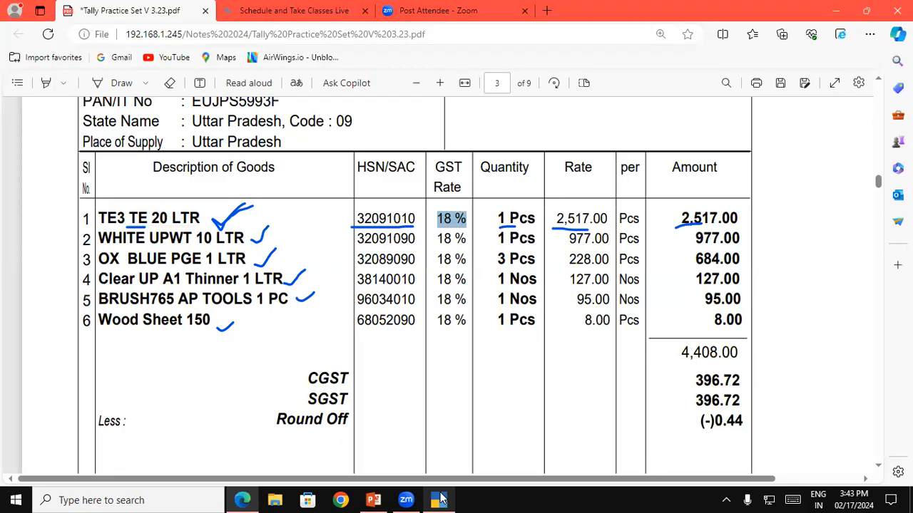
{"action": "left_click", "coordinate": [439, 499]}
{"action": "type", "text": "1"}
{"action": "key", "text": "Return"}
{"action": "type", "text": "2,517"}
{"action": "key", "text": "Return"}
{"action": "key", "text": "Return"}
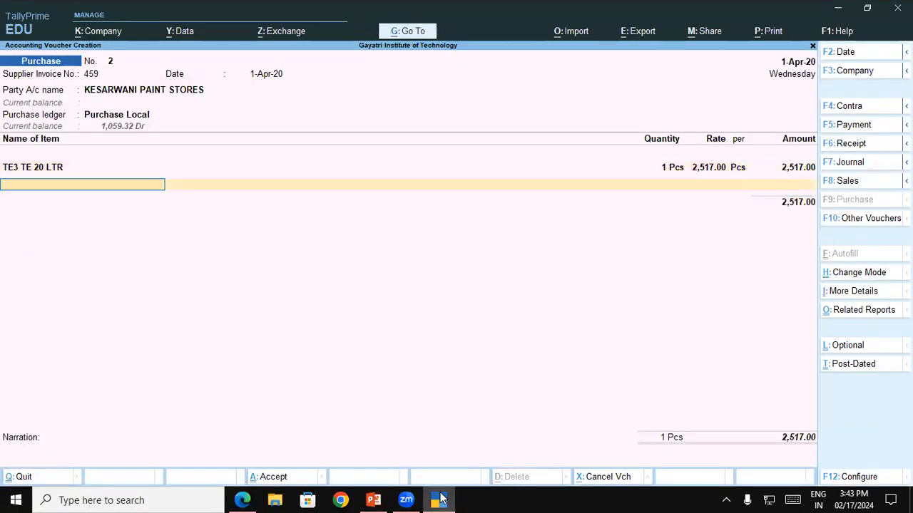
Step: Create a new stock item for the second line, named WHITE UPWT 10 LTR as copied from the invoice PDF, without an alias
{"action": "left_click", "coordinate": [440, 499]}
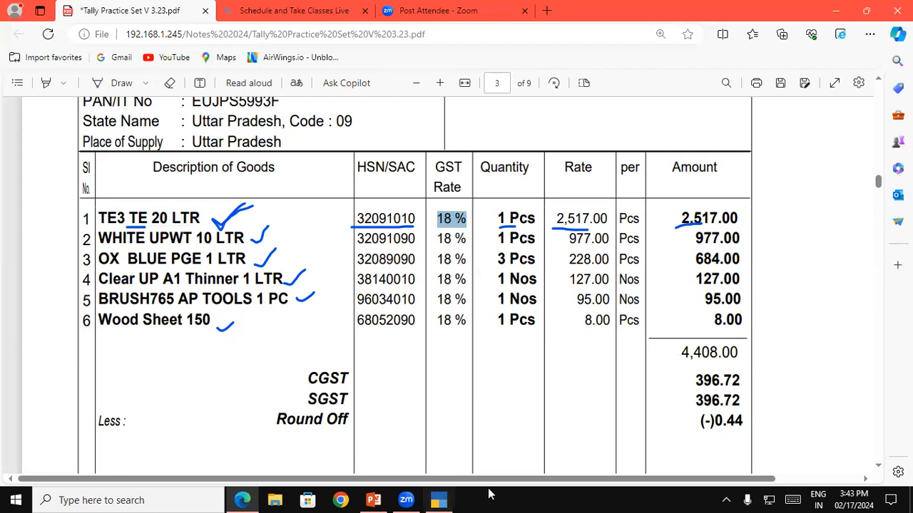
{"action": "left_click_drag", "start_coordinate": [98, 237], "coordinate": [245, 238]}
{"action": "key", "text": "ctrl+c"}
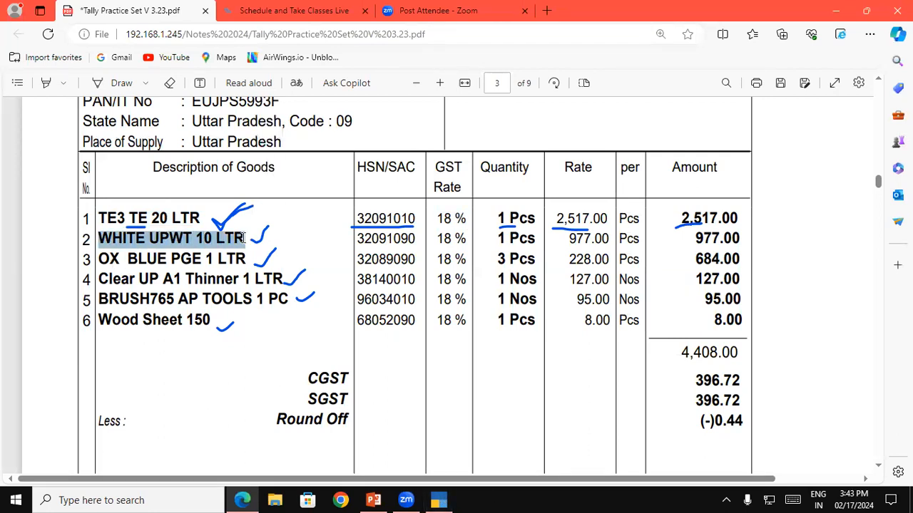
{"action": "left_click", "coordinate": [437, 499]}
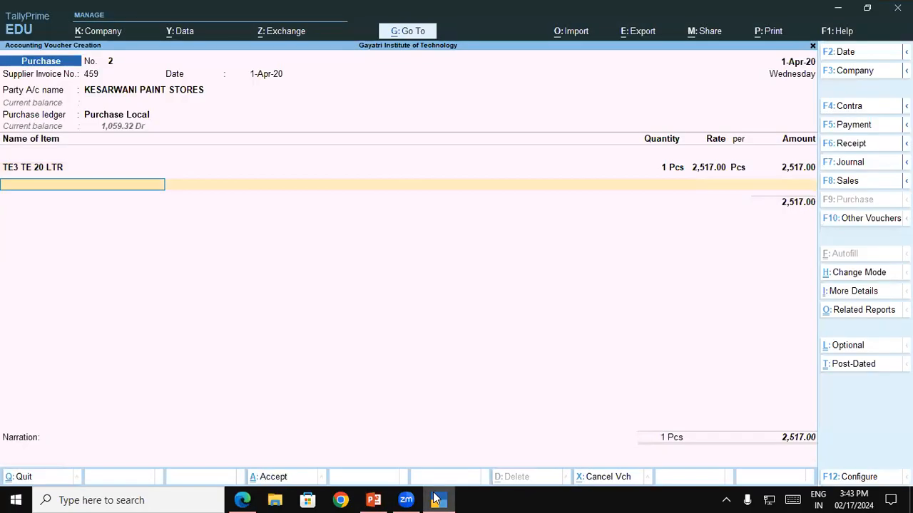
{"action": "key", "text": "alt+c"}
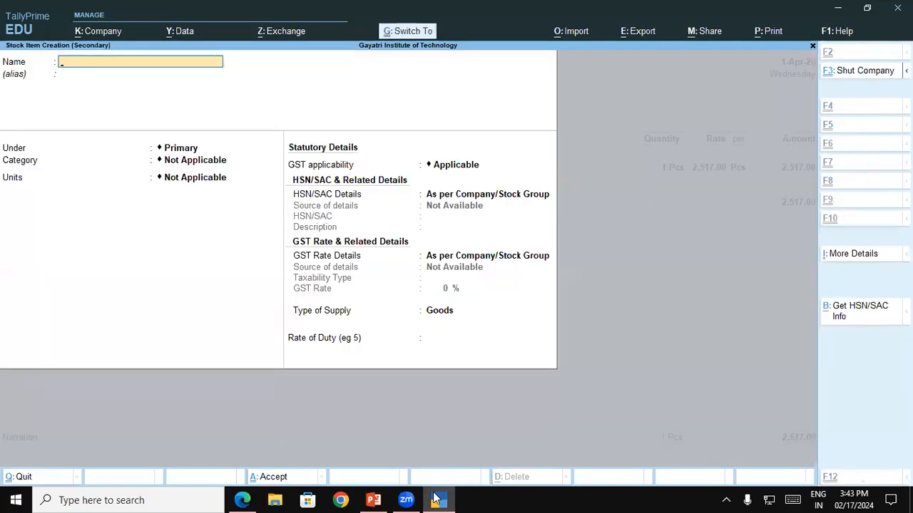
{"action": "key", "text": "ctrl+v"}
{"action": "key", "text": "Return"}
{"action": "key", "text": "Return"}
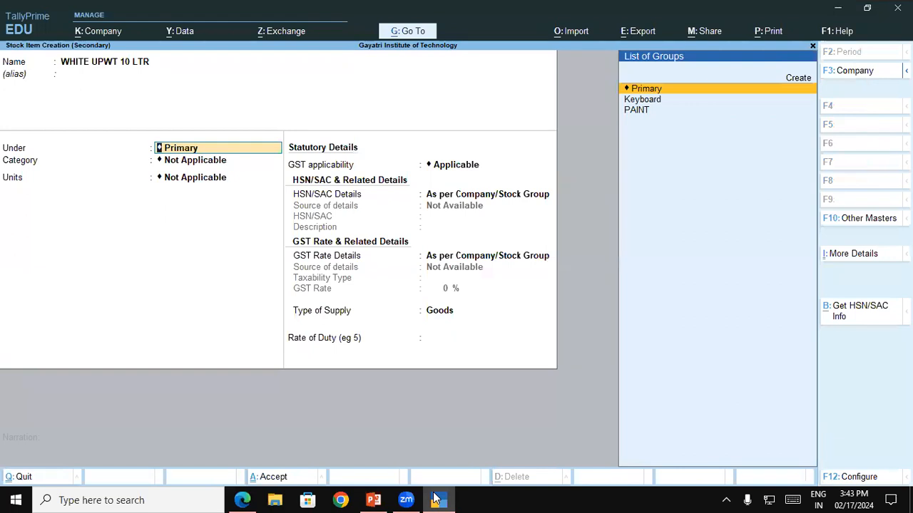
Step: Place the item under PAINT with category Not Applicable and units Pcs, and save it
{"action": "type", "text": "P"}
{"action": "key", "text": "Return"}
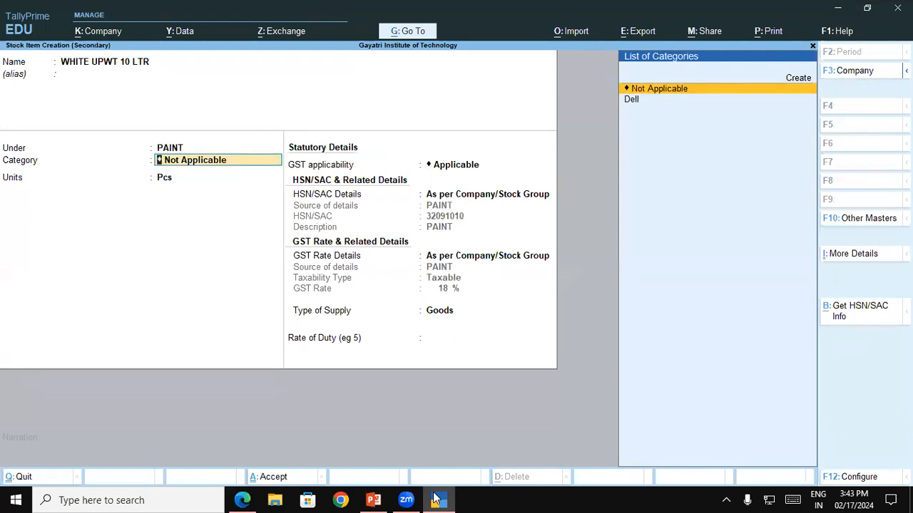
{"action": "key", "text": "Return"}
{"action": "key", "text": "Return"}
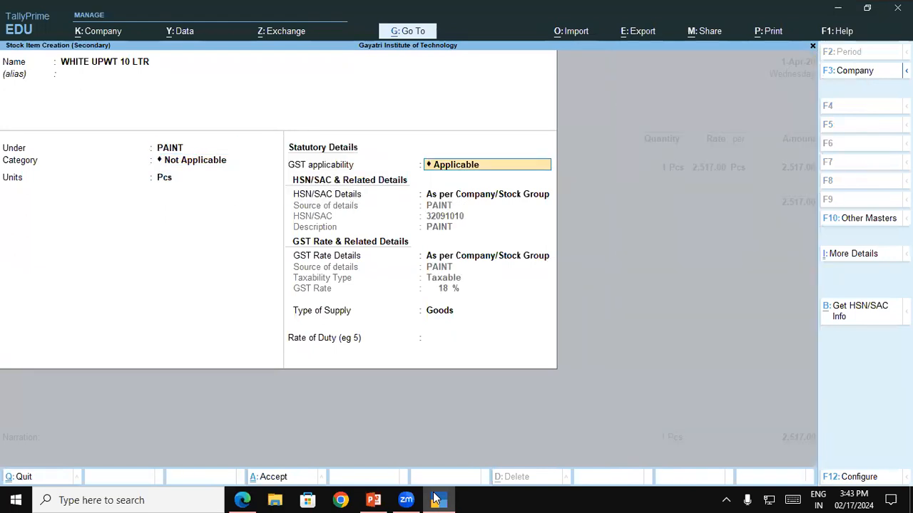
{"action": "key", "text": "ctrl+a"}
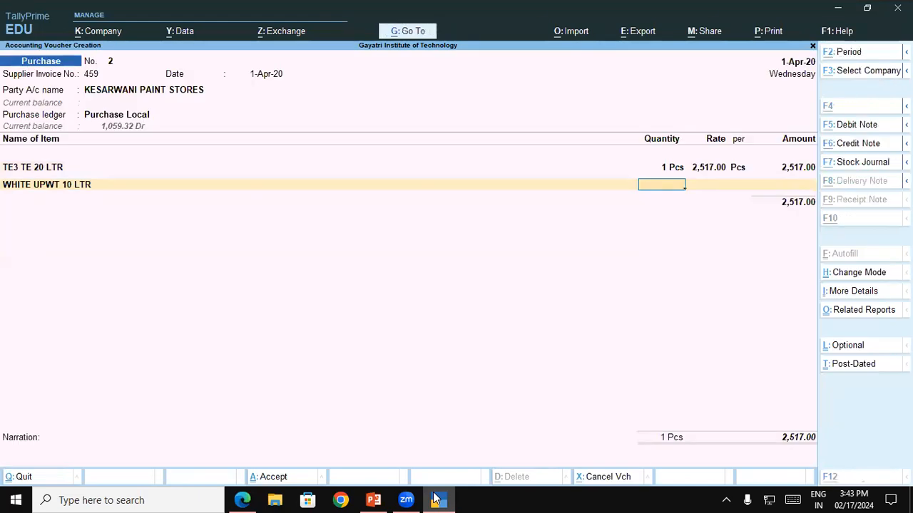
Step: Enter quantity 1 Pcs and rate 977.00 for WHITE UPWT 10 LTR in the voucher, checking the invoice PDF
{"action": "left_click", "coordinate": [436, 499]}
{"action": "left_click", "coordinate": [436, 499]}
{"action": "type", "text": "1"}
{"action": "key", "text": "Return"}
{"action": "type", "text": "977"}
{"action": "key", "text": "Return"}
{"action": "key", "text": "Return"}
{"action": "key", "text": "Return"}
Step: Create a new stock item for the third line, named OX BLUE PGE 1 LTR as copied from the invoice PDF, without an alias
{"action": "left_click", "coordinate": [436, 499]}
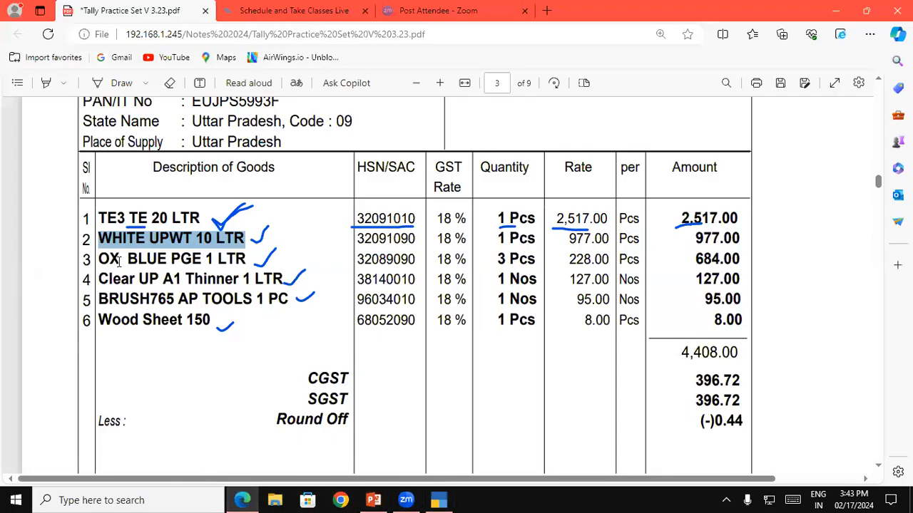
{"action": "left_click_drag", "start_coordinate": [100, 259], "coordinate": [246, 259]}
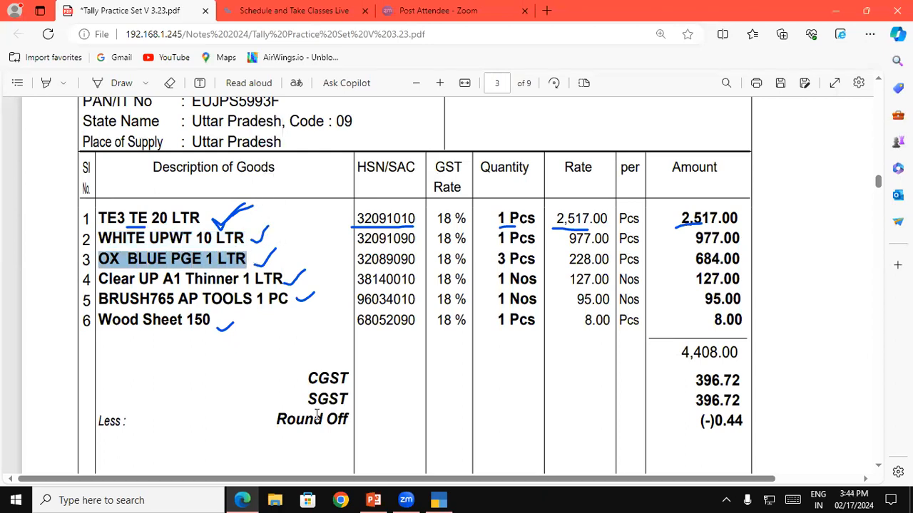
{"action": "left_click", "coordinate": [440, 499]}
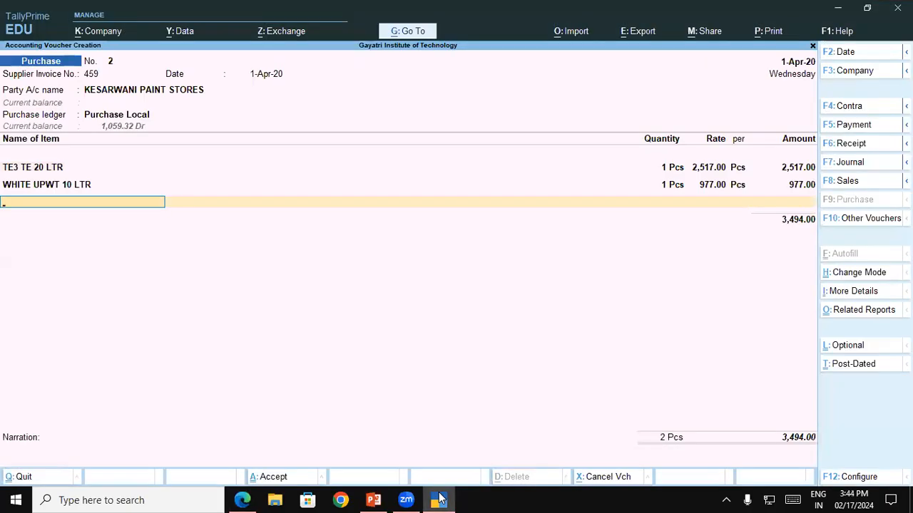
{"action": "key", "text": "alt+c"}
{"action": "key", "text": "ctrl+alt+v"}
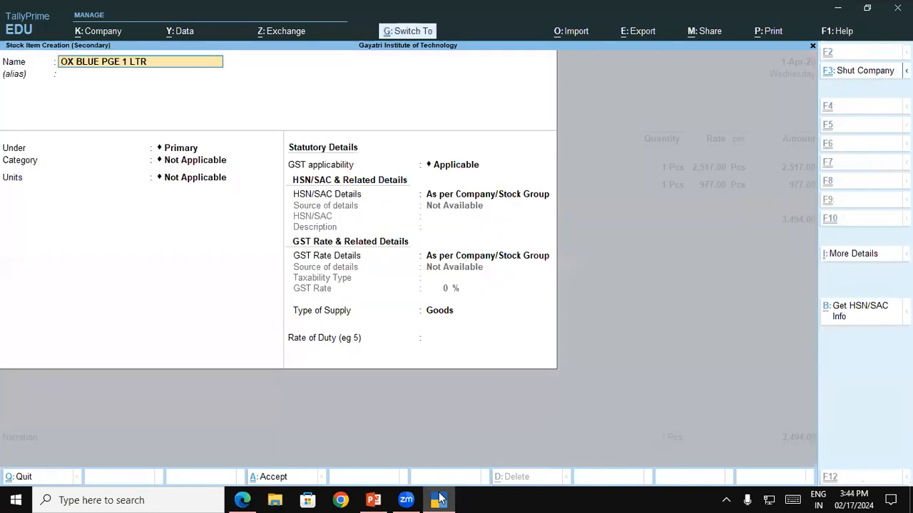
{"action": "key", "text": "Return"}
{"action": "key", "text": "Return"}
Step: Assign OX BLUE PGE 1 LTR to the PAINT group, keep category Not Applicable and units Pcs, and save the item
{"action": "key", "text": "Down"}
{"action": "key", "text": "Down"}
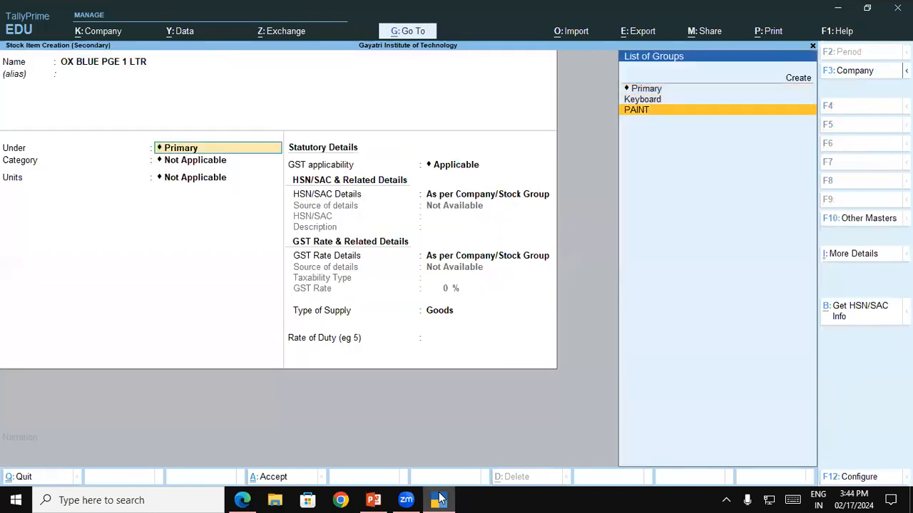
{"action": "key", "text": "Return"}
{"action": "key", "text": "Return"}
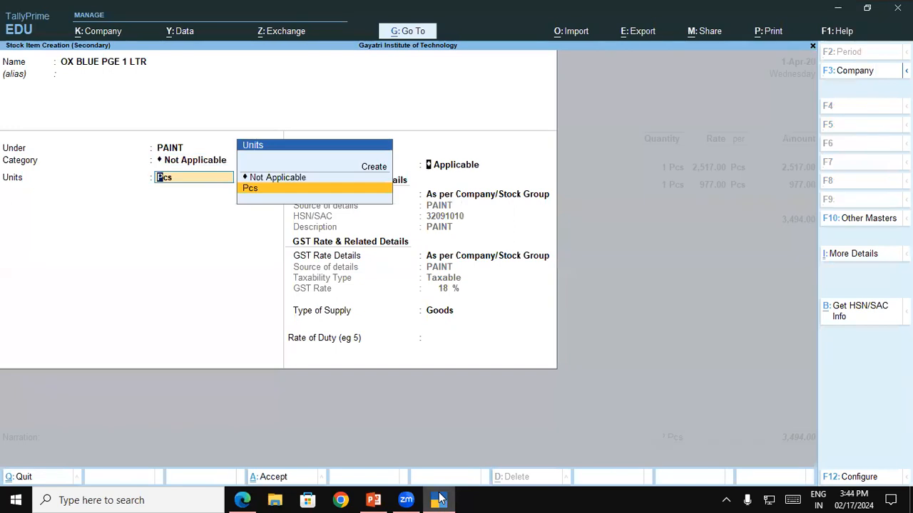
{"action": "key", "text": "Return"}
{"action": "key", "text": "ctrl+a"}
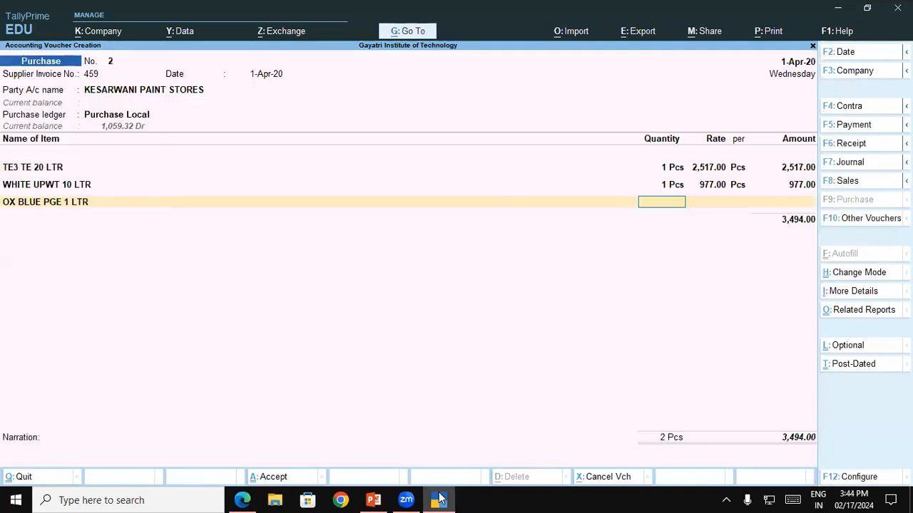
Step: Enter quantity 1 Pcs and rate 228.00 for OX BLUE PGE 1 LTR, checking the rate in the invoice PDF
{"action": "type", "text": "1"}
{"action": "key", "text": "Return"}
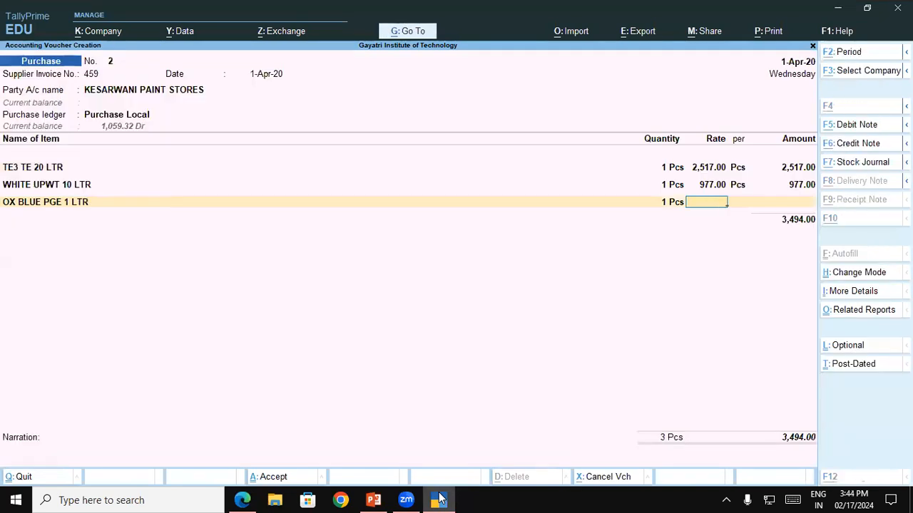
{"action": "key", "text": "alt+Tab"}
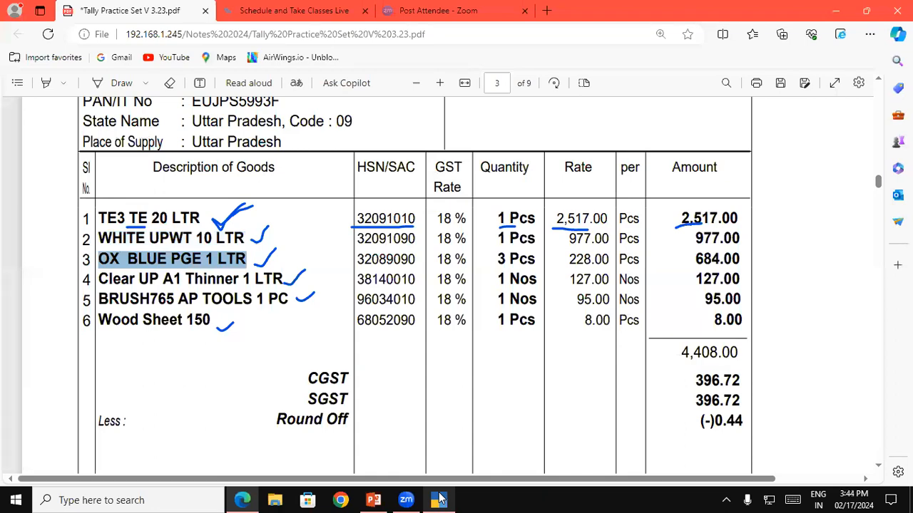
{"action": "left_click", "coordinate": [439, 499]}
{"action": "type", "text": "228"}
{"action": "key", "text": "Return"}
{"action": "key", "text": "Return"}
Step: Correct the quantity of OX BLUE PGE 1 LTR to 3 Pcs, keep its rate, and check the line against the invoice PDF
{"action": "key", "text": "BackSpace"}
{"action": "key", "text": "BackSpace"}
{"action": "key", "text": "BackSpace"}
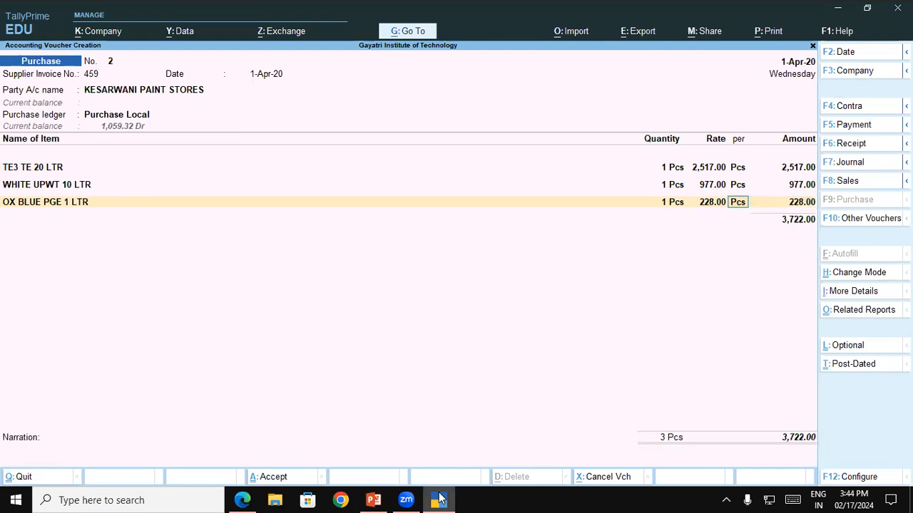
{"action": "key", "text": "BackSpace"}
{"action": "type", "text": "3"}
{"action": "key", "text": "Return"}
{"action": "key", "text": "Return"}
{"action": "key", "text": "Return"}
{"action": "key", "text": "alt+Tab"}
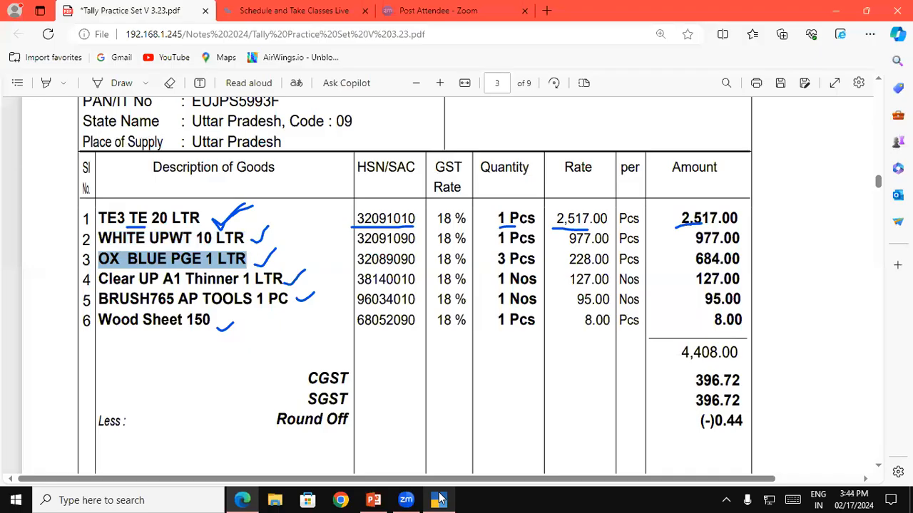
{"action": "left_click", "coordinate": [440, 499]}
{"action": "key", "text": "Return"}
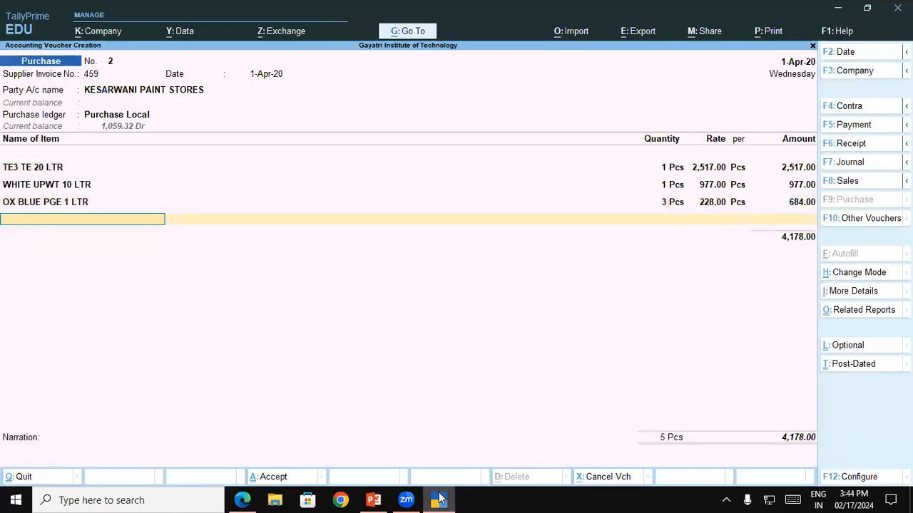
Step: Create a new stock item for the fourth line, named Clear UP A1 Thinner 1 LTR as copied from the invoice PDF, without an alias
{"action": "left_click", "coordinate": [242, 500]}
{"action": "left_click_drag", "start_coordinate": [99, 279], "coordinate": [280, 283]}
{"action": "key", "text": "ctrl+c"}
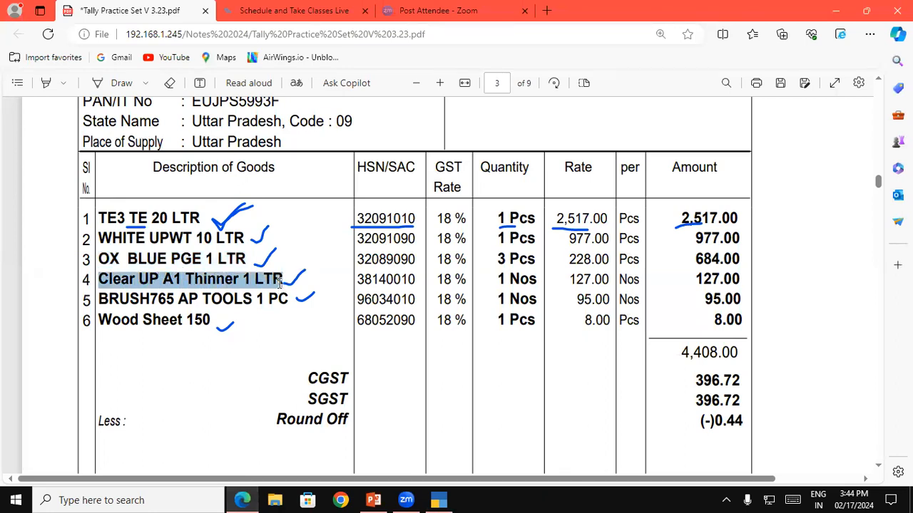
{"action": "left_click", "coordinate": [438, 500]}
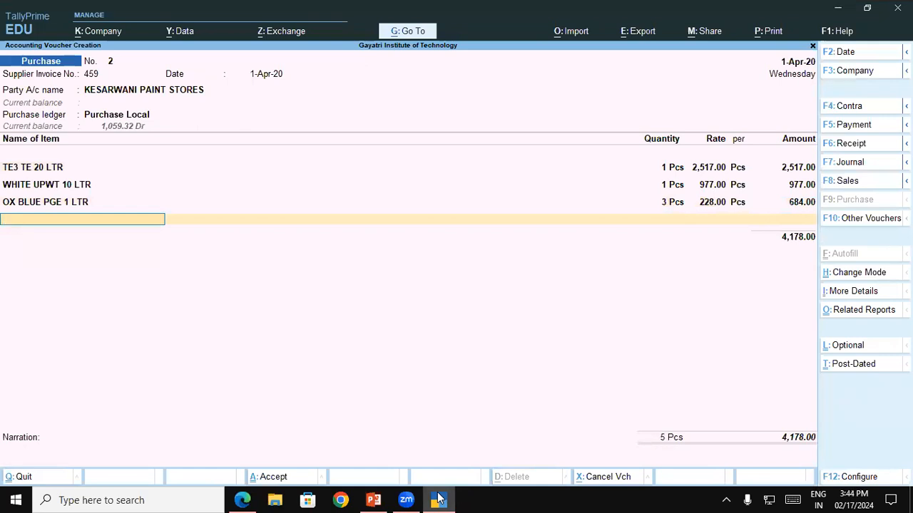
{"action": "key", "text": "alt+c"}
{"action": "key", "text": "ctrl+v"}
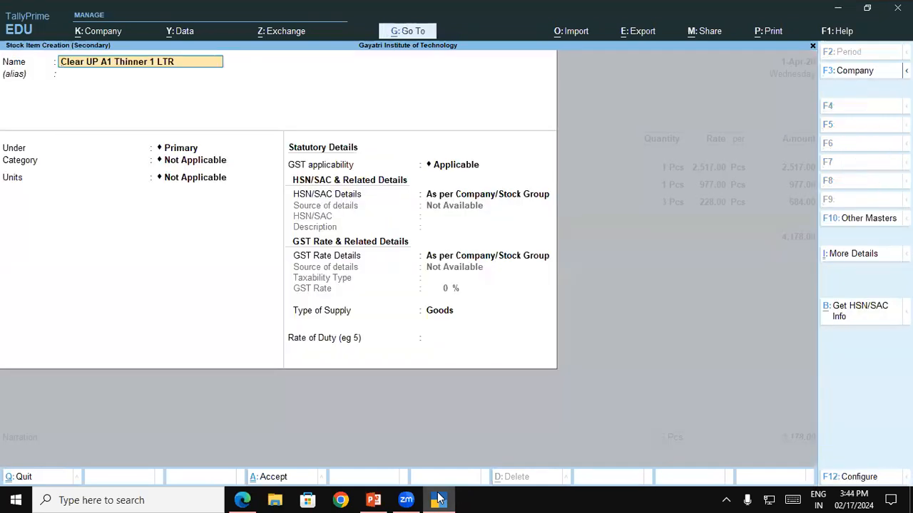
{"action": "key", "text": "Return"}
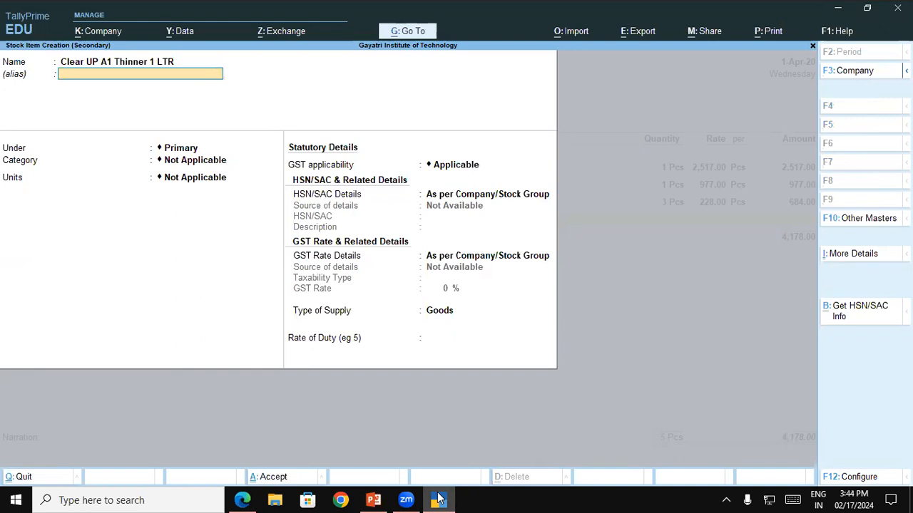
{"action": "key", "text": "Return"}
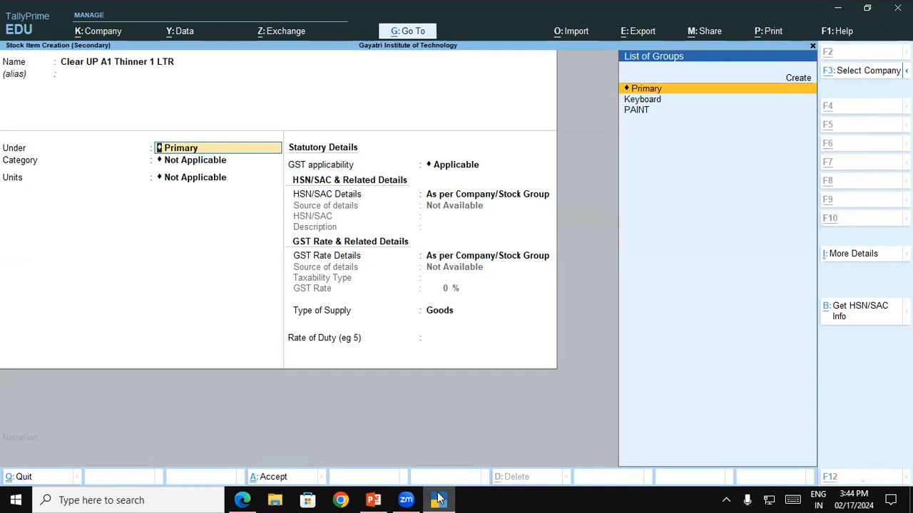
Step: Compare the paint and thinner HSN/SAC codes in the invoice PDF, and create a new stock group named Thinner under Primary without an alias
{"action": "key", "text": "alt+Tab"}
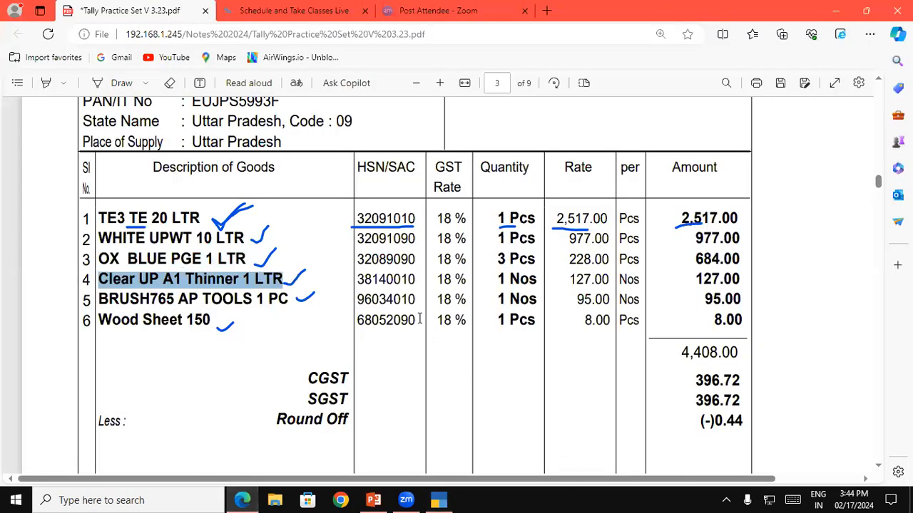
{"action": "left_click_drag", "start_coordinate": [357, 219], "coordinate": [386, 219]}
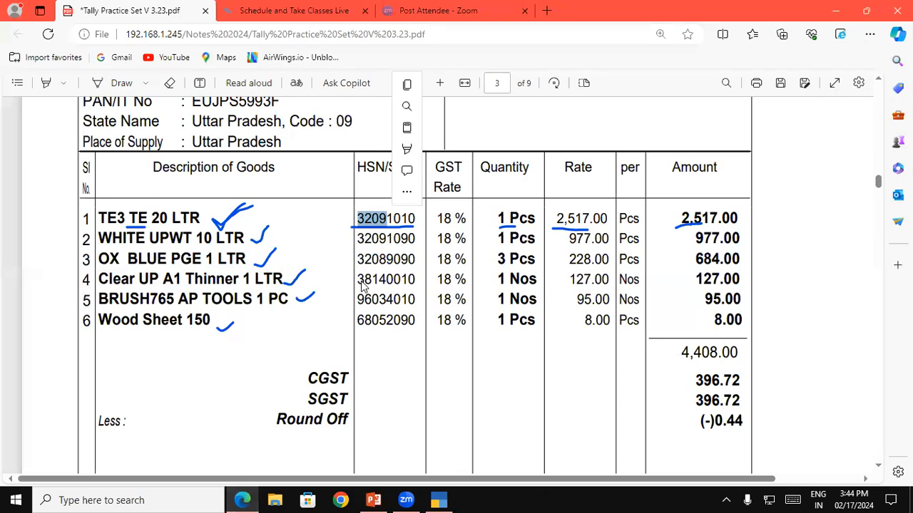
{"action": "key", "text": "ctrl+c"}
{"action": "key", "text": "alt+Tab"}
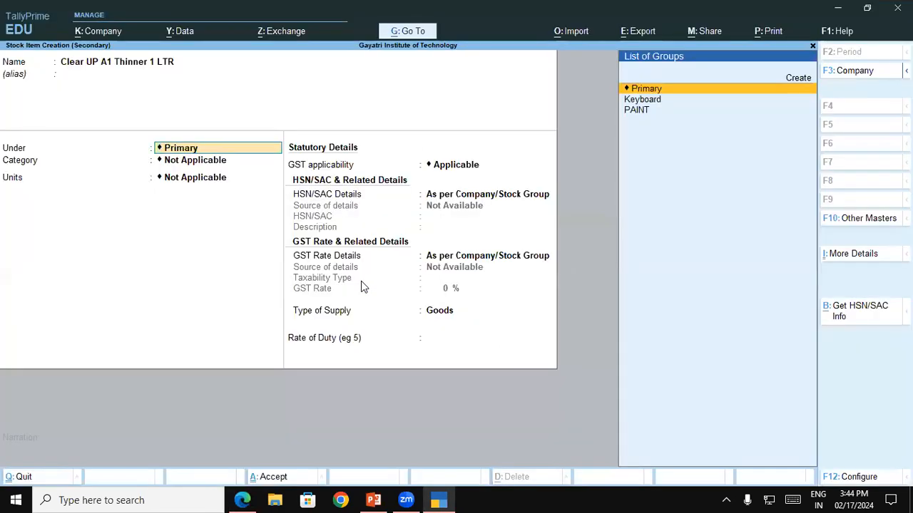
{"action": "key", "text": "alt+c"}
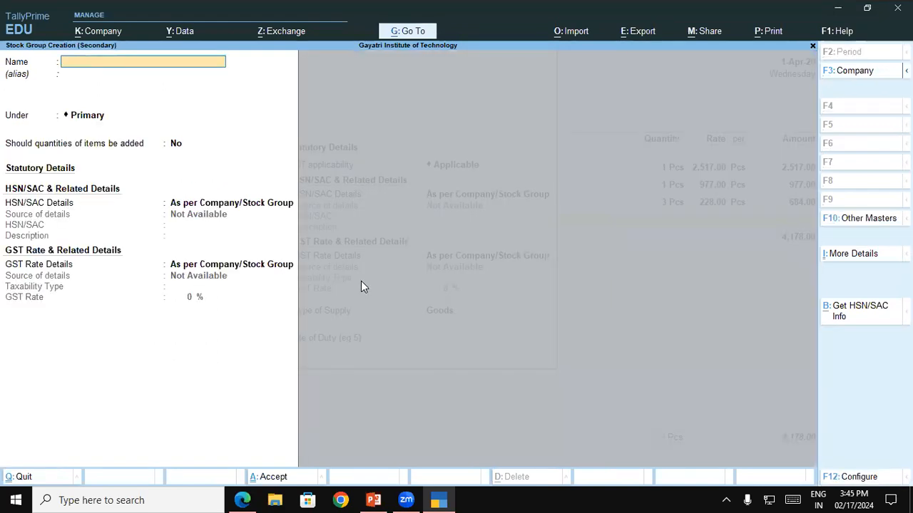
{"action": "key", "text": "alt+Tab"}
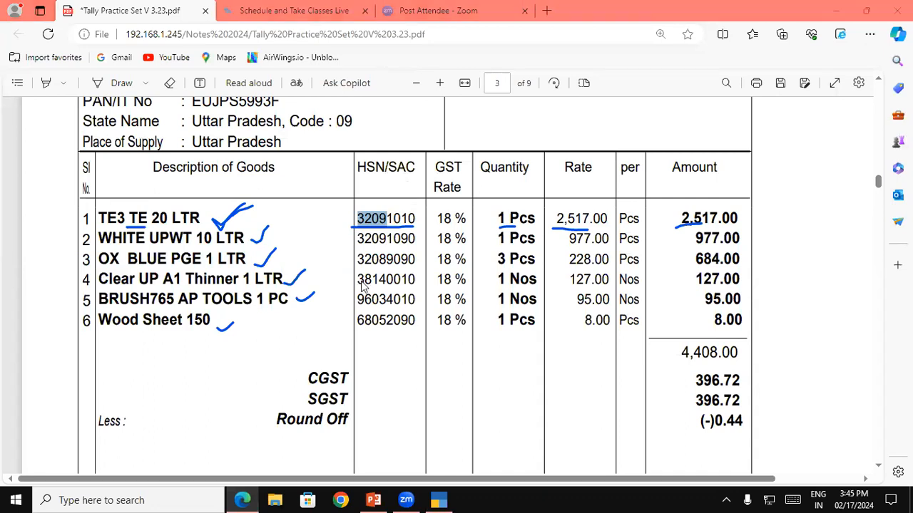
{"action": "key", "text": "alt+Tab"}
{"action": "type", "text": "Thinner"}
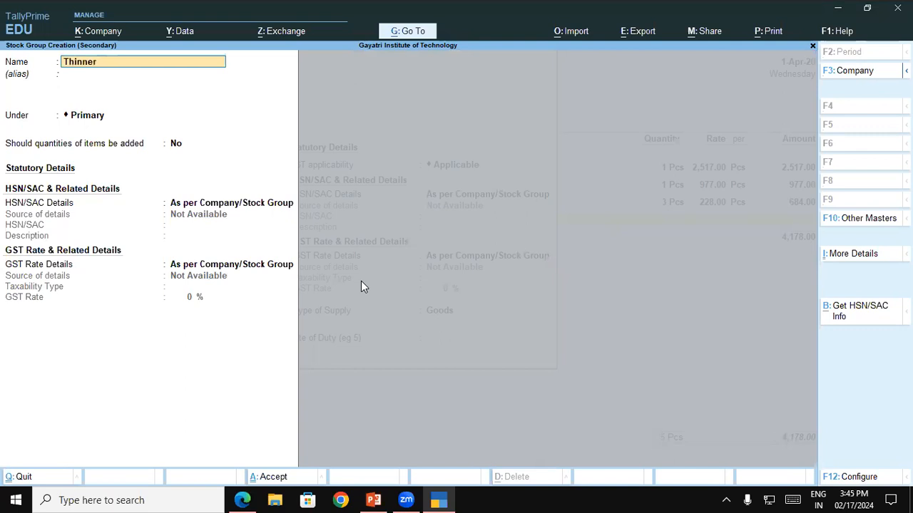
{"action": "key", "text": "Return"}
{"action": "key", "text": "Return"}
{"action": "key", "text": "Return"}
{"action": "key", "text": "Return"}
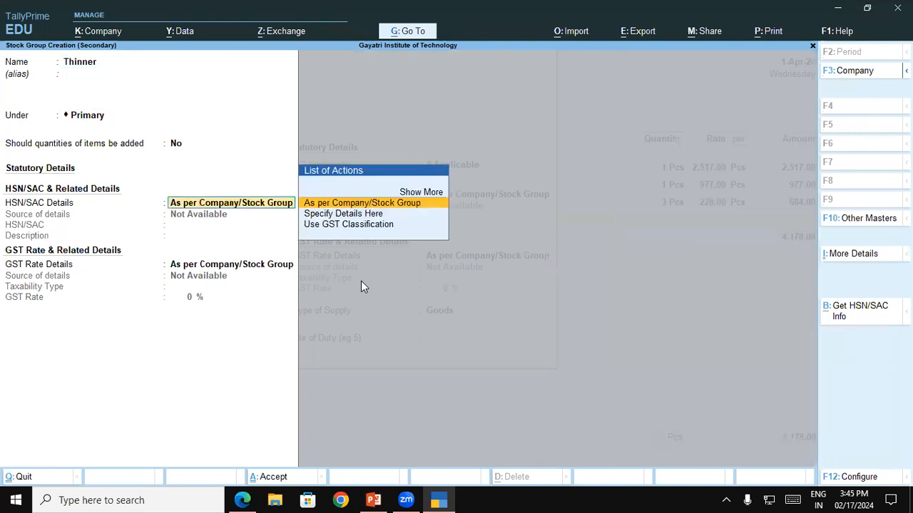
Step: Specify HSN/SAC 3814 with the description Thinner for the Thinner stock group, checking the code in the invoice PDF
{"action": "key", "text": "Down"}
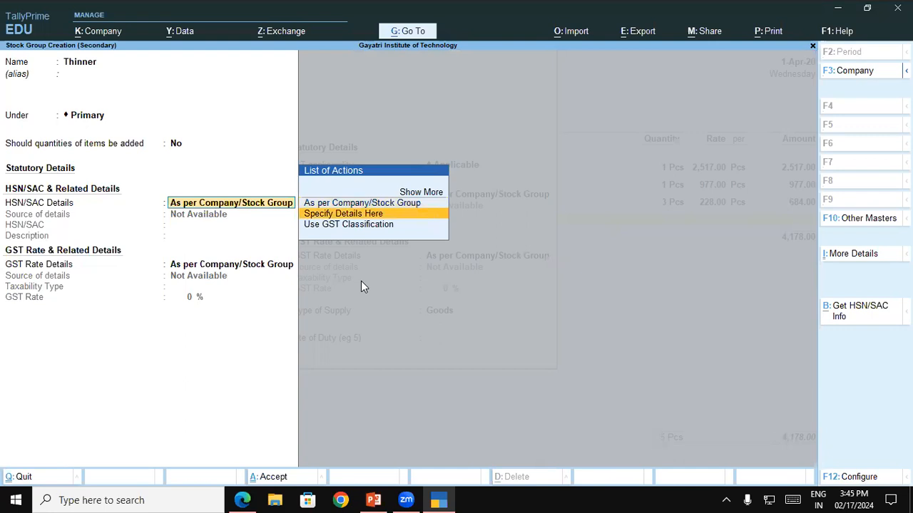
{"action": "key", "text": "Return"}
{"action": "key", "text": "alt+Tab"}
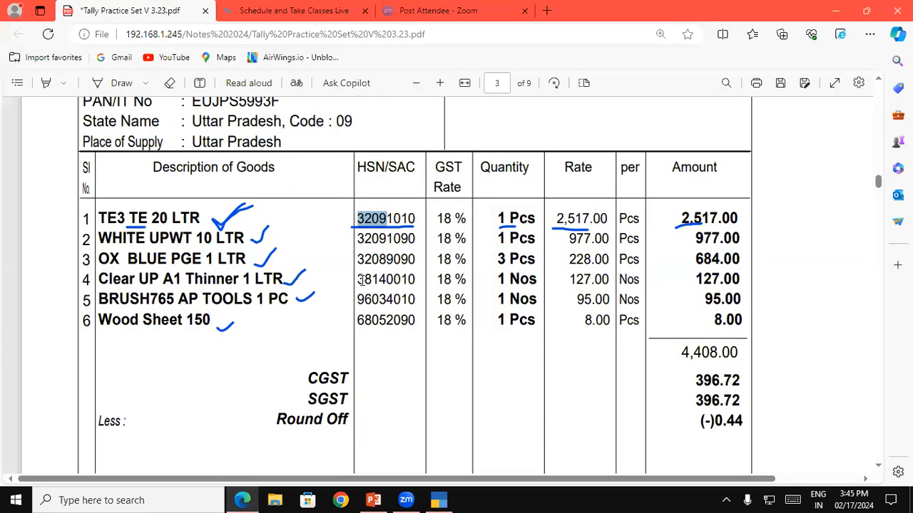
{"action": "key", "text": "alt+Tab"}
{"action": "type", "text": "3814"}
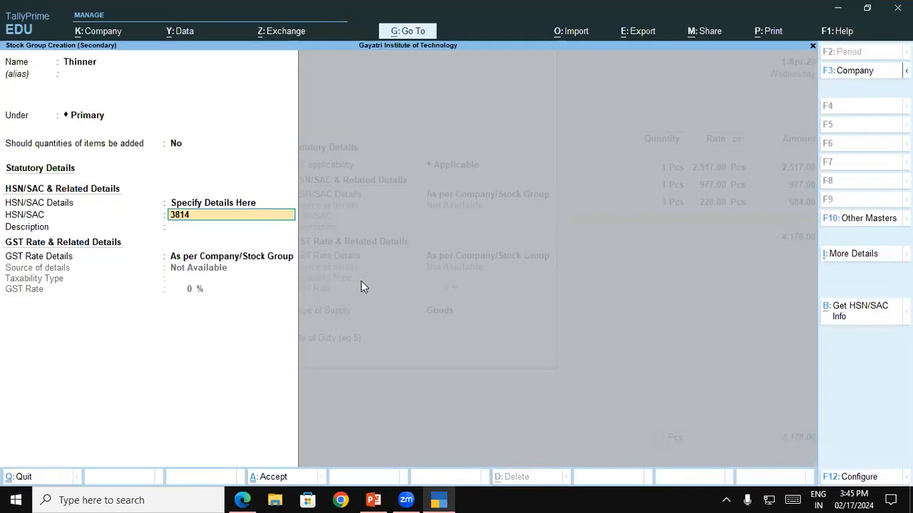
{"action": "key", "text": "Return"}
{"action": "type", "text": "Thinner"}
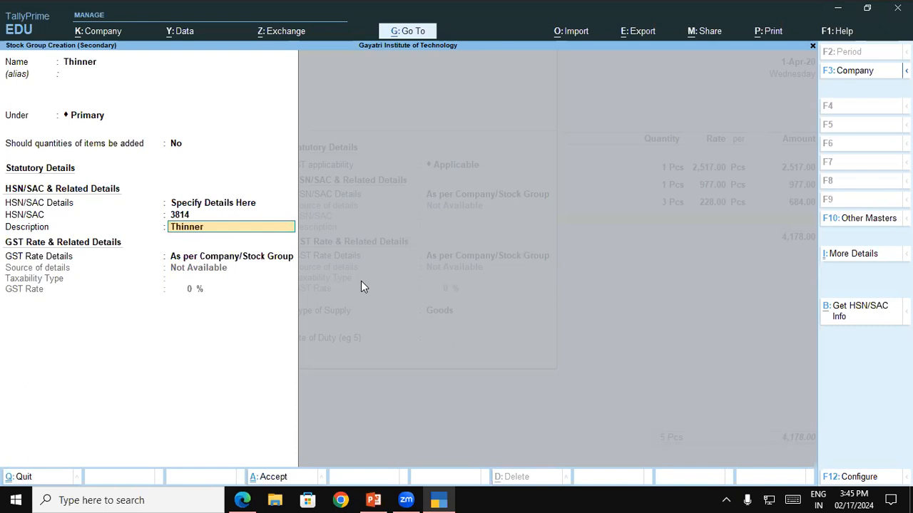
{"action": "key", "text": "Return"}
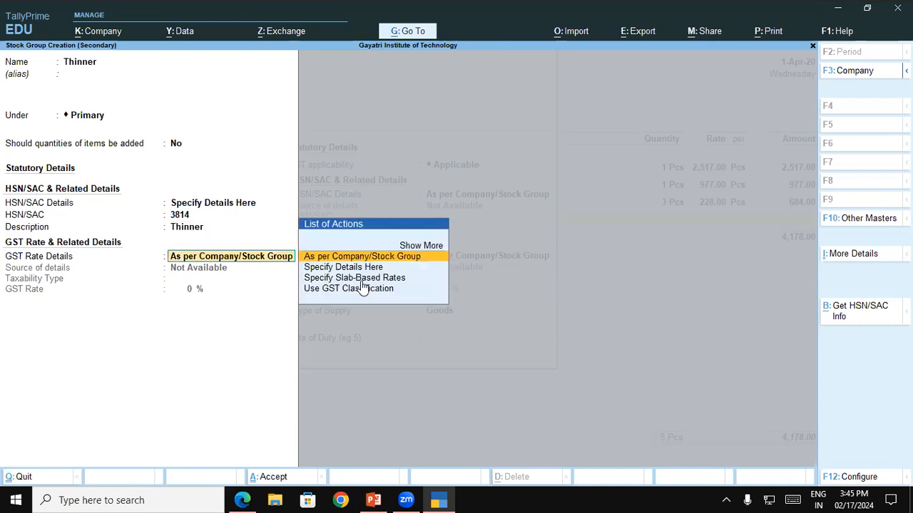
Step: Specify a taxable GST rate of 18% for the Thinner group, save it, and keep it as the stock item's group
{"action": "key", "text": "Down"}
{"action": "key", "text": "Return"}
{"action": "key", "text": "Return"}
{"action": "type", "text": "18"}
{"action": "key", "text": "Return"}
Step: Set the thinner item's unit to Pcs without a category, check its line in the invoice PDF, and save the item
{"action": "key", "text": "Return"}
{"action": "key", "text": "Return"}
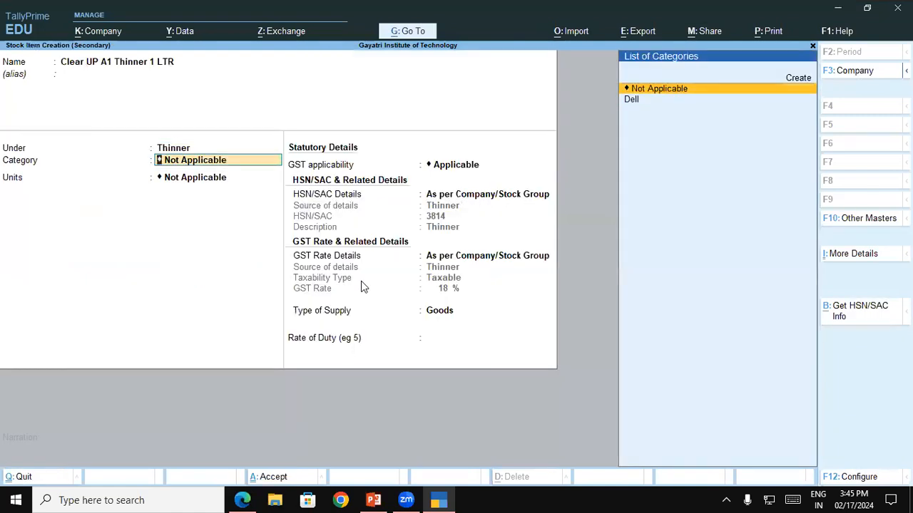
{"action": "key", "text": "Return"}
{"action": "key", "text": "Down"}
{"action": "key", "text": "Return"}
{"action": "key", "text": "alt+Tab"}
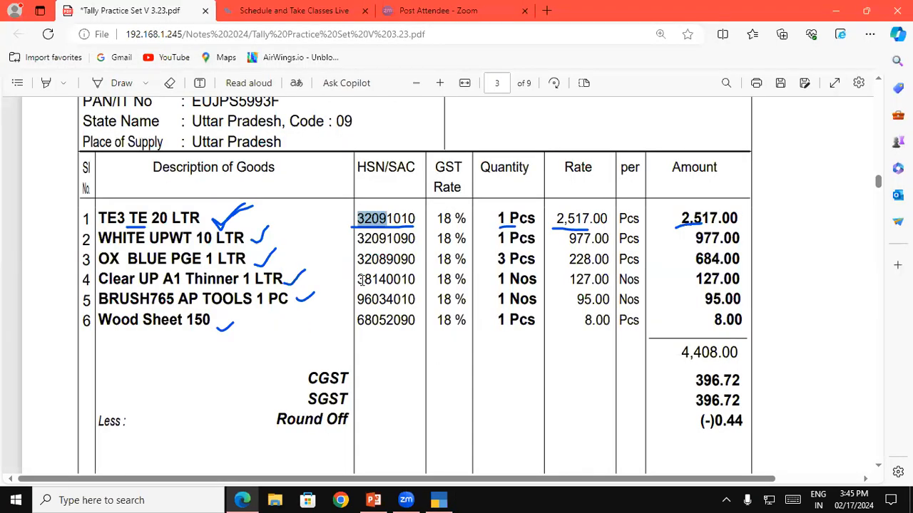
{"action": "key", "text": "alt+Tab"}
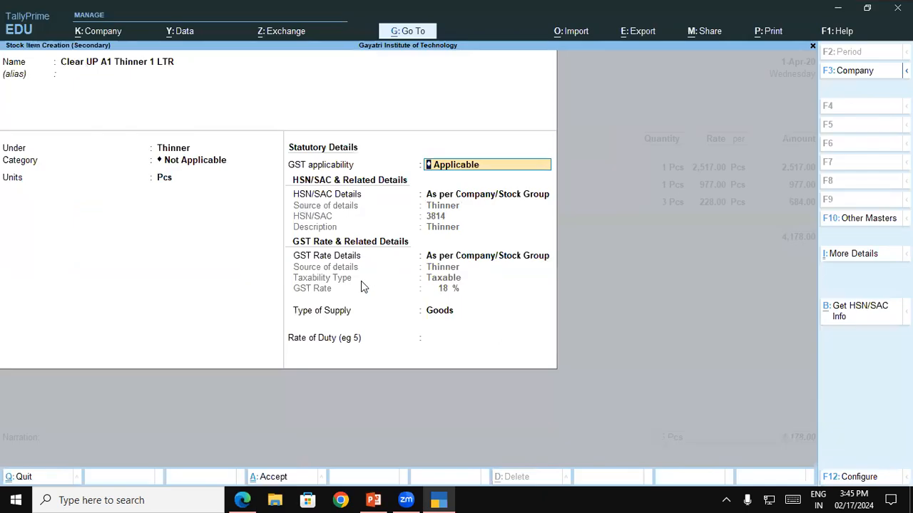
{"action": "key", "text": "ctrl+a"}
Step: Enter quantity 1 Pcs and rate 127.00 for Clear UP A1 Thinner 1 LTR in the purchase voucher
{"action": "type", "text": "1"}
{"action": "key", "text": "Return"}
{"action": "type", "text": "127"}
{"action": "key", "text": "Return"}
{"action": "key", "text": "Return"}
{"action": "key", "text": "Return"}
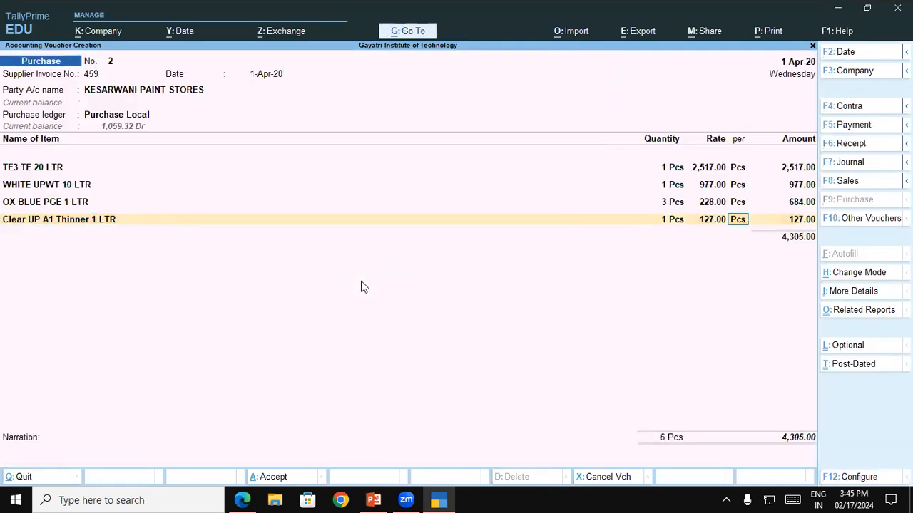
Step: Create a new stock item for the fifth line, named BRUSH765 AP TOOLS 1 PC as copied from the invoice PDF, without an alias
{"action": "key", "text": "alt+Tab"}
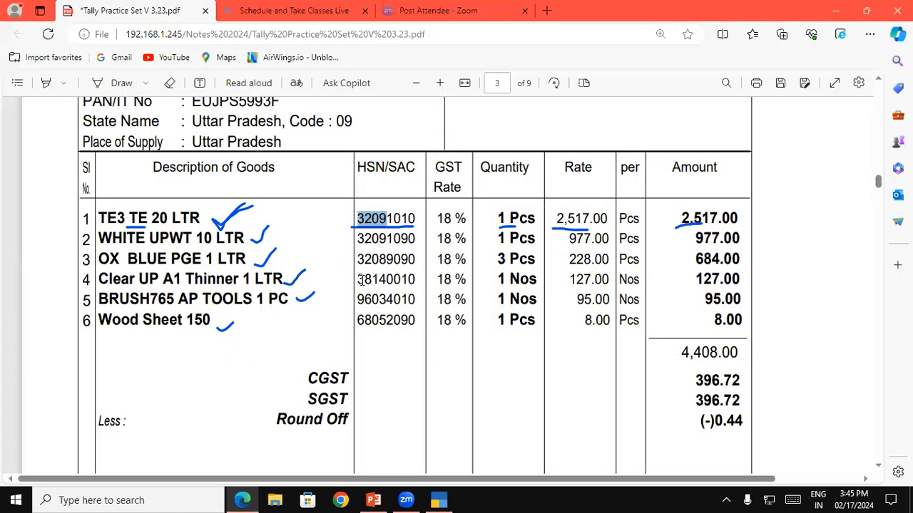
{"action": "left_click", "coordinate": [102, 299]}
{"action": "left_click_drag", "start_coordinate": [102, 299], "coordinate": [288, 303]}
{"action": "key", "text": "ctrl+c"}
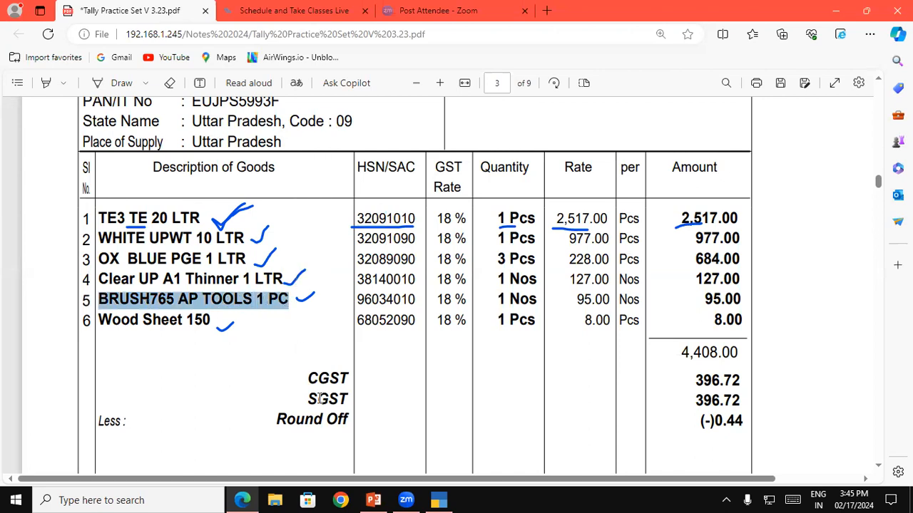
{"action": "left_click", "coordinate": [438, 500]}
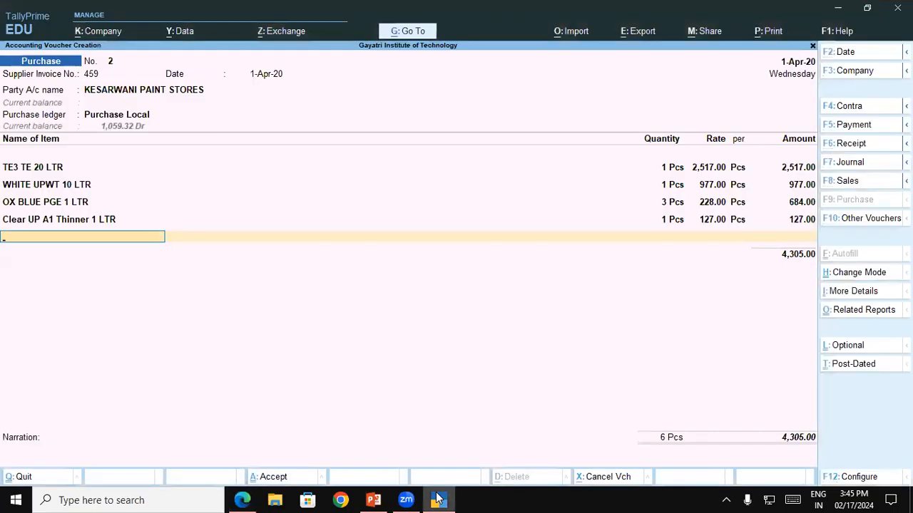
{"action": "key", "text": "alt+c"}
{"action": "key", "text": "ctrl+v"}
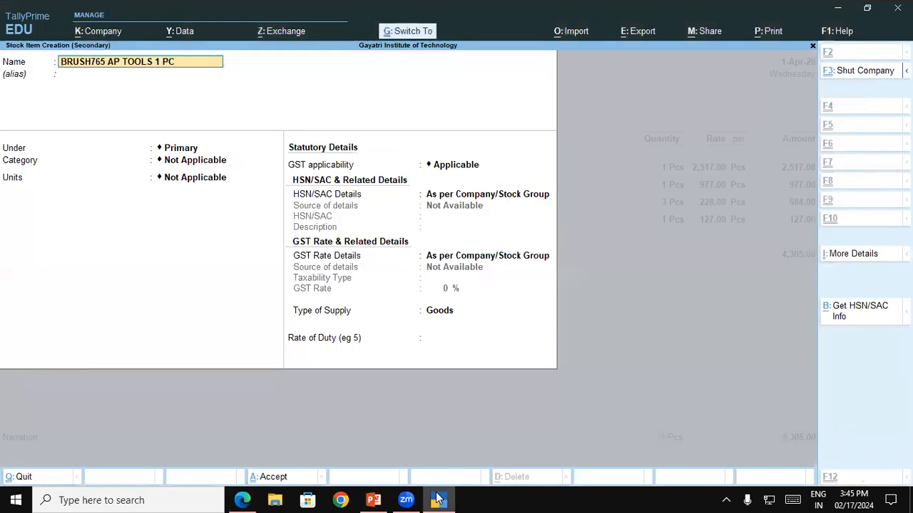
{"action": "key", "text": "Return"}
{"action": "key", "text": "Return"}
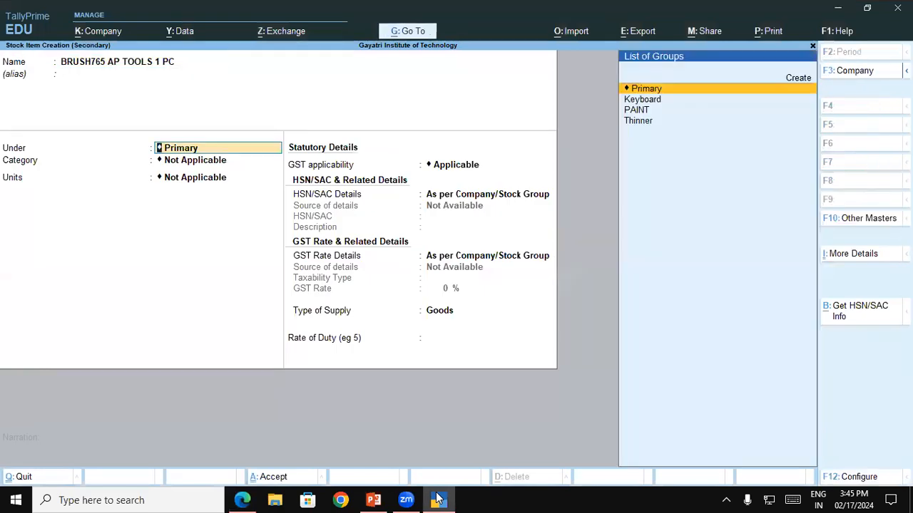
Step: Check the brush line in the invoice PDF and create a new stock group named Brush under Primary without an alias
{"action": "left_click", "coordinate": [438, 500]}
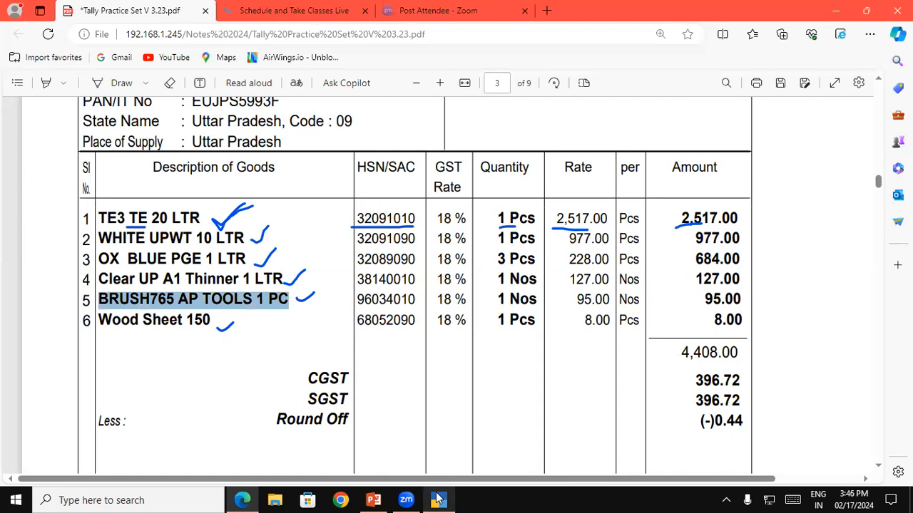
{"action": "left_click", "coordinate": [437, 500]}
{"action": "key", "text": "alt+c"}
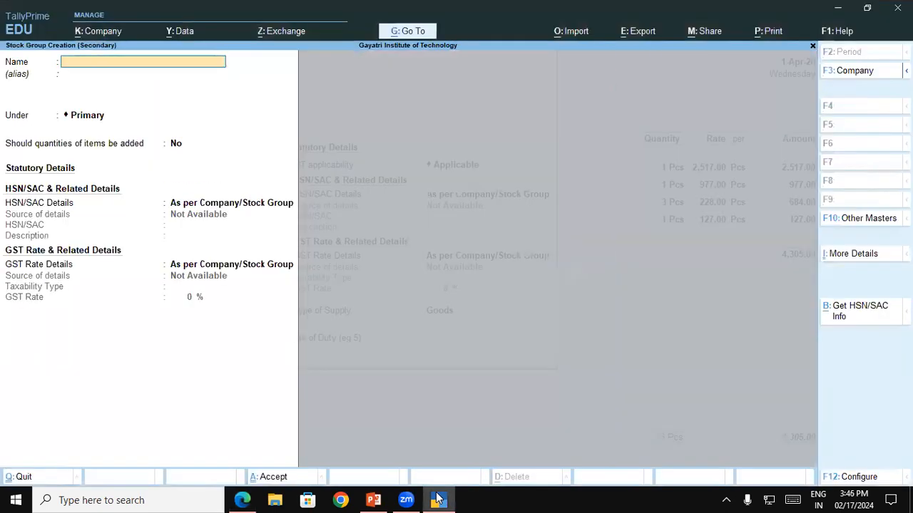
{"action": "type", "text": "Brush"}
{"action": "key", "text": "Return"}
Step: Specify HSN/SAC 9603 for the Brush stock group from the invoice PDF, leaving the description blank
{"action": "key", "text": "Return"}
{"action": "key", "text": "Return"}
{"action": "key", "text": "Return"}
{"action": "key", "text": "Down"}
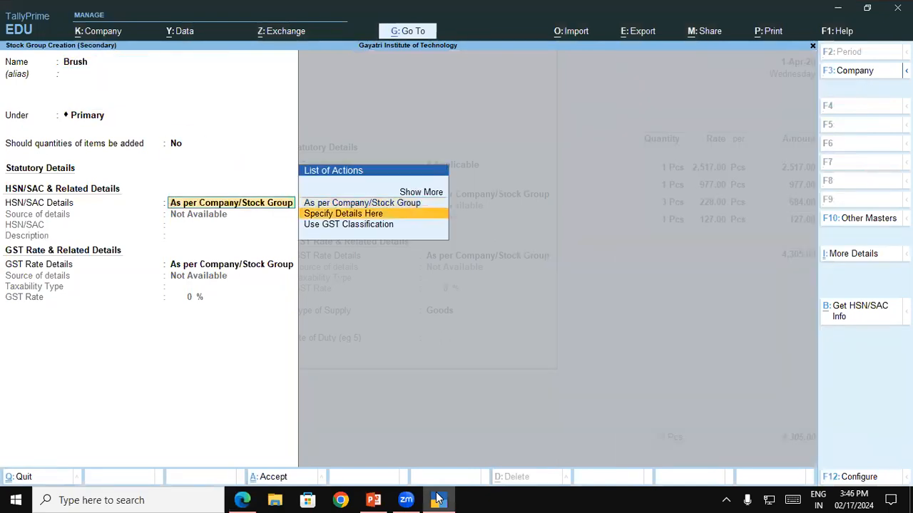
{"action": "key", "text": "Return"}
{"action": "key", "text": "alt"}
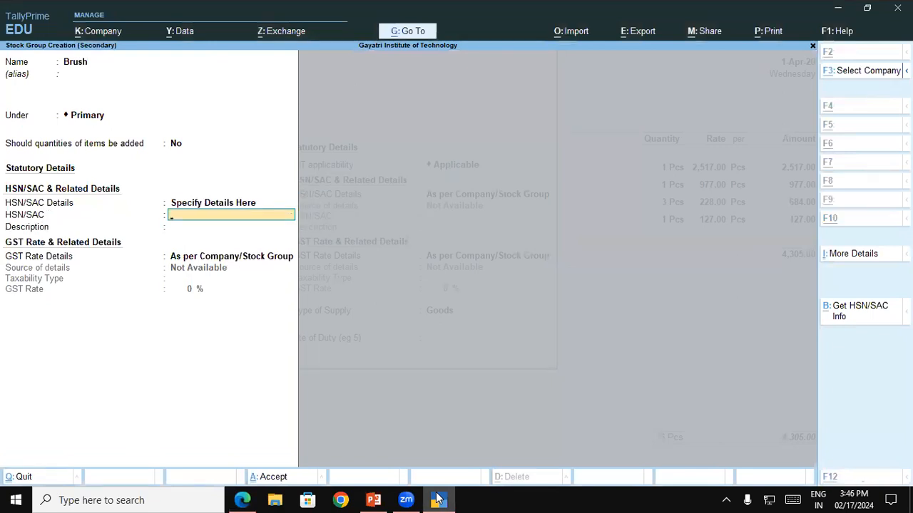
{"action": "key", "text": "alt+Tab"}
{"action": "left_click", "coordinate": [438, 499]}
{"action": "type", "text": "9603"}
{"action": "key", "text": "Return"}
Step: Specify a taxable GST rate of 18% for the Brush stock group and save the group
{"action": "key", "text": "Return"}
{"action": "key", "text": "Down"}
{"action": "key", "text": "Return"}
{"action": "key", "text": "Return"}
{"action": "type", "text": "18"}
{"action": "key", "text": "Return"}
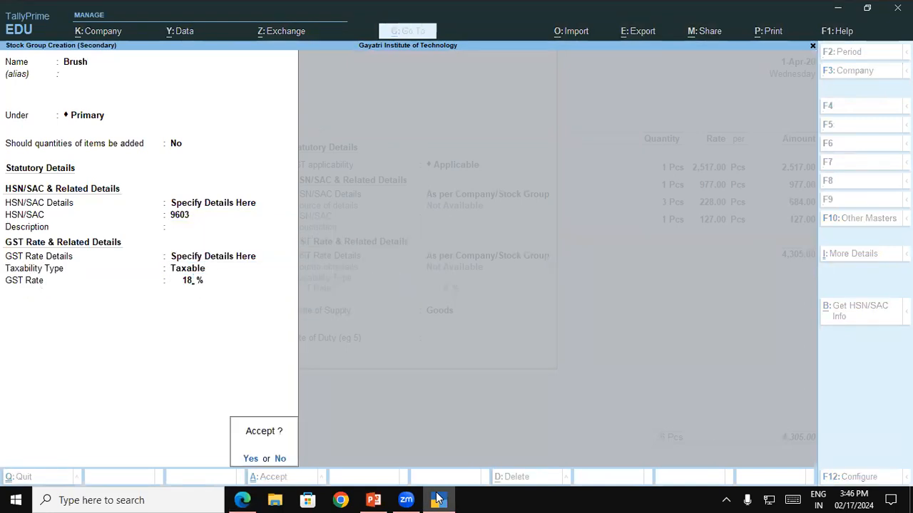
Step: Set the unit of BRUSH765 AP TOOLS 1 PC to Pcs without a category, and save the stock item
{"action": "key", "text": "Return"}
{"action": "key", "text": "Return"}
{"action": "key", "text": "Down"}
Step: Enter quantity 1 Pcs and rate 95.00 for BRUSH765 AP TOOLS 1 PC, checking the rate in the invoice PDF
{"action": "key", "text": "Return"}
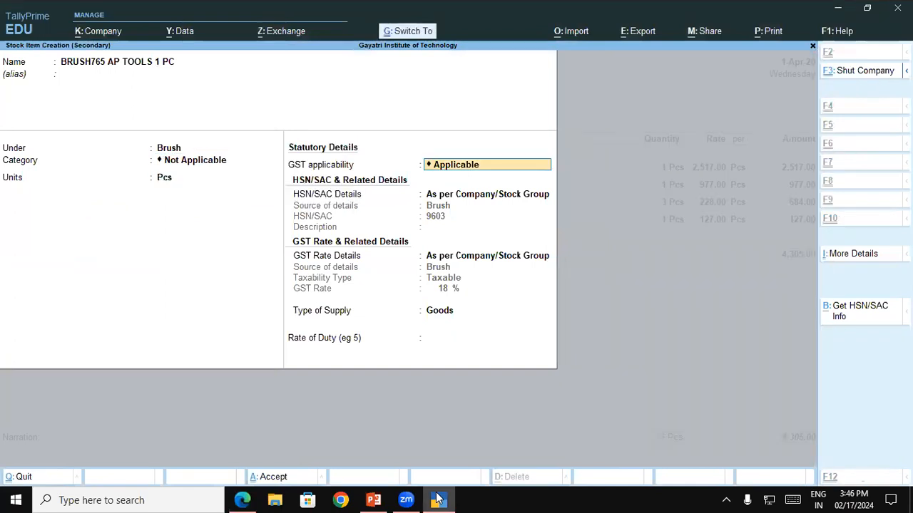
{"action": "key", "text": "ctrl+a"}
{"action": "type", "text": "1"}
{"action": "key", "text": "Return"}
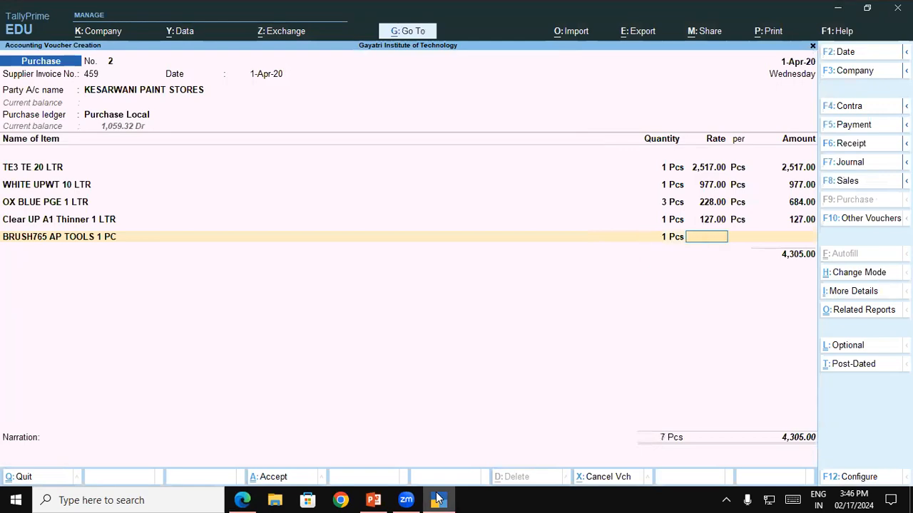
{"action": "left_click", "coordinate": [438, 500]}
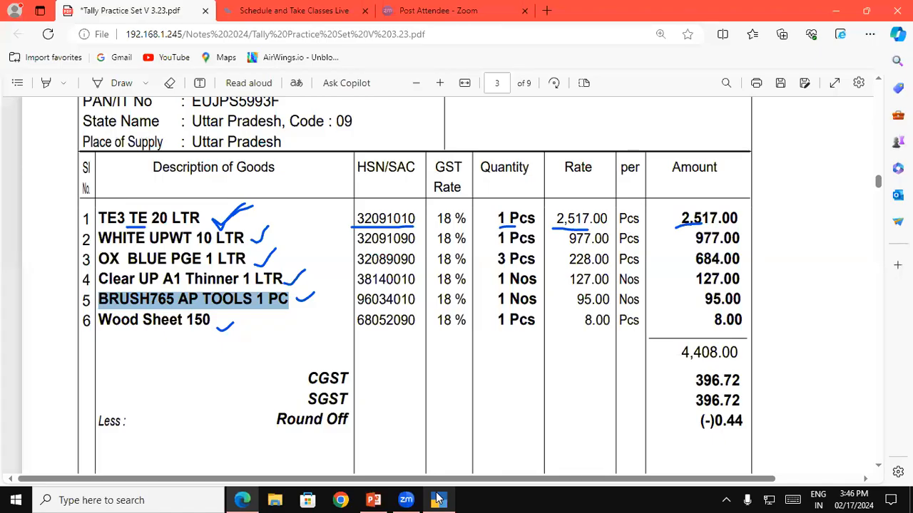
{"action": "left_click", "coordinate": [438, 500]}
{"action": "type", "text": "98"}
{"action": "type", "text": "5"}
{"action": "key", "text": "Return"}
{"action": "key", "text": "Return"}
{"action": "key", "text": "Return"}
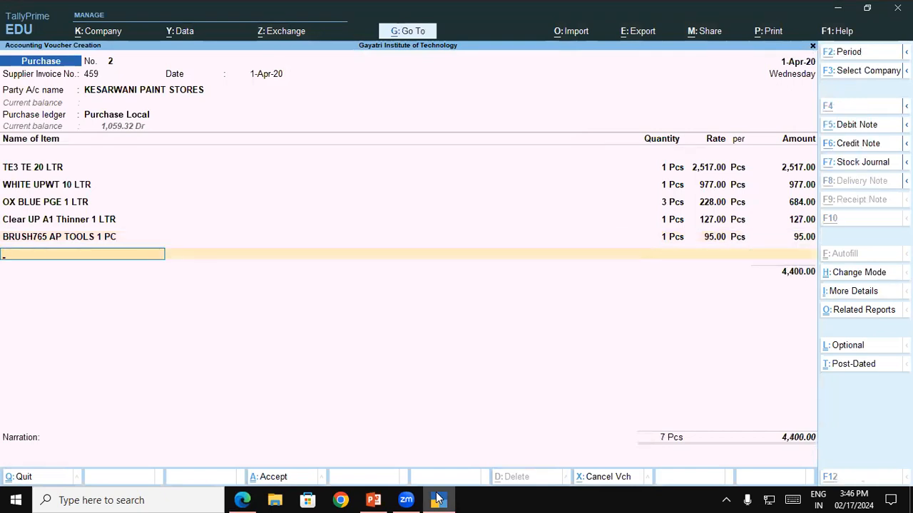
Step: Create a new stock item for the sixth line, named Wood Sheet 150 as copied from the invoice PDF, without an alias
{"action": "key", "text": "alt+Tab"}
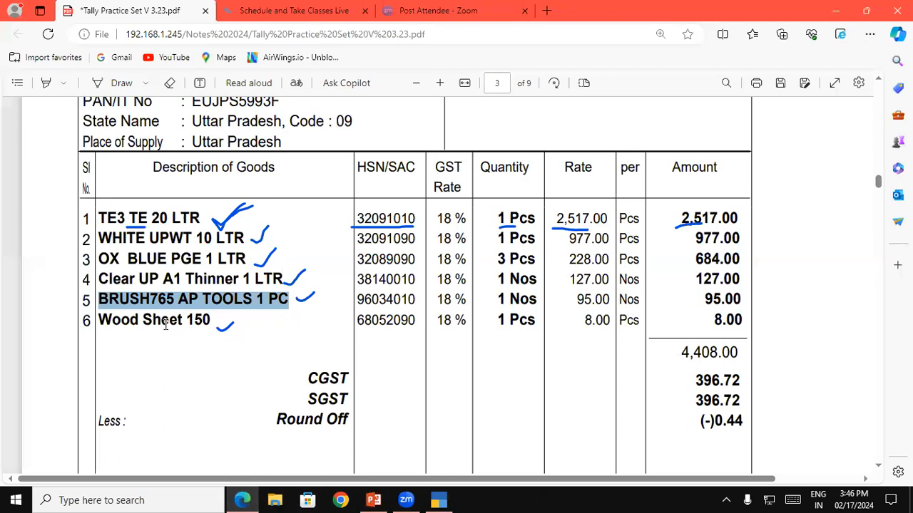
{"action": "left_click_drag", "start_coordinate": [99, 316], "coordinate": [216, 320]}
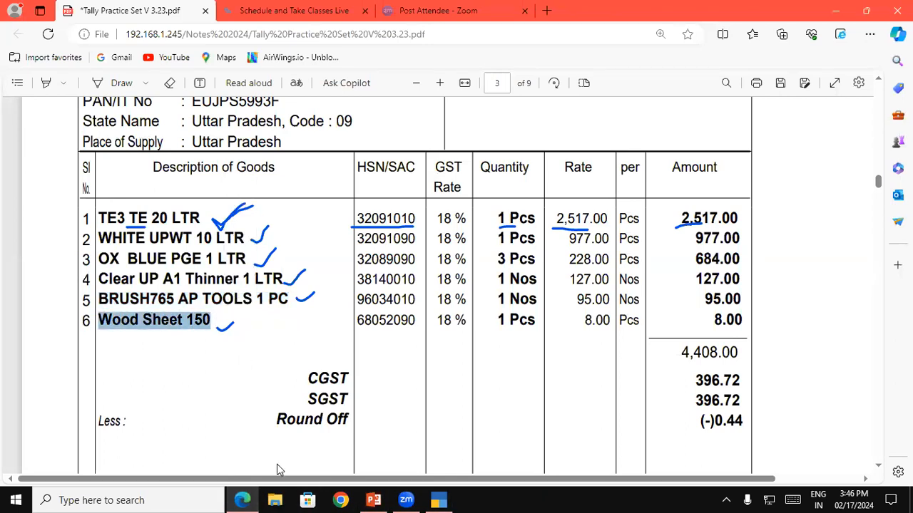
{"action": "left_click", "coordinate": [438, 500]}
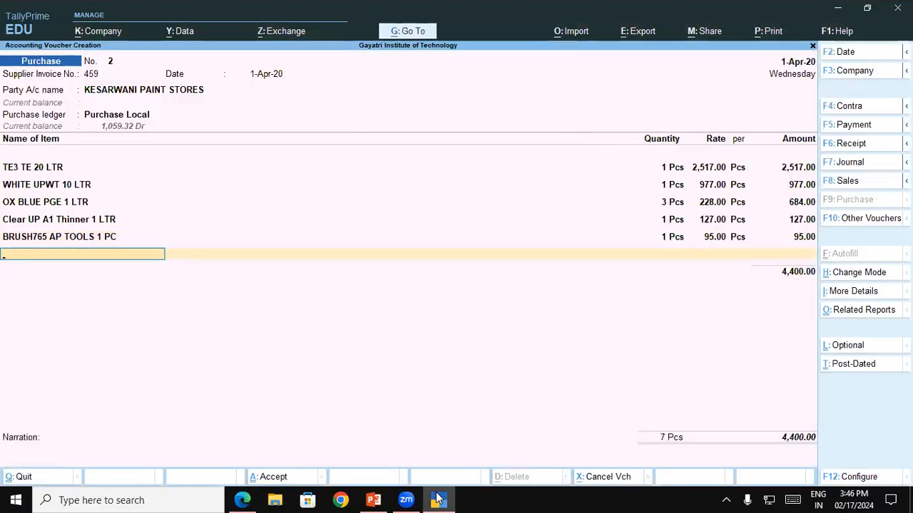
{"action": "key", "text": "alt+c"}
{"action": "key", "text": "ctrl+alt+v"}
{"action": "key", "text": "Return"}
{"action": "key", "text": "Return"}
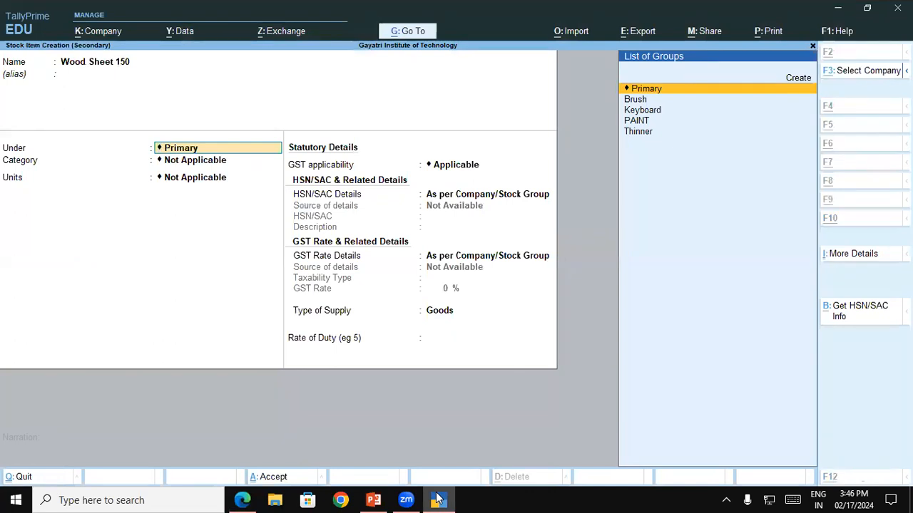
Step: Create a new stock group named Wood Sheet under Primary, without an alias and without adding item quantities
{"action": "key", "text": "alt+c"}
{"action": "type", "text": "Woo"}
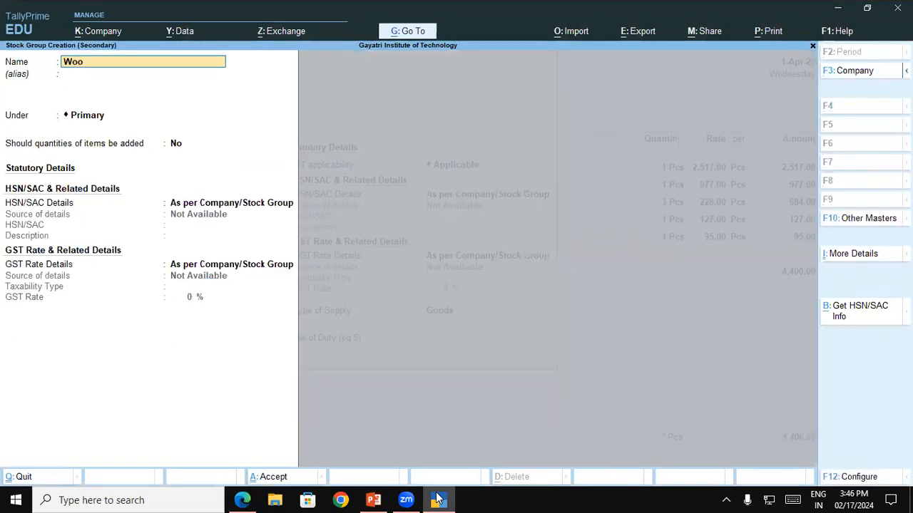
{"action": "type", "text": "d Sheet"}
{"action": "key", "text": "Return"}
{"action": "key", "text": "Return"}
{"action": "key", "text": "Return"}
{"action": "key", "text": "Return"}
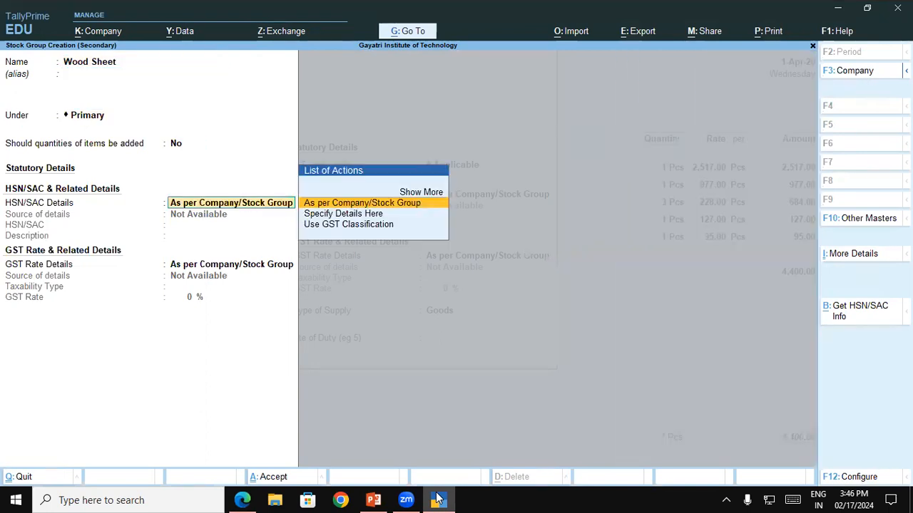
Step: Specify HSN/SAC 6805 for the Wood Sheet stock group, checking the code in the invoice PDF
{"action": "key", "text": "Down"}
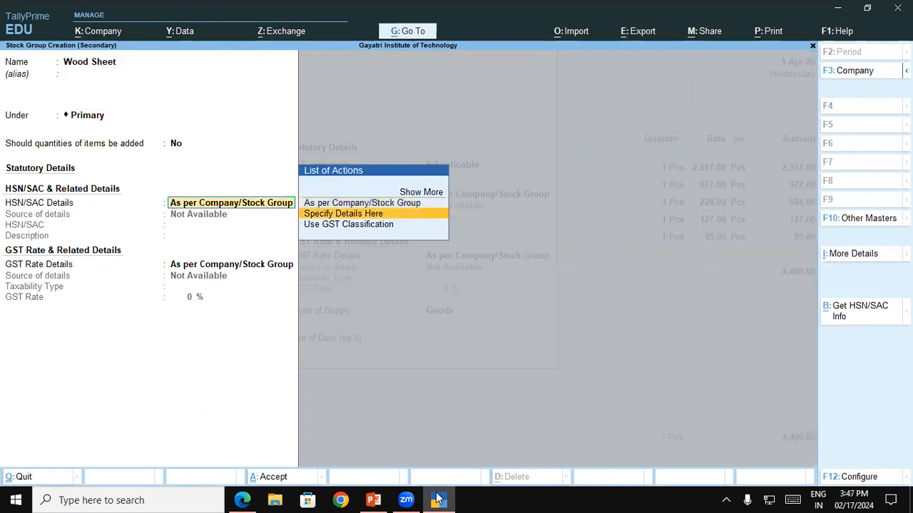
{"action": "key", "text": "Return"}
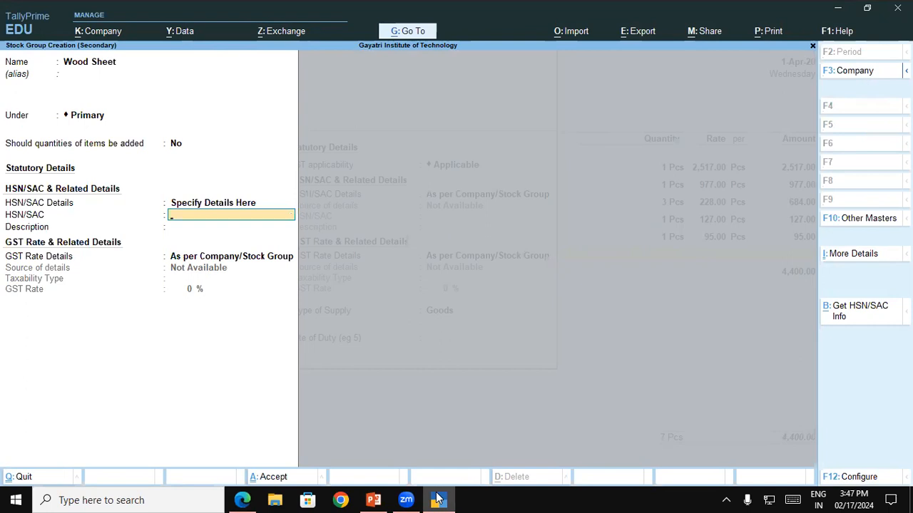
{"action": "left_click", "coordinate": [438, 500]}
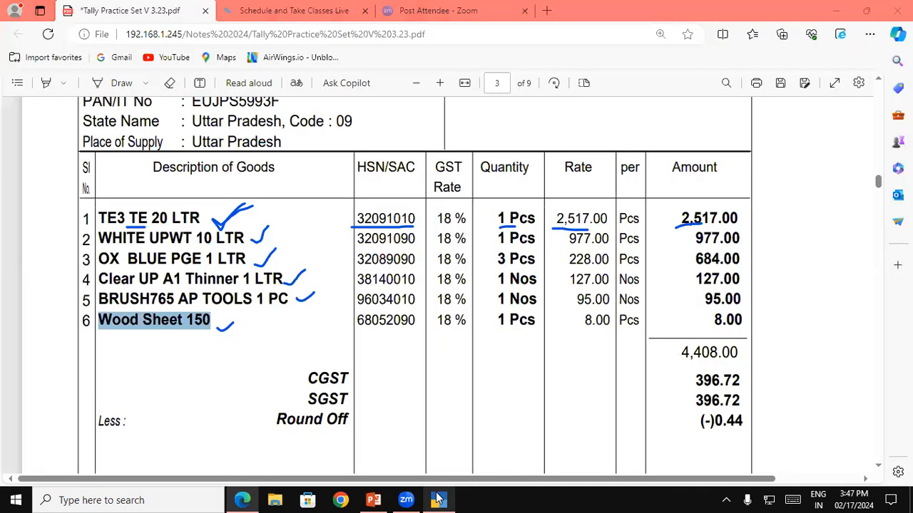
{"action": "left_click", "coordinate": [438, 499]}
{"action": "left_click", "coordinate": [438, 499]}
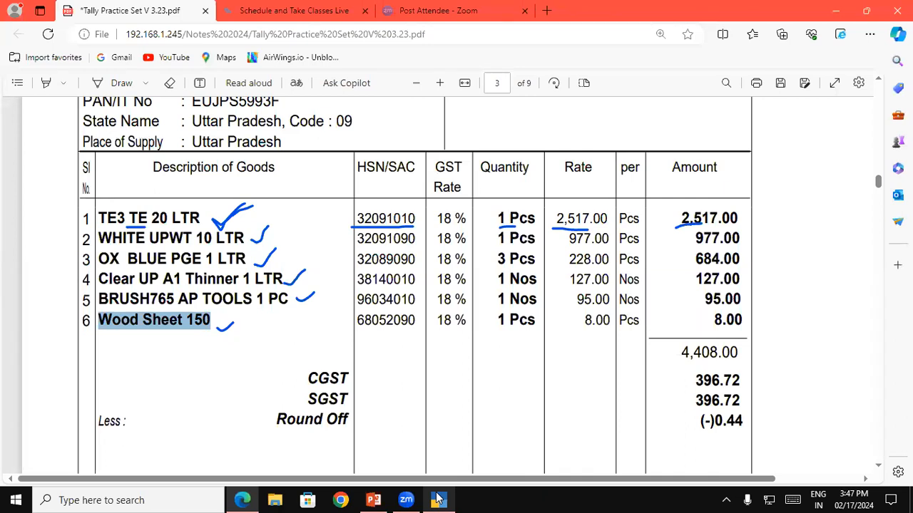
{"action": "left_click", "coordinate": [438, 500]}
{"action": "type", "text": "6808"}
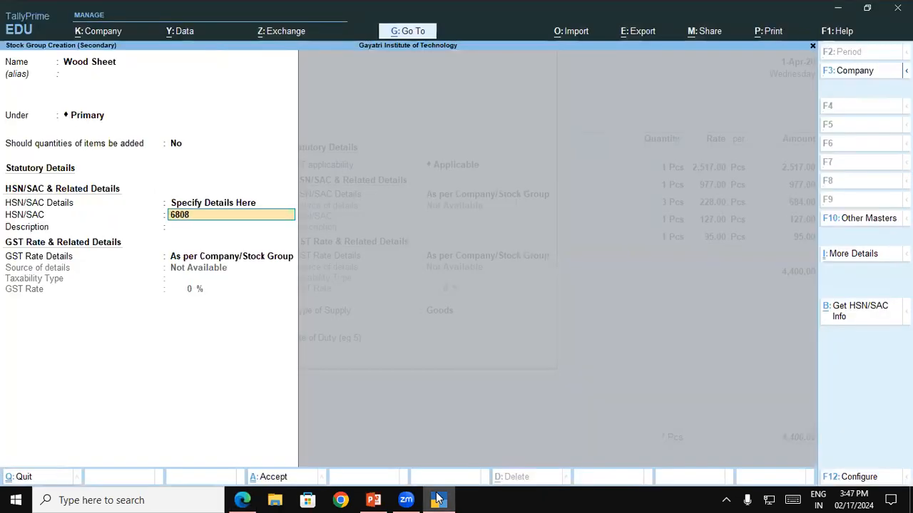
{"action": "key", "text": "BackSpace"}
{"action": "type", "text": "5"}
Step: Specify GST rate details for the Wood Sheet stock group as Taxable at 18% and save the group
{"action": "key", "text": "Return"}
{"action": "key", "text": "Return"}
{"action": "key", "text": "Down"}
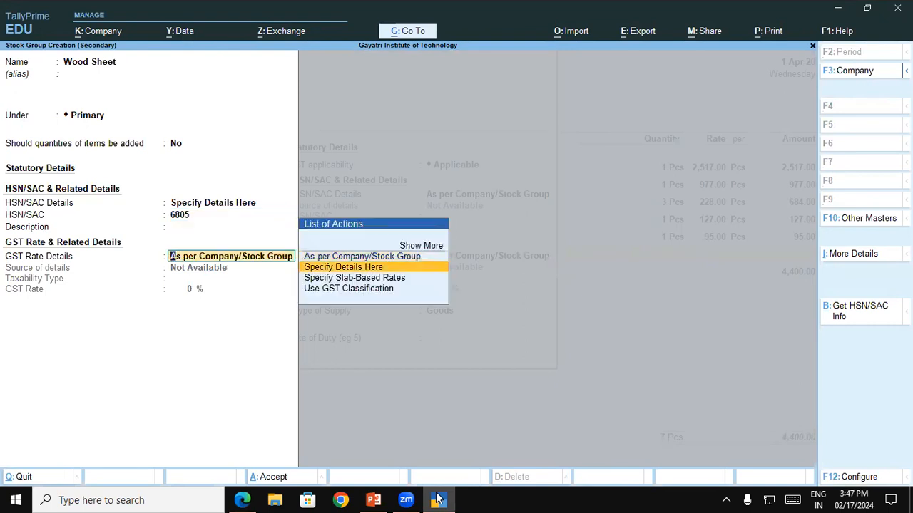
{"action": "key", "text": "Return"}
{"action": "key", "text": "Return"}
{"action": "type", "text": "18"}
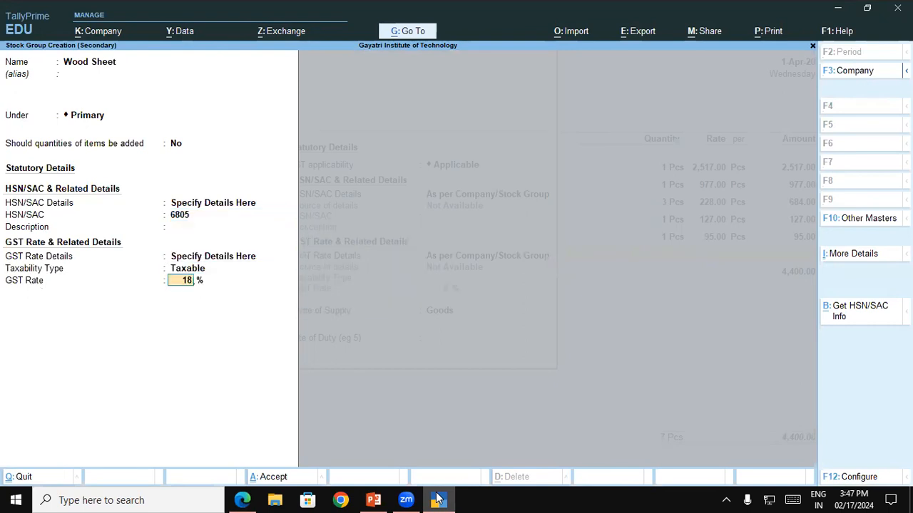
Step: Leave the category of Wood Sheet 150 as Not Applicable, set its units to Pcs, and save the stock item
{"action": "key", "text": "Return"}
{"action": "key", "text": "Return"}
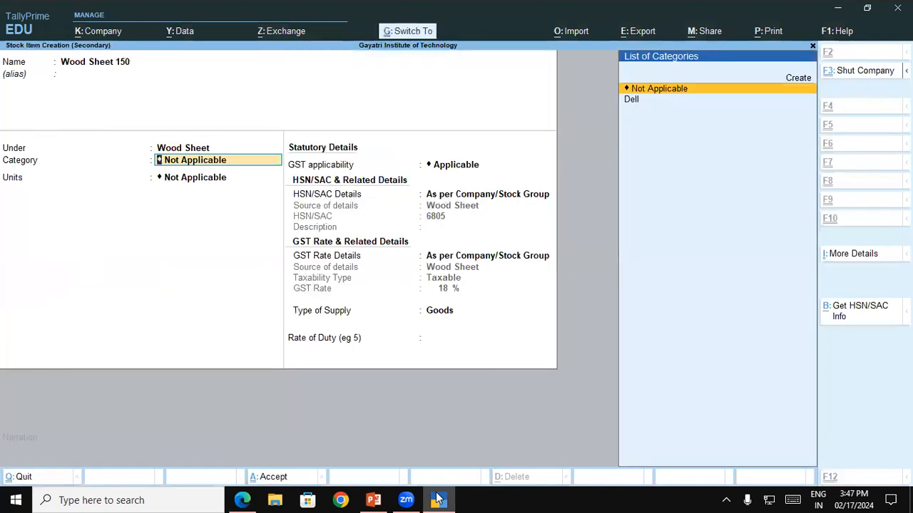
{"action": "key", "text": "Return"}
{"action": "key", "text": "Down"}
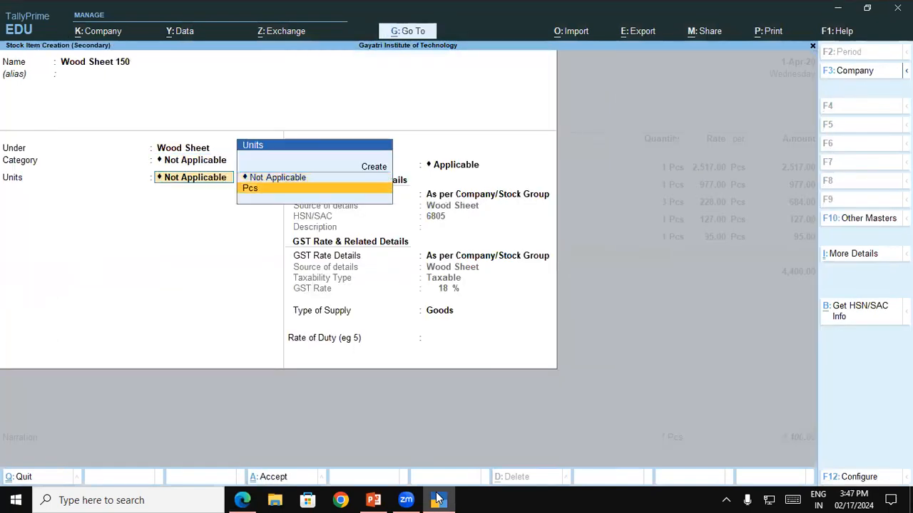
{"action": "key", "text": "Return"}
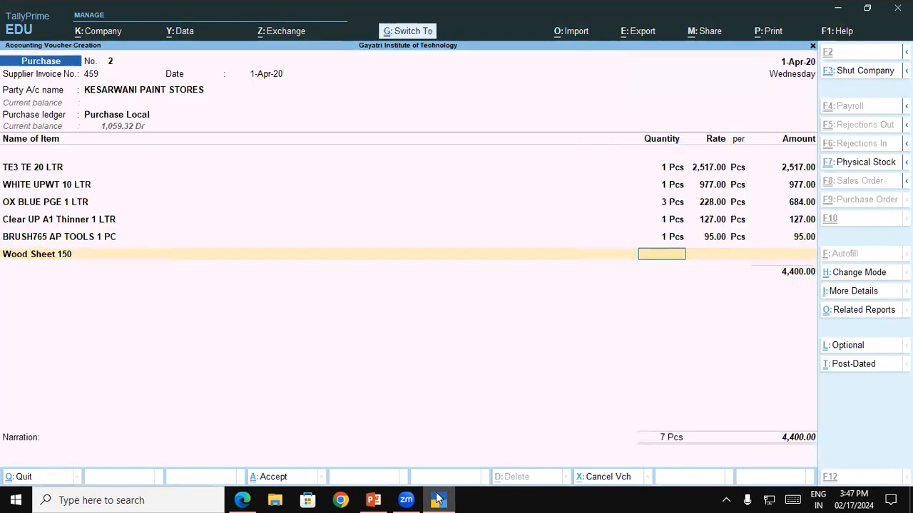
{"action": "key", "text": "ctrl+a"}
Step: Enter quantity 1 Pcs and rate 8.00 for Wood Sheet 150, checking the rate in the invoice PDF, and finish the item list
{"action": "type", "text": "1"}
{"action": "key", "text": "Return"}
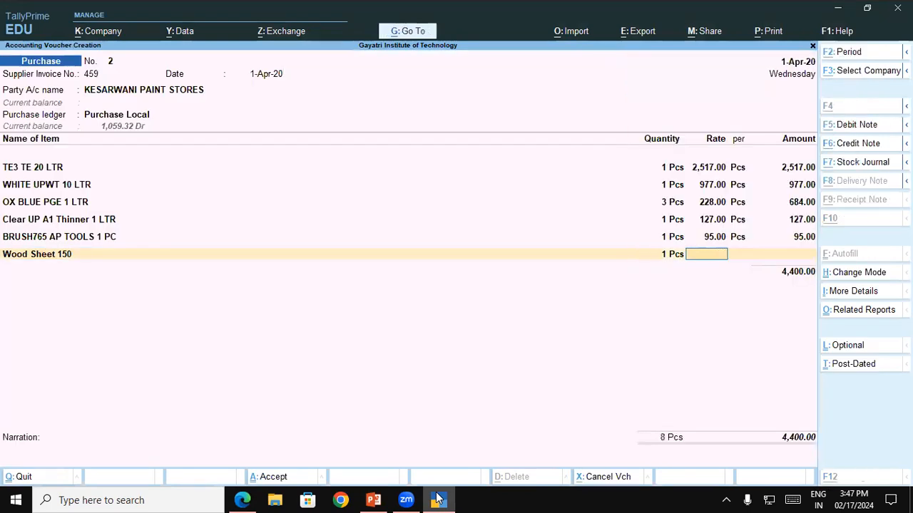
{"action": "left_click", "coordinate": [437, 499]}
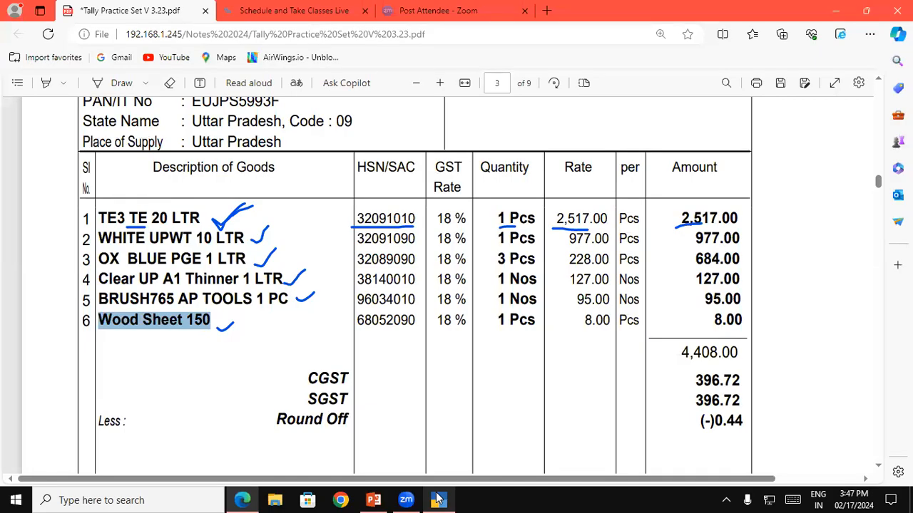
{"action": "left_click", "coordinate": [437, 499]}
{"action": "type", "text": "8"}
{"action": "key", "text": "Return"}
{"action": "key", "text": "Return"}
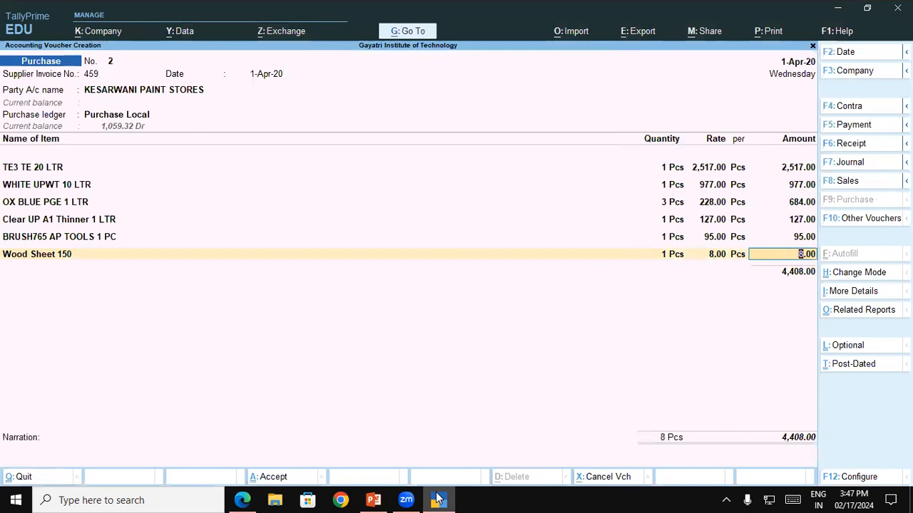
{"action": "key", "text": "Return"}
{"action": "key", "text": "Return"}
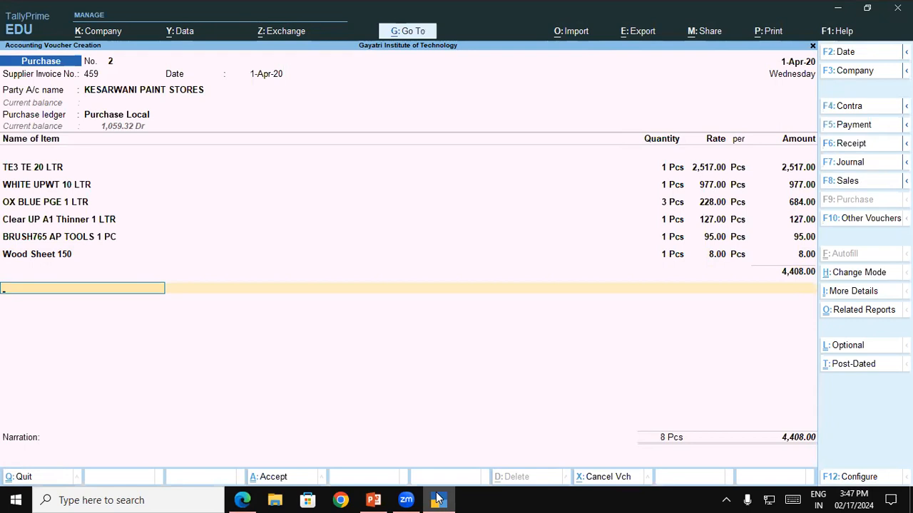
Step: Add the Central Tax and State Tax ledgers below the items in the purchase voucher
{"action": "type", "text": "Ce"}
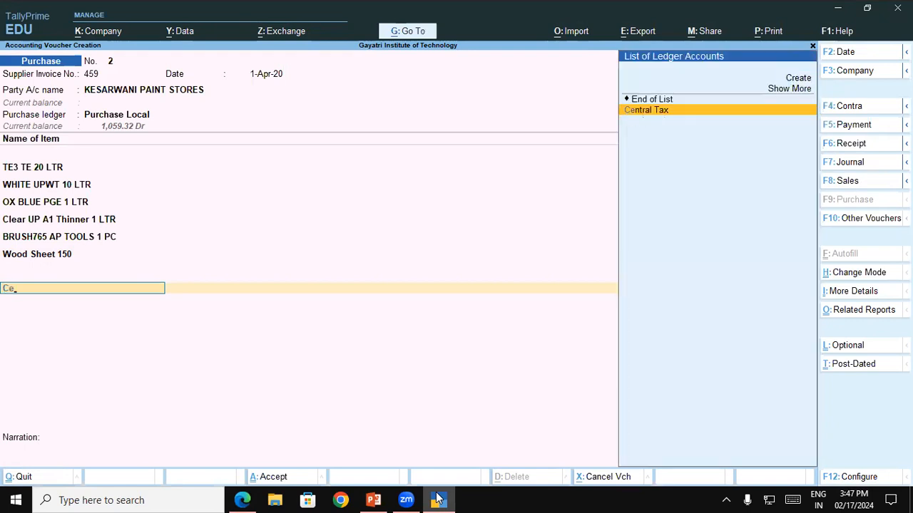
{"action": "key", "text": "Return"}
{"action": "key", "text": "Return"}
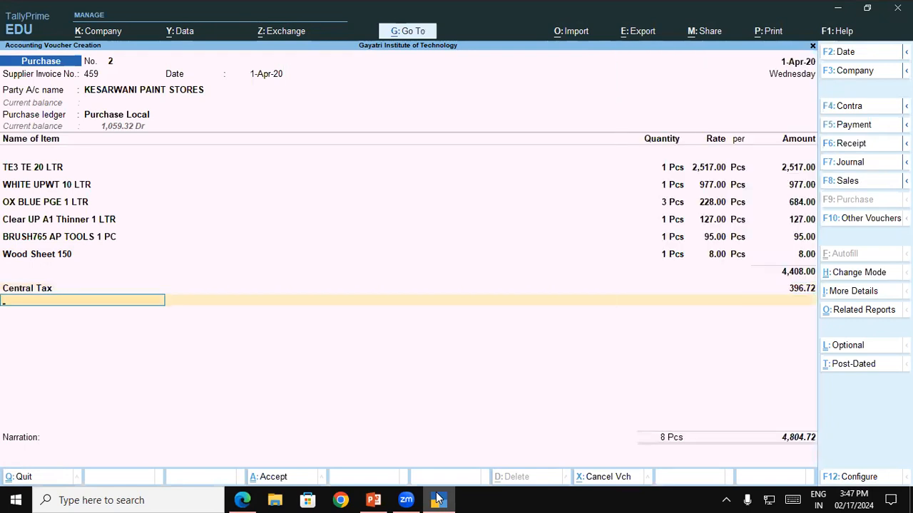
{"action": "type", "text": "St"}
{"action": "key", "text": "Return"}
{"action": "key", "text": "Return"}
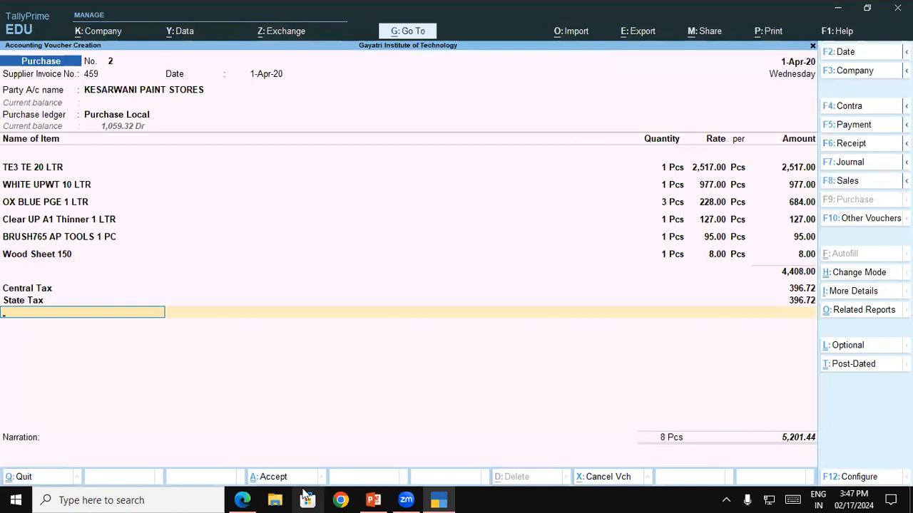
Step: Check the invoice's round-off and total in the PDF, and start a new ledger named Round Off without an alias
{"action": "left_click", "coordinate": [243, 500]}
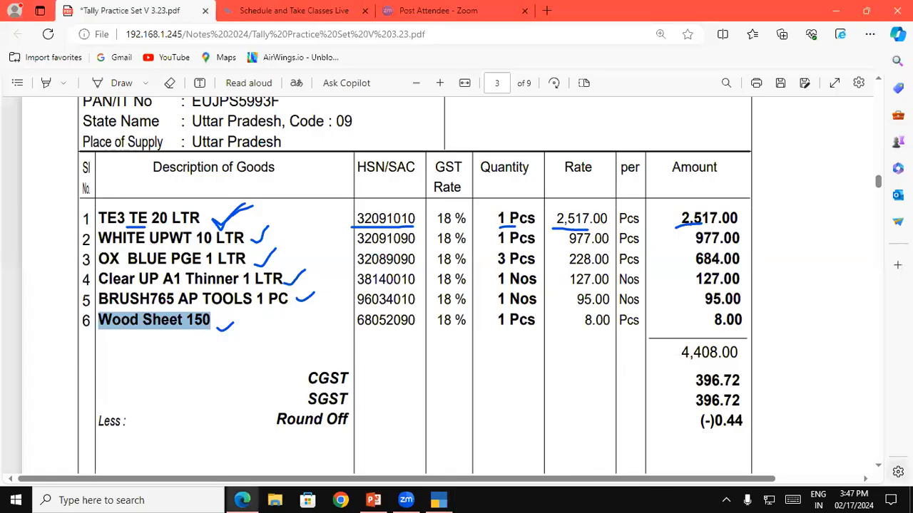
{"action": "left_click", "coordinate": [878, 465]}
{"action": "scroll", "coordinate": [882, 470], "scroll_direction": "down", "scroll_amount": 3}
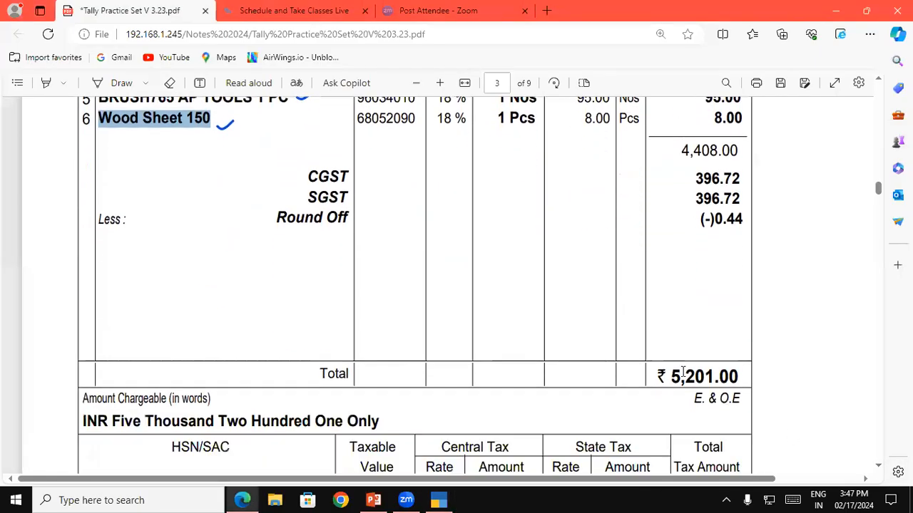
{"action": "left_click_drag", "start_coordinate": [670, 375], "coordinate": [729, 379]}
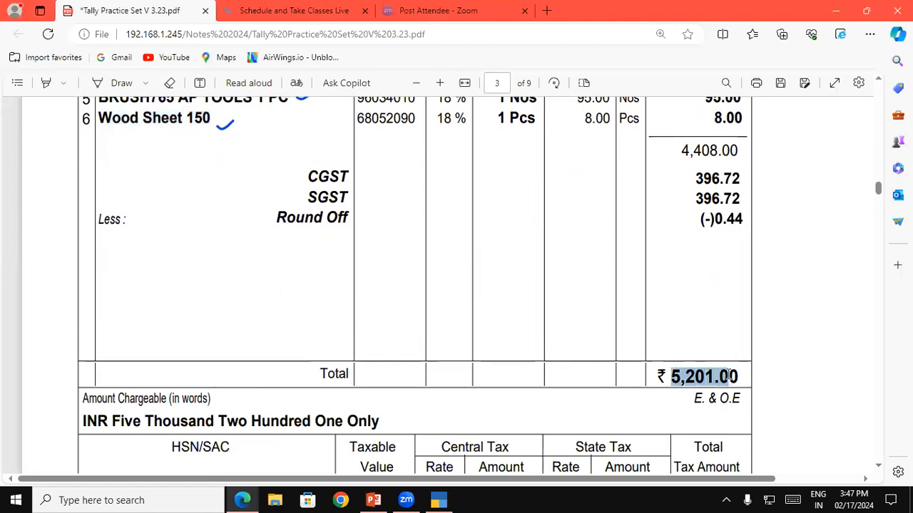
{"action": "key", "text": "alt+Tab"}
{"action": "key", "text": "alt+c"}
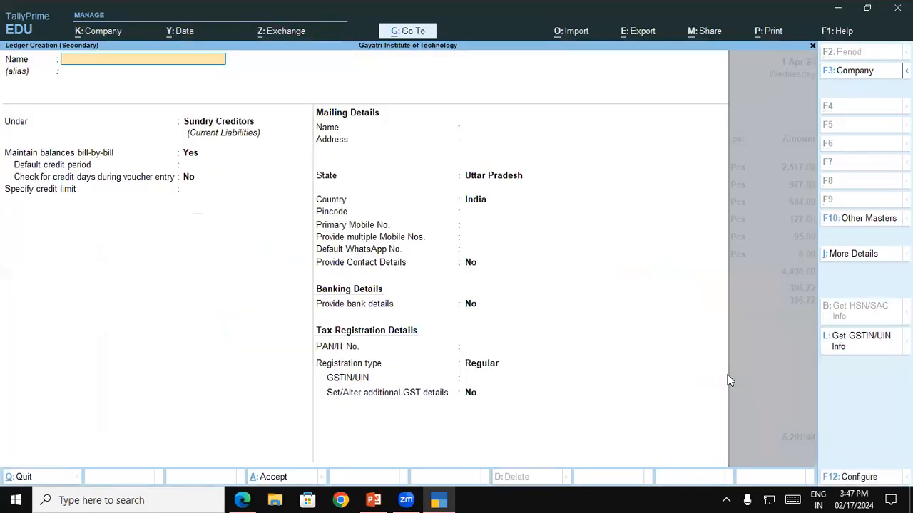
{"action": "type", "text": "Round Off"}
{"action": "key", "text": "Return"}
Step: Place the Round Off ledger under the Indirect Expenses group
{"action": "type", "text": "In"}
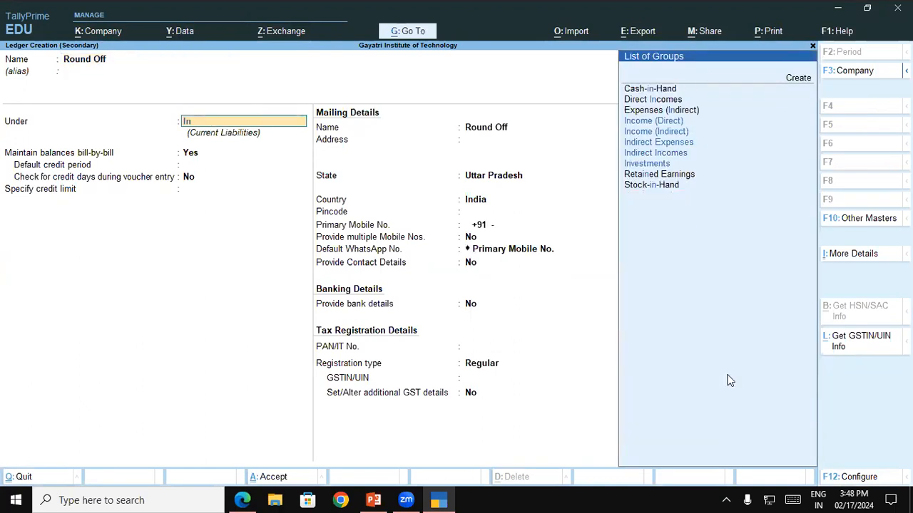
{"action": "key", "text": "Down"}
{"action": "key", "text": "Down"}
Step: Make Round Off an Invoice Rounding ledger with Normal Rounding and limit 1, save it, and apply it in the voucher
{"action": "key", "text": "Down"}
{"action": "key", "text": "Return"}
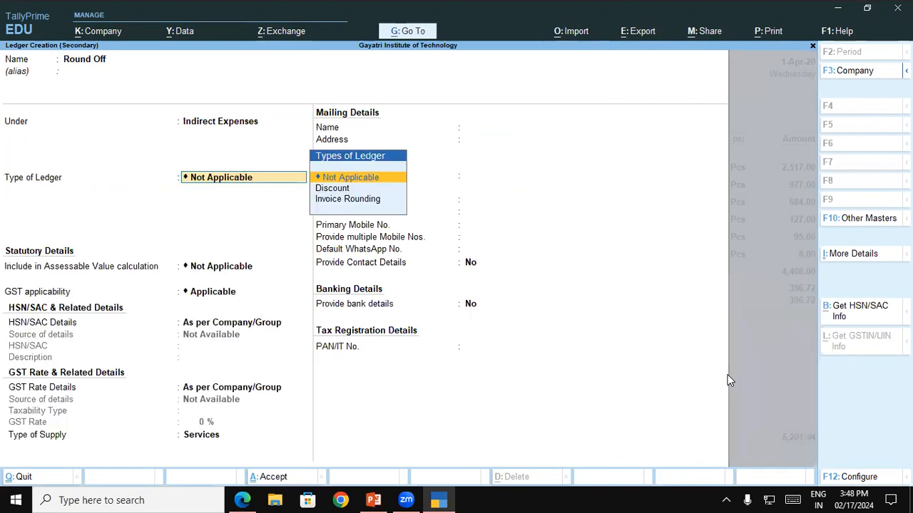
{"action": "key", "text": "Return"}
{"action": "key", "text": "BackSpace"}
{"action": "key", "text": "Down"}
{"action": "key", "text": "Down"}
{"action": "key", "text": "Return"}
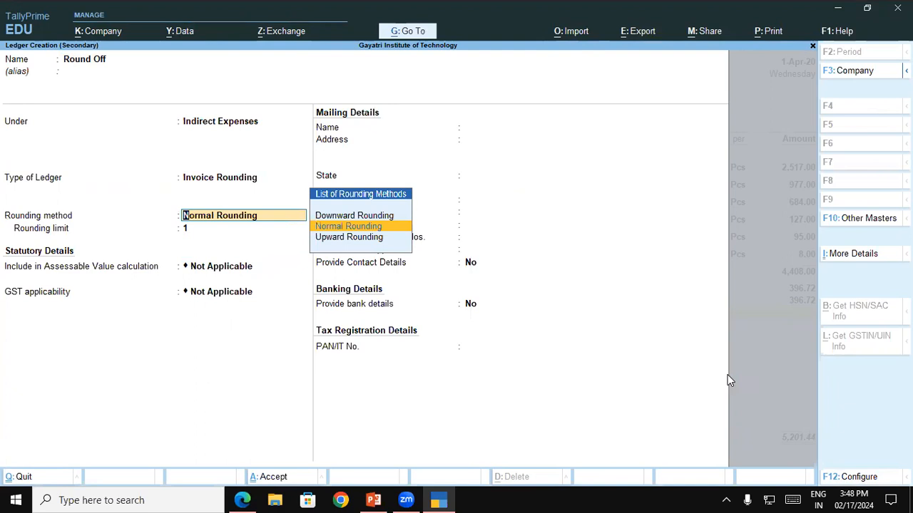
{"action": "key", "text": "Return"}
{"action": "key", "text": "Return"}
{"action": "key", "text": "ctrl"}
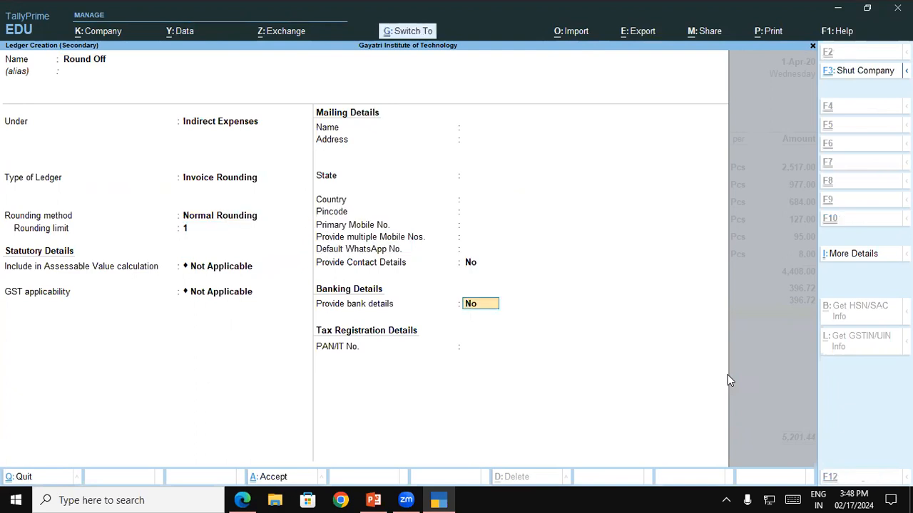
{"action": "key", "text": "ctrl+a"}
{"action": "key", "text": "Return"}
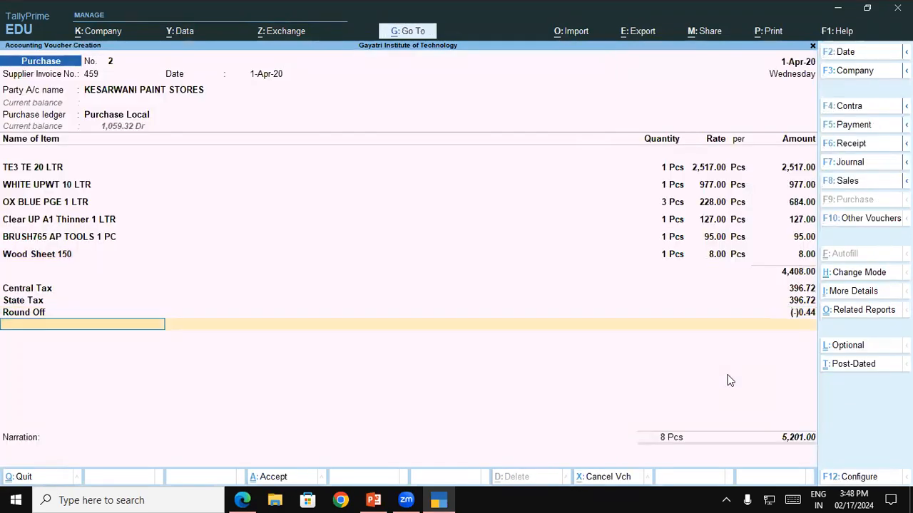
Step: Compare the voucher total with the invoice PDF, accept the bill as New Ref for 5,201.00, and save the voucher without narration
{"action": "key", "text": "alt+Tab"}
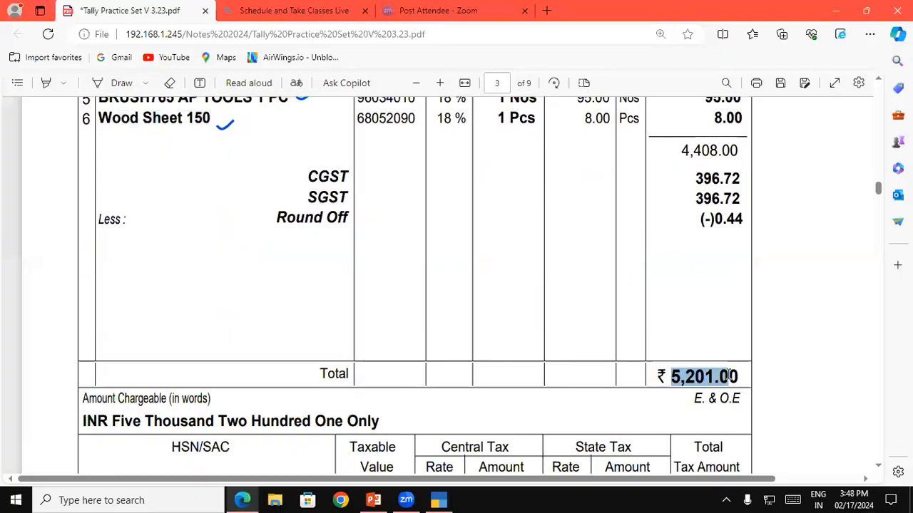
{"action": "key", "text": "alt+Tab"}
{"action": "key", "text": "Return"}
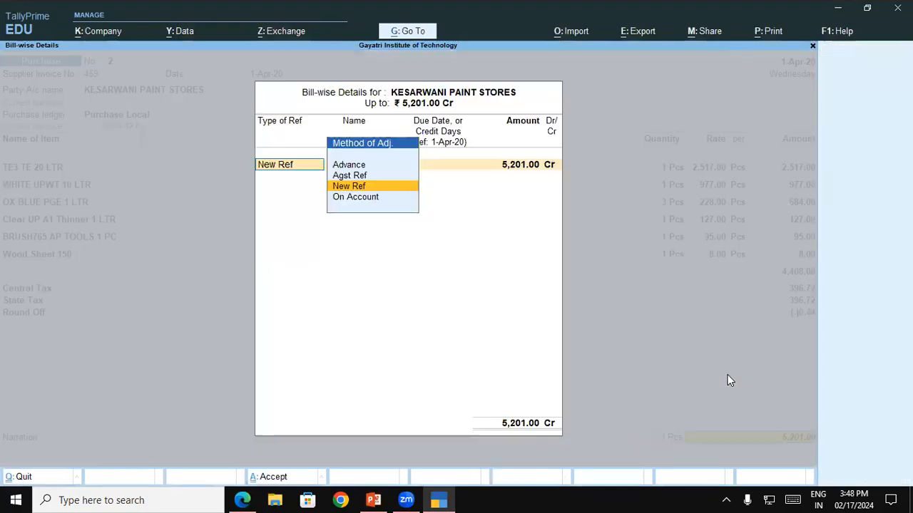
{"action": "key", "text": "Return"}
{"action": "key", "text": "Return"}
{"action": "key", "text": "Return"}
{"action": "key", "text": "Return"}
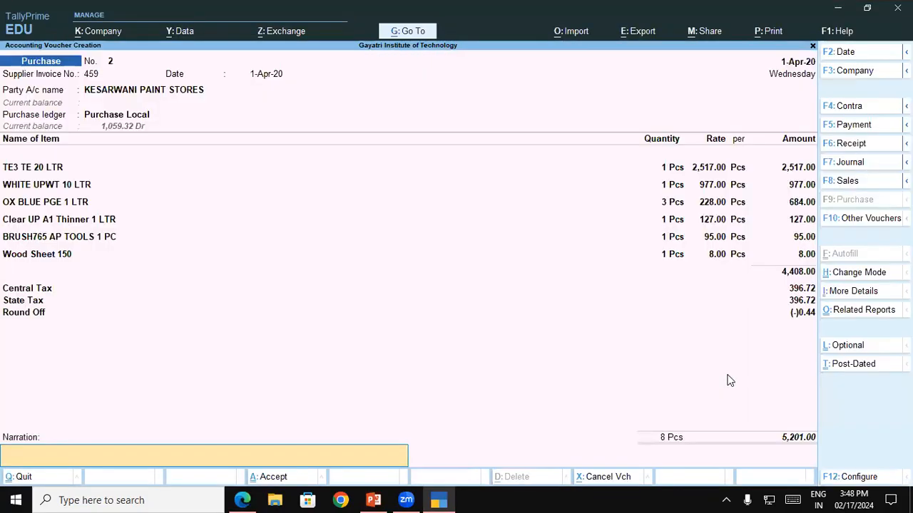
{"action": "key", "text": "Return"}
{"action": "key", "text": "Return"}
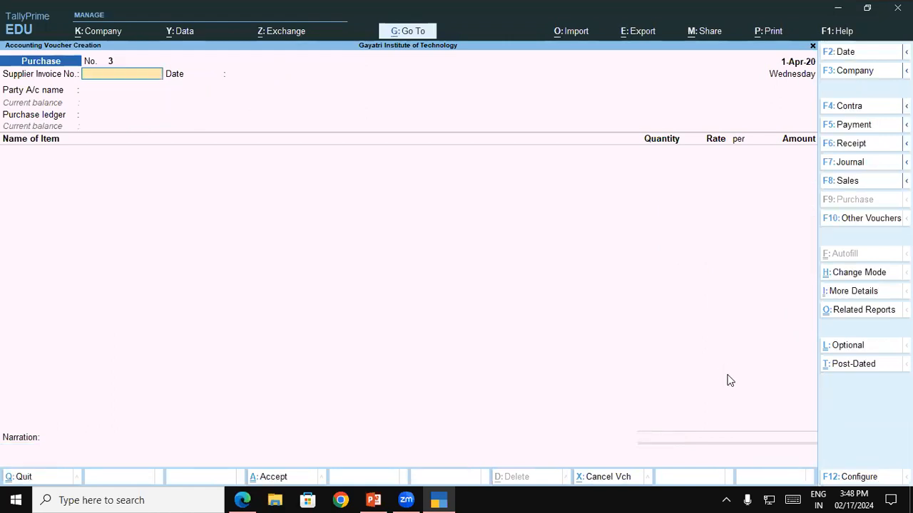
Step: Switch to the practice set PDF and mark the supplier and buyer details on the Jalan Distributors invoice with freehand brackets
{"action": "key", "text": "alt+Tab"}
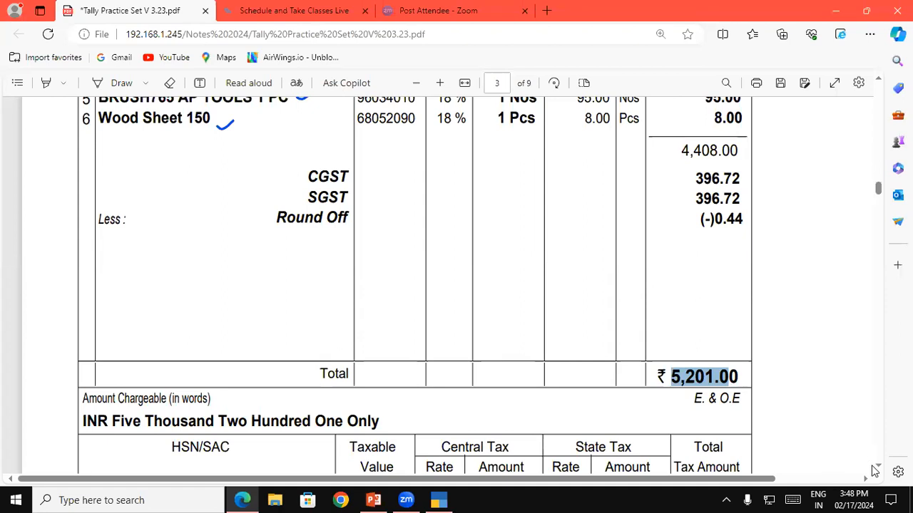
{"action": "scroll", "coordinate": [880, 470], "scroll_direction": "down", "scroll_amount": 10}
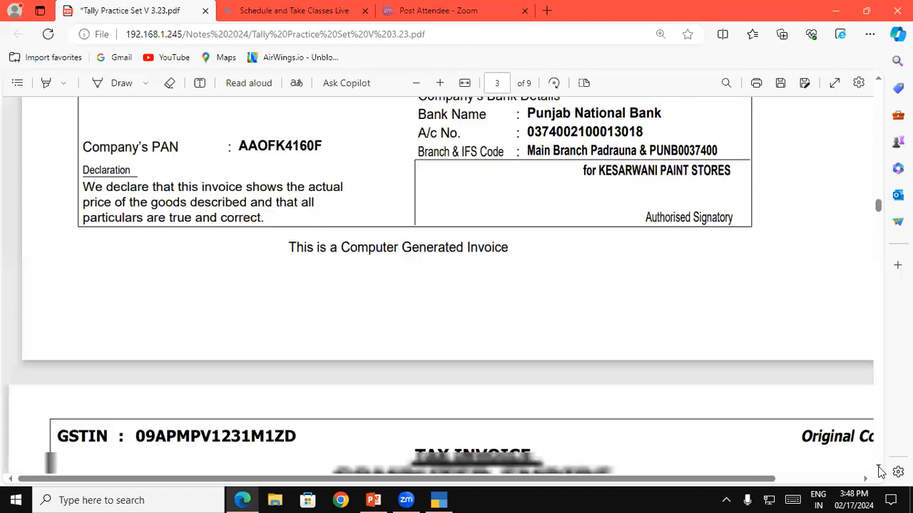
{"action": "scroll", "coordinate": [880, 470], "scroll_direction": "down", "scroll_amount": 5}
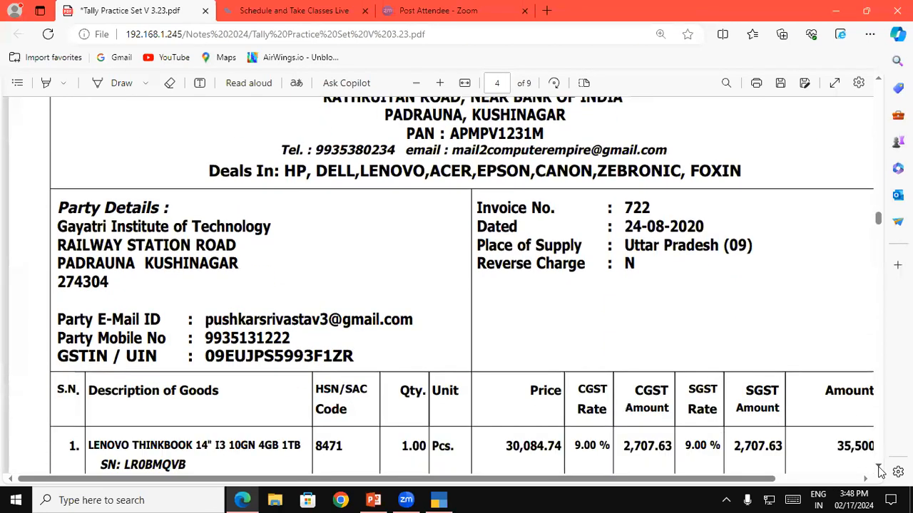
{"action": "scroll", "coordinate": [877, 84], "scroll_direction": "up", "scroll_amount": 2}
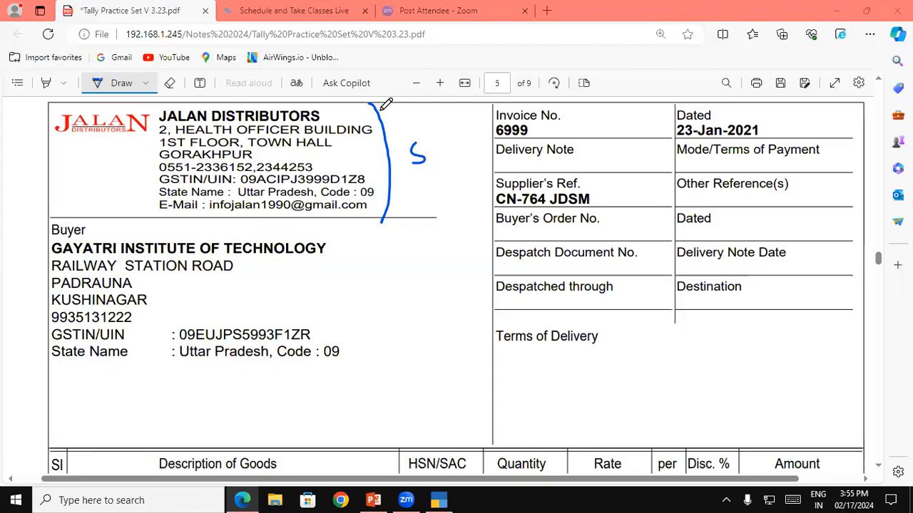
{"action": "left_click_drag", "start_coordinate": [387, 127], "coordinate": [385, 218]}
{"action": "mouse_move", "coordinate": [344, 240]}
{"action": "left_mouse_down"}
{"action": "mouse_move", "coordinate": [366, 264]}
{"action": "mouse_move", "coordinate": [352, 369]}
{"action": "left_mouse_up"}
{"action": "left_click_drag", "start_coordinate": [415, 281], "coordinate": [416, 304]}
Step: Underline the 8 PCS quantity and mark the serial numbers under the COMPAQ 18.5' LED monitor line with the pen
{"action": "scroll", "coordinate": [202, 392], "scroll_direction": "down", "scroll_amount": 4}
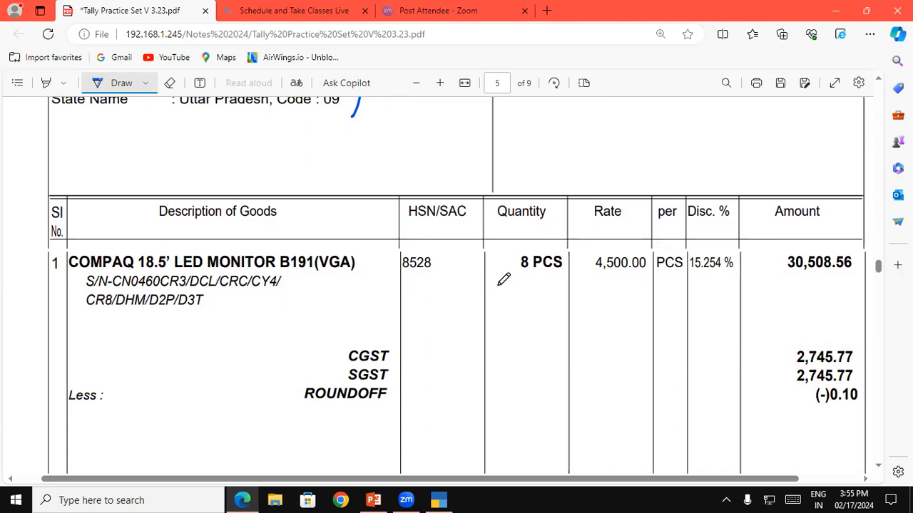
{"action": "left_click_drag", "start_coordinate": [514, 271], "coordinate": [563, 271]}
{"action": "left_click_drag", "start_coordinate": [114, 289], "coordinate": [212, 289]}
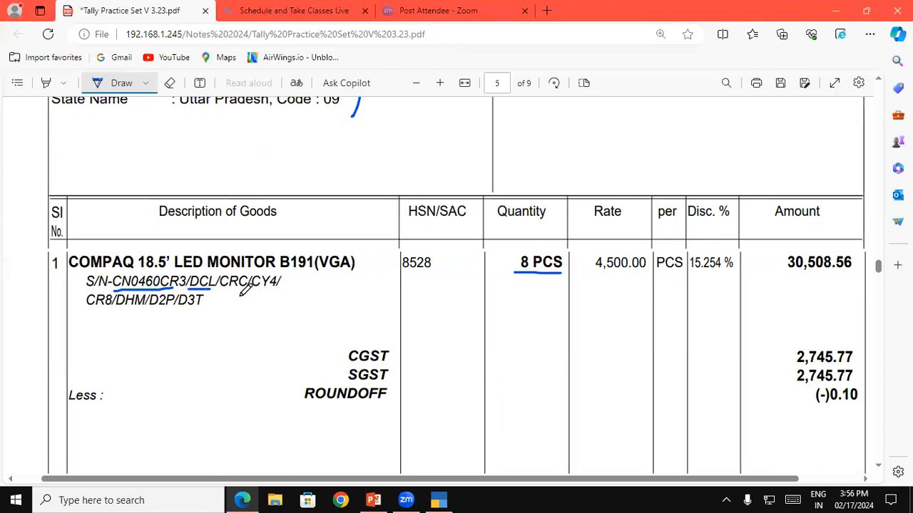
{"action": "left_click_drag", "start_coordinate": [218, 288], "coordinate": [238, 288]}
{"action": "mouse_move", "coordinate": [160, 268]}
{"action": "left_mouse_down"}
{"action": "mouse_move", "coordinate": [123, 266]}
{"action": "mouse_move", "coordinate": [114, 287]}
{"action": "left_mouse_up"}
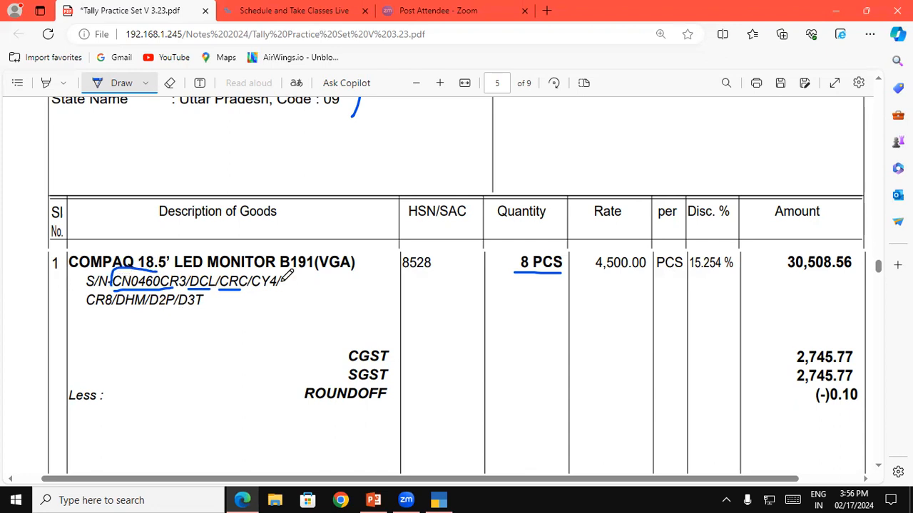
{"action": "left_click_drag", "start_coordinate": [280, 312], "coordinate": [258, 314]}
{"action": "left_click_drag", "start_coordinate": [277, 273], "coordinate": [283, 273]}
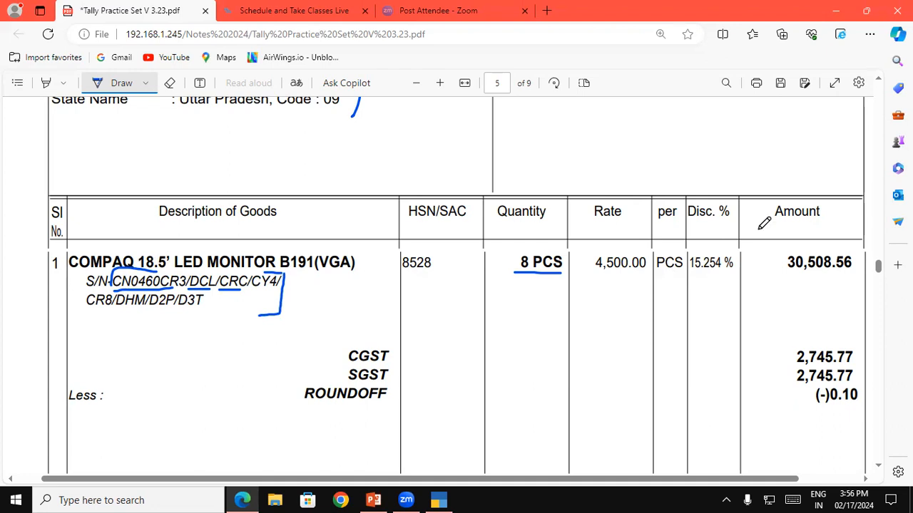
Step: Return to the header of the Jalan Distributors invoice and circle invoice number 6999 with the pen
{"action": "left_click", "coordinate": [881, 81]}
{"action": "scroll", "coordinate": [881, 83], "scroll_direction": "up", "scroll_amount": 5}
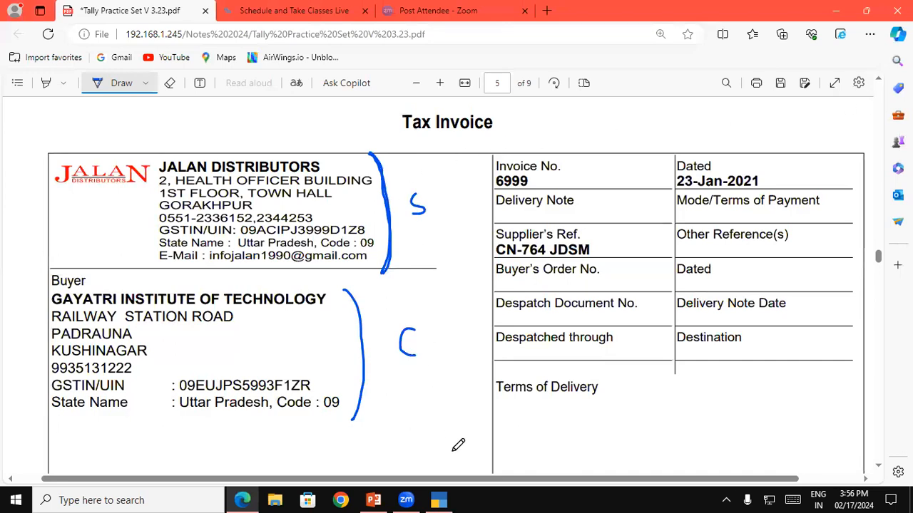
{"action": "left_click", "coordinate": [438, 500]}
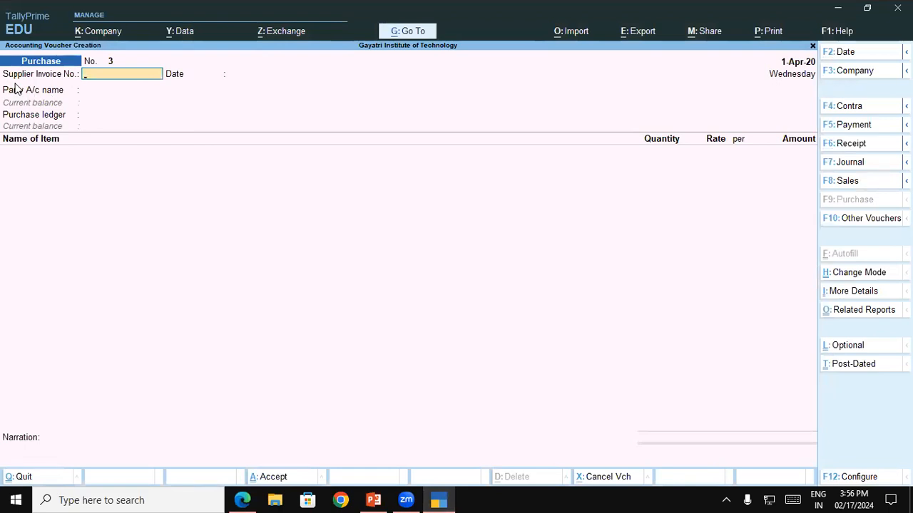
{"action": "left_click", "coordinate": [253, 497]}
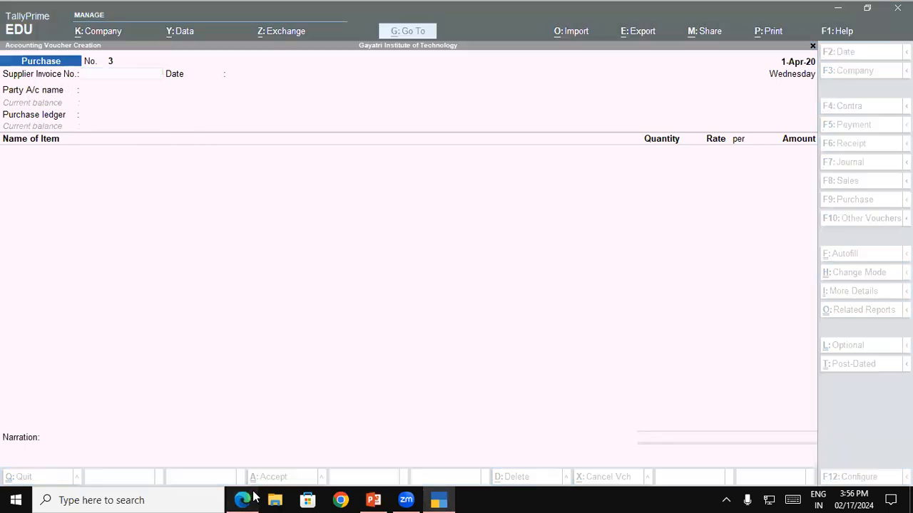
{"action": "mouse_move", "coordinate": [537, 163]}
{"action": "left_mouse_down"}
{"action": "mouse_move", "coordinate": [491, 163]}
{"action": "mouse_move", "coordinate": [505, 194]}
{"action": "mouse_move", "coordinate": [546, 182]}
{"action": "mouse_move", "coordinate": [542, 169]}
{"action": "left_mouse_up"}
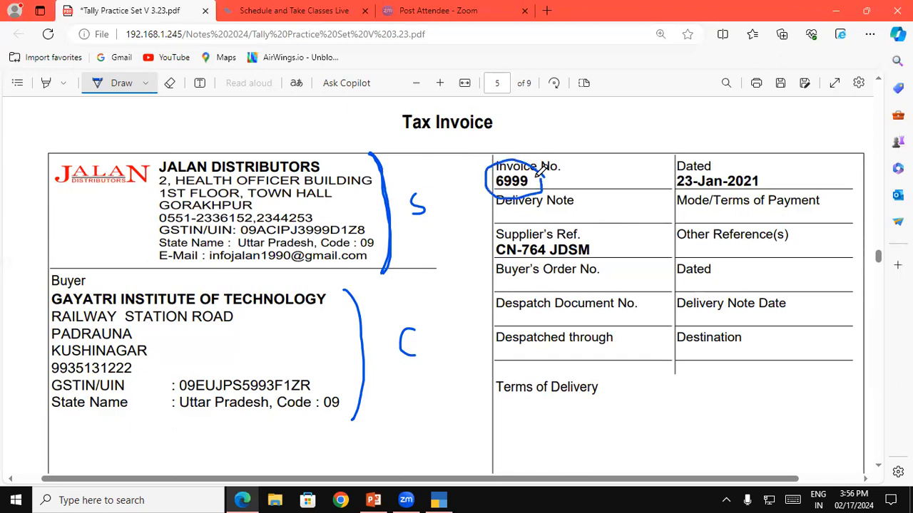
Step: Switch to TallyPrime and enter supplier invoice number 6999 in the purchase voucher, keeping the date 1-Apr-20
{"action": "key", "text": "alt+Tab"}
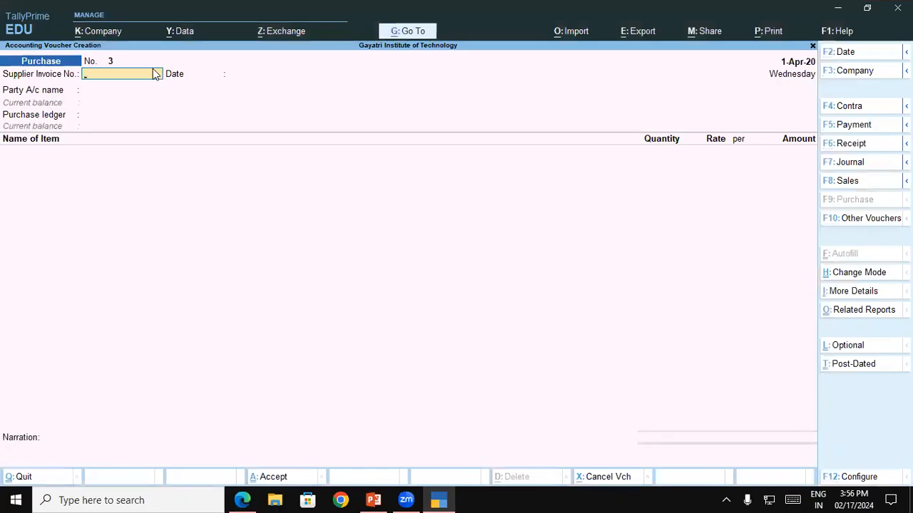
{"action": "type", "text": "6999"}
{"action": "key", "text": "Return"}
{"action": "key", "text": "Return"}
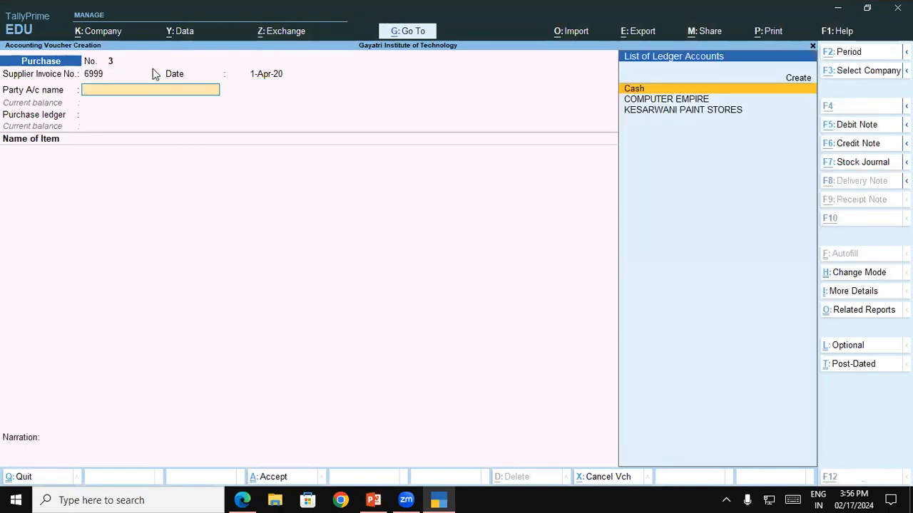
Step: Start a new party ledger from the voucher and name it JALAN DISTRIBUTORS, copying the supplier name from the invoice PDF
{"action": "key", "text": "alt+c"}
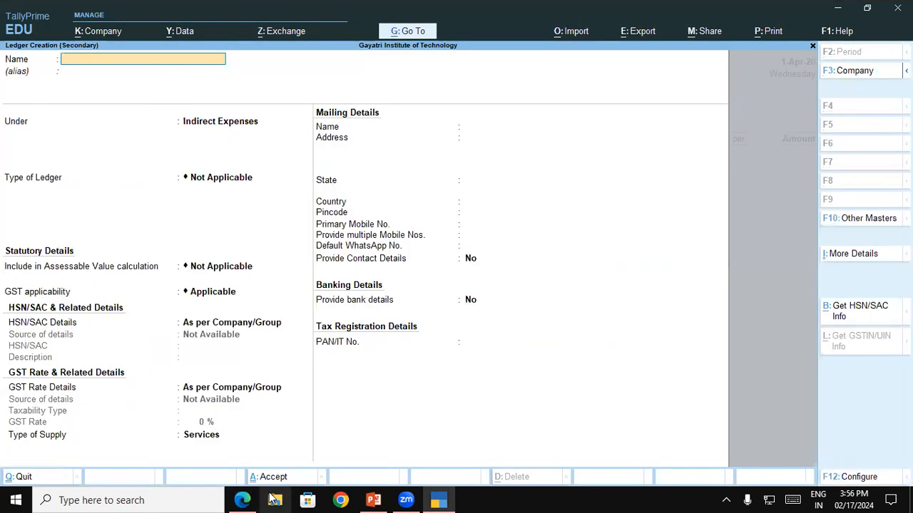
{"action": "left_click", "coordinate": [243, 500]}
{"action": "left_click", "coordinate": [112, 85]}
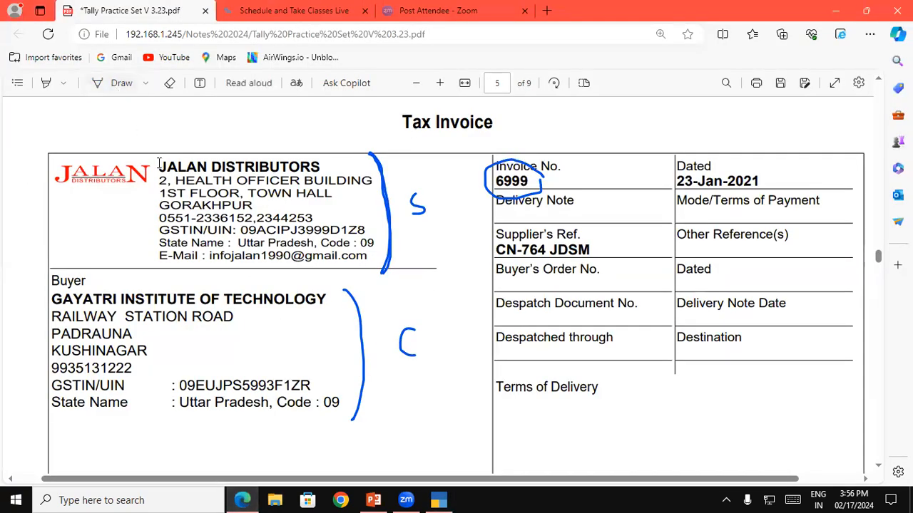
{"action": "left_click_drag", "start_coordinate": [159, 166], "coordinate": [318, 161]}
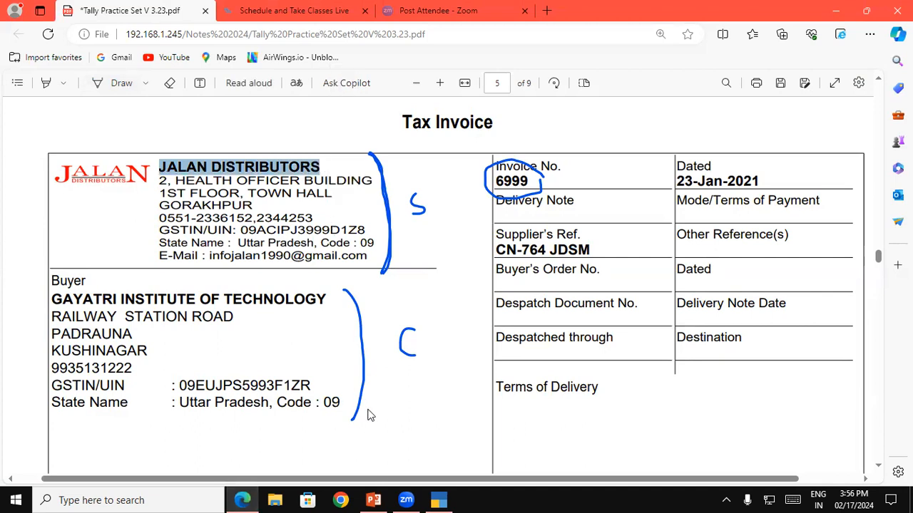
{"action": "left_click", "coordinate": [439, 500]}
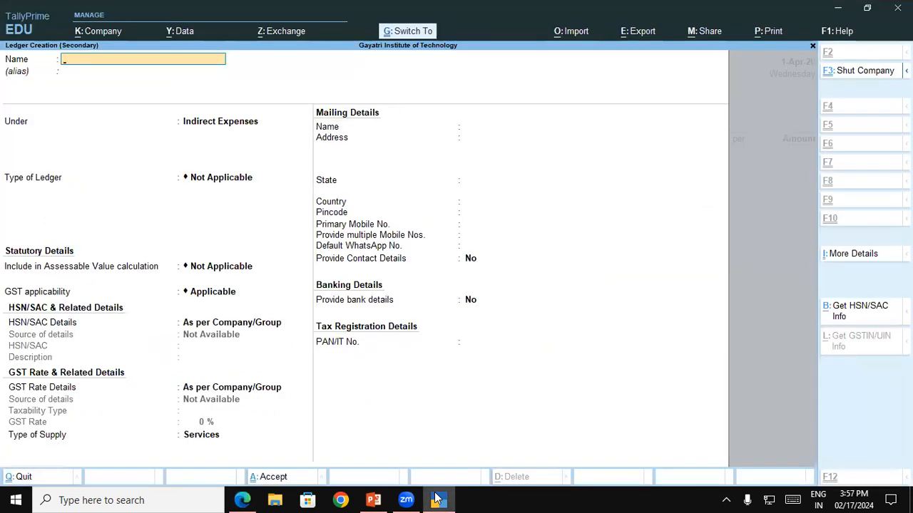
{"action": "key", "text": "ctrl+alt+v"}
{"action": "key", "text": "Return"}
{"action": "key", "text": "Return"}
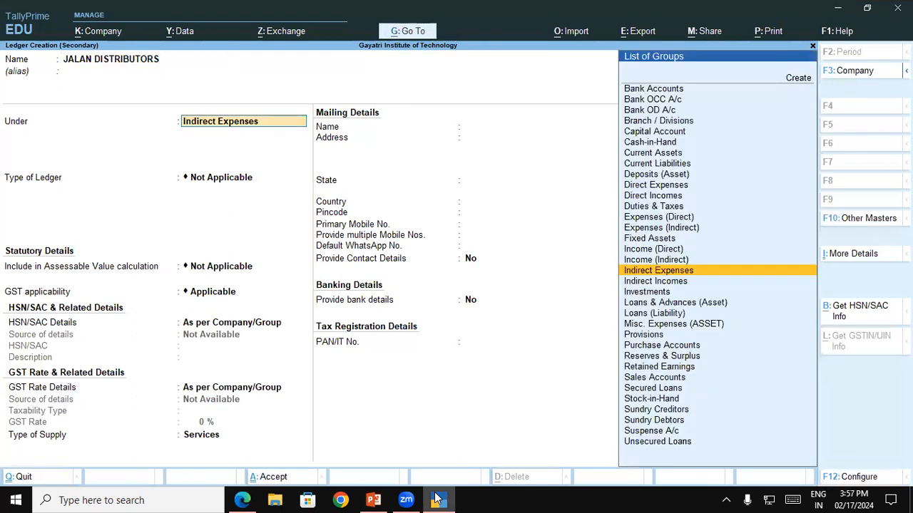
Step: Place the ledger under Sundry Creditors, keep bill-by-bill balances on, and keep JALAN DISTRIBUTORS as the mailing name
{"action": "type", "text": "Sundry Creditors"}
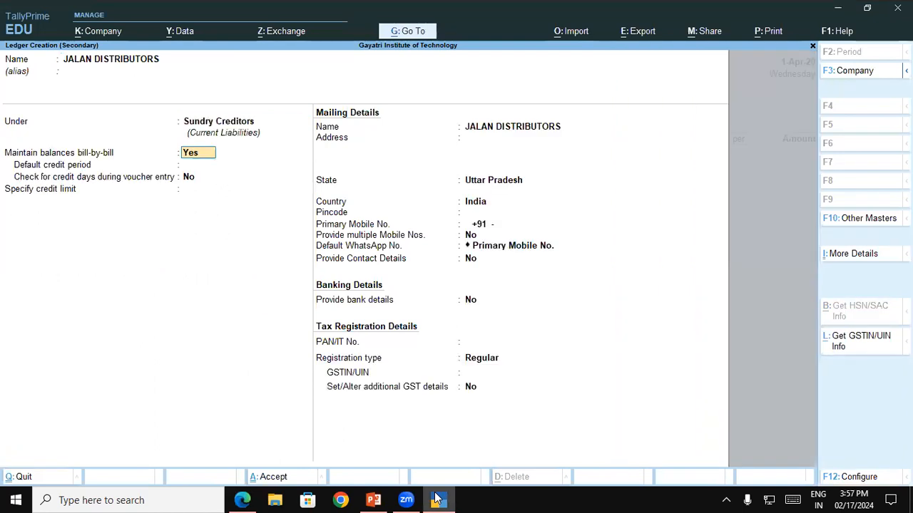
{"action": "key", "text": "Return"}
{"action": "key", "text": "Return"}
{"action": "key", "text": "Return"}
{"action": "key", "text": "Return"}
{"action": "key", "text": "Return"}
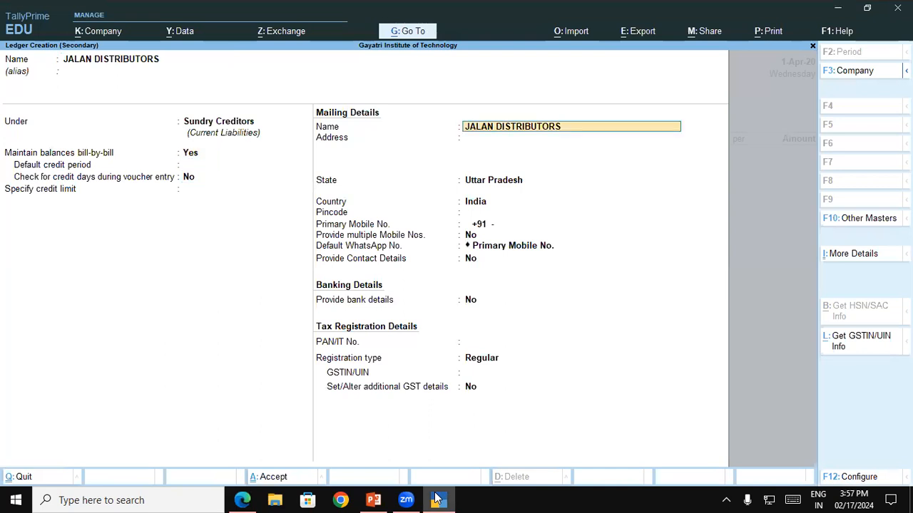
{"action": "key", "text": "Return"}
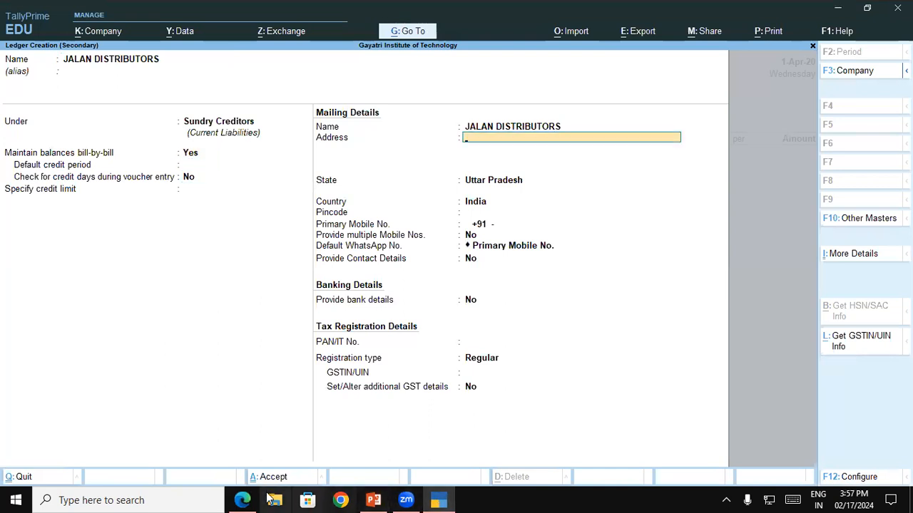
Step: Fill the first line of the ledger's mailing address with the supplier's building line copied from the invoice PDF
{"action": "left_click", "coordinate": [242, 499]}
{"action": "mouse_move", "coordinate": [161, 182]}
{"action": "left_mouse_down"}
{"action": "mouse_move", "coordinate": [205, 171]}
{"action": "mouse_move", "coordinate": [203, 181]}
{"action": "mouse_move", "coordinate": [265, 182]}
{"action": "left_mouse_up"}
{"action": "left_click", "coordinate": [156, 185]}
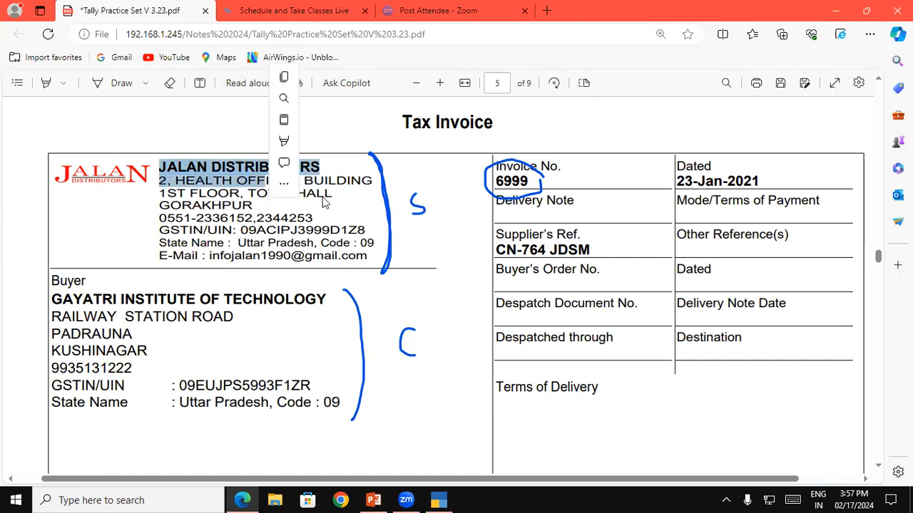
{"action": "left_click", "coordinate": [320, 183]}
{"action": "left_click", "coordinate": [417, 171]}
{"action": "mouse_move", "coordinate": [379, 180]}
{"action": "left_mouse_down"}
{"action": "mouse_move", "coordinate": [153, 177]}
{"action": "mouse_move", "coordinate": [166, 184]}
{"action": "left_mouse_up"}
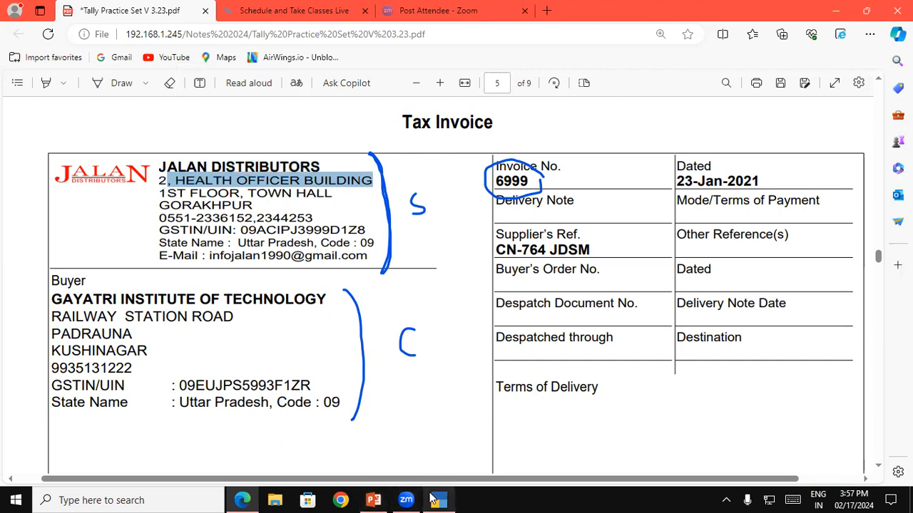
{"action": "left_click", "coordinate": [433, 499]}
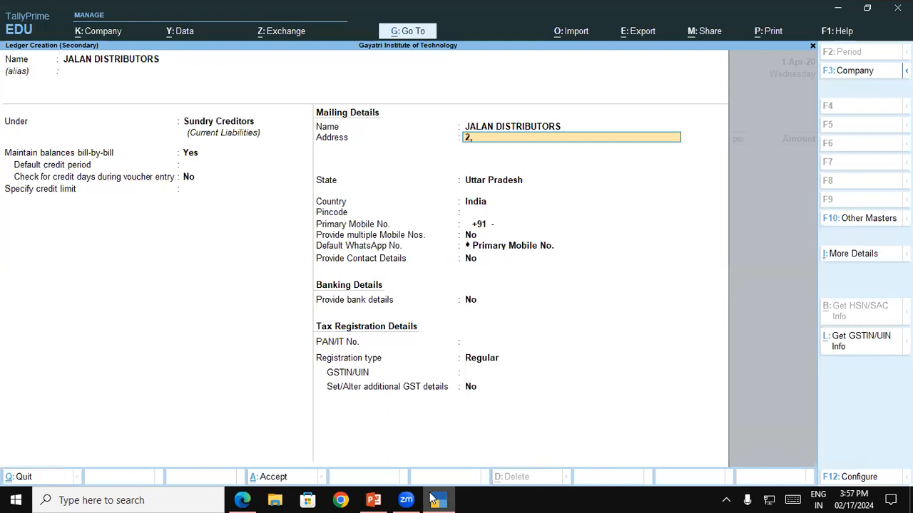
{"action": "key", "text": "ctrl+alt+v"}
{"action": "key", "text": "Return"}
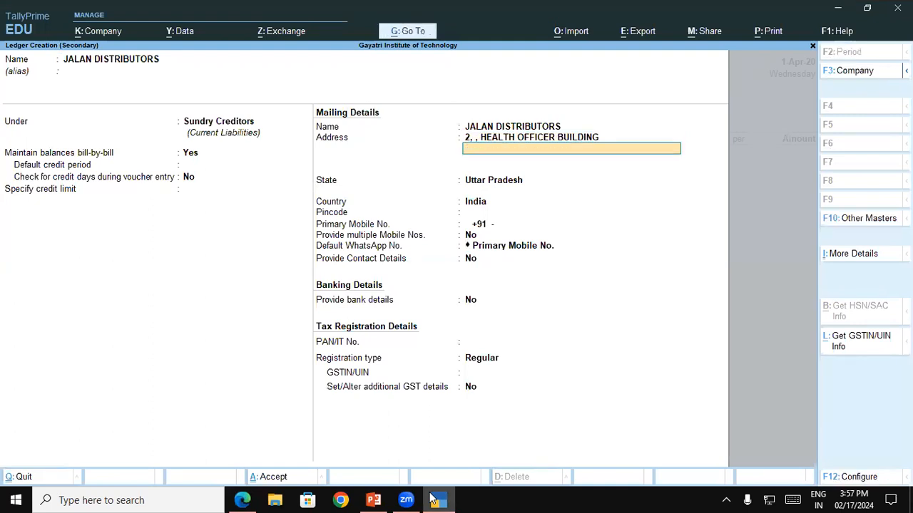
Step: Fill the second line of the mailing address with the floor and locality copied from the invoice PDF
{"action": "left_click", "coordinate": [431, 499]}
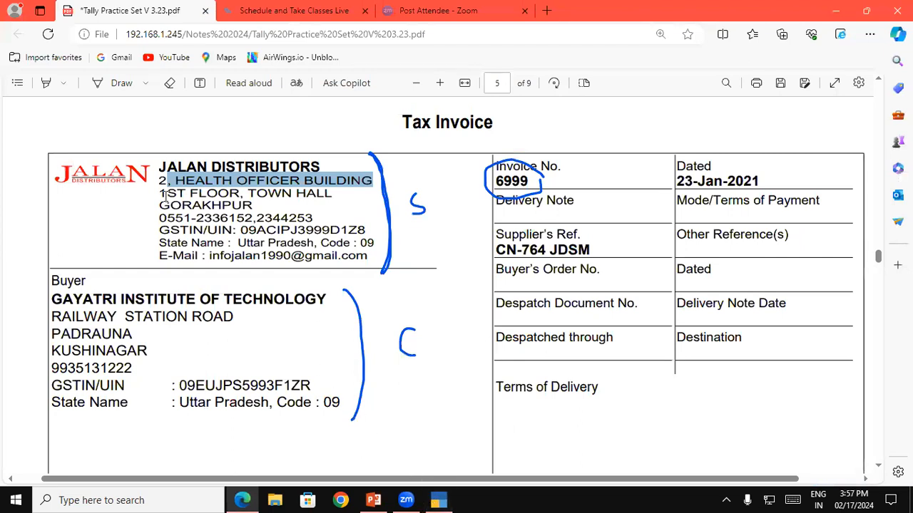
{"action": "left_click_drag", "start_coordinate": [160, 193], "coordinate": [164, 200]}
{"action": "left_click", "coordinate": [327, 200]}
{"action": "left_click_drag", "start_coordinate": [334, 193], "coordinate": [164, 191]}
{"action": "key", "text": "ctrl+c"}
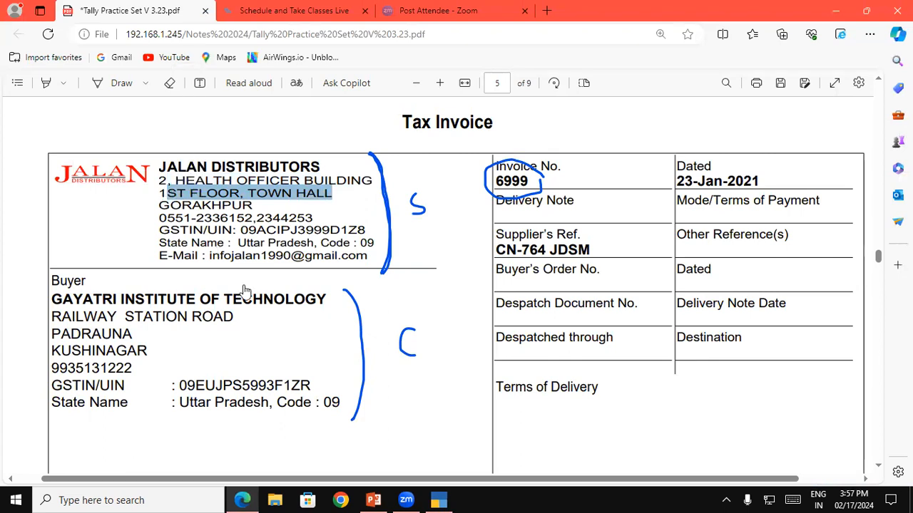
{"action": "left_click", "coordinate": [442, 499]}
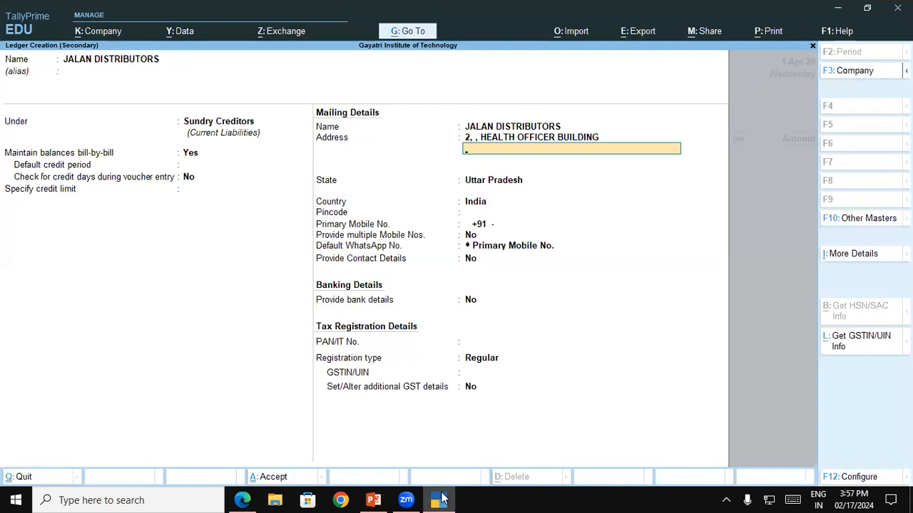
{"action": "type", "text": "1"}
{"action": "key", "text": "ctrl+v"}
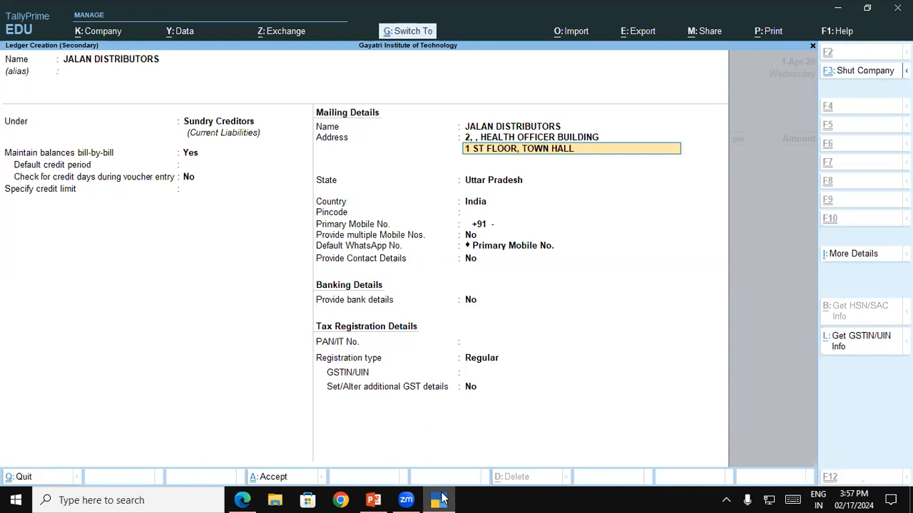
{"action": "key", "text": "Return"}
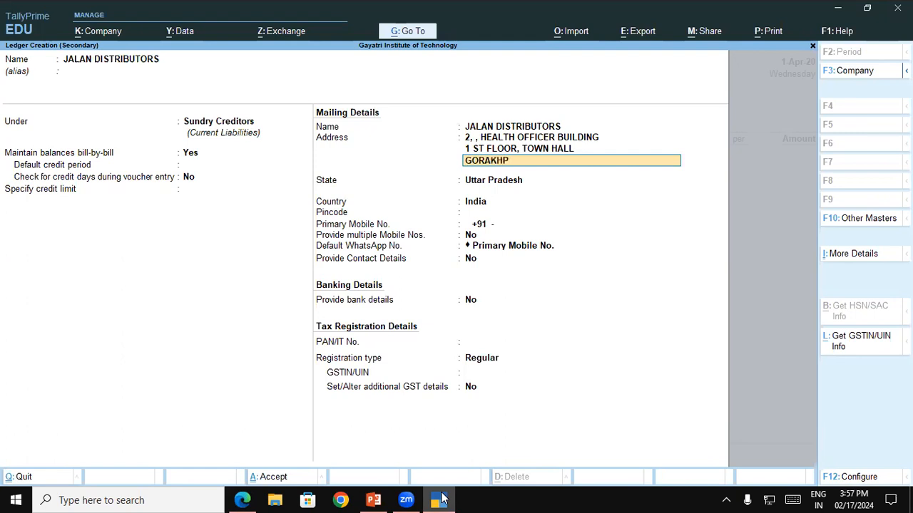
Step: Enter the supplier's city as the third address line, keep Uttar Pradesh as the state, and leave the pincode blank
{"action": "type", "text": "GORAKHPUR"}
{"action": "key", "text": "Return"}
{"action": "key", "text": "Return"}
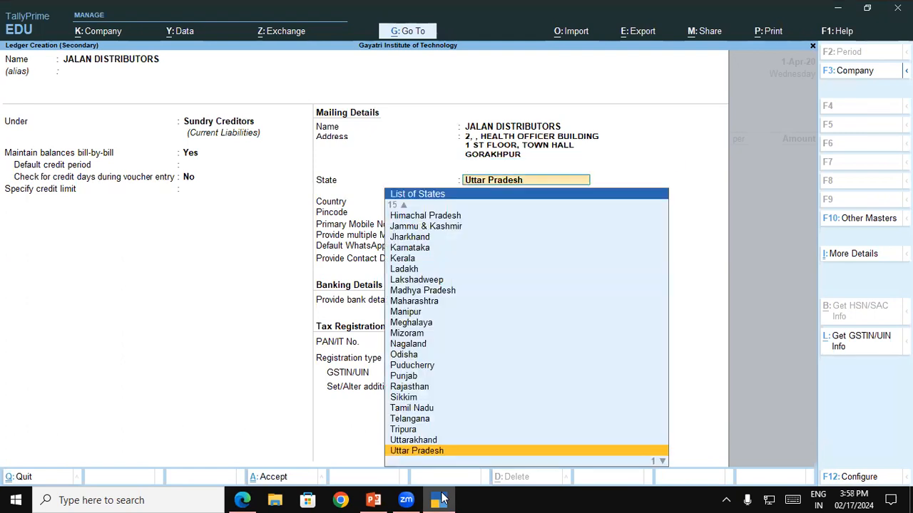
{"action": "key", "text": "Return"}
{"action": "key", "text": "Return"}
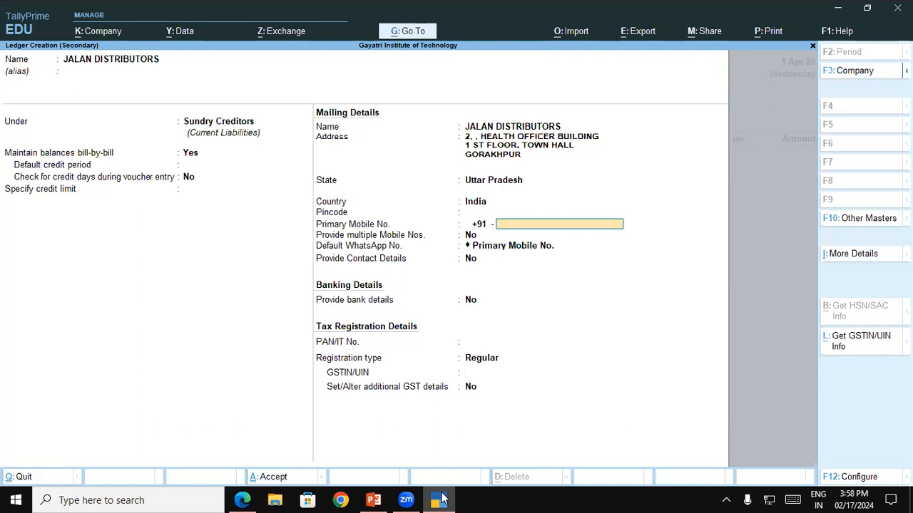
Step: Check the invoice's contact details, leave the mobile and PAN fields blank, keep bank details at No, and keep the registration type Regular
{"action": "key", "text": "alt+Tab"}
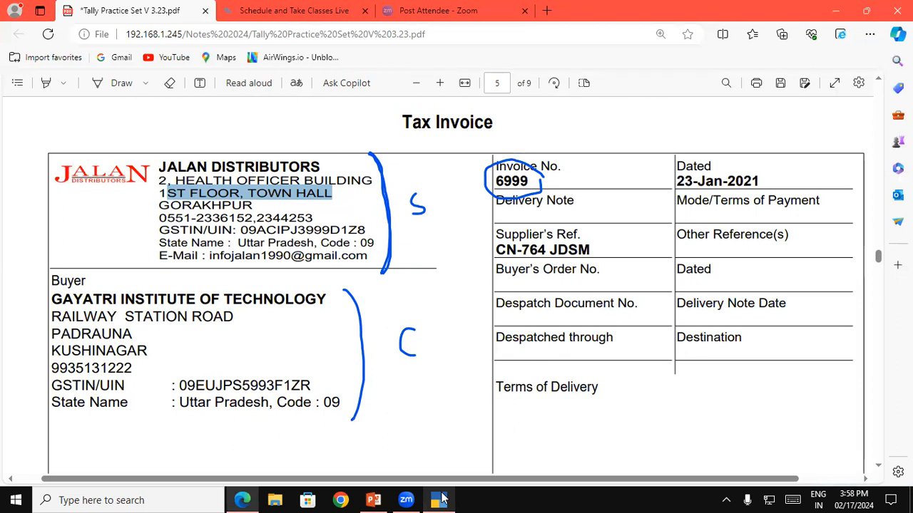
{"action": "left_click", "coordinate": [439, 500]}
{"action": "key", "text": "Return"}
{"action": "key", "text": "Return"}
{"action": "key", "text": "Return"}
{"action": "key", "text": "Return"}
{"action": "key", "text": "Return"}
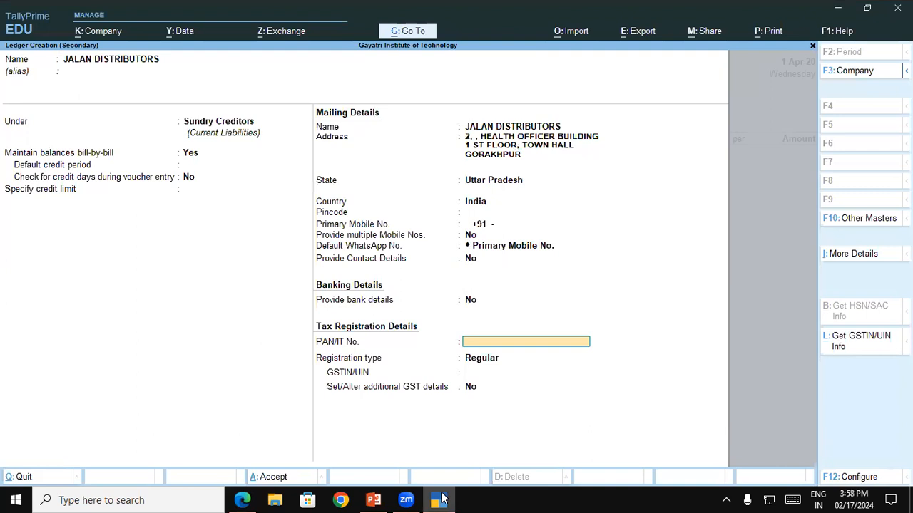
{"action": "key", "text": "Up"}
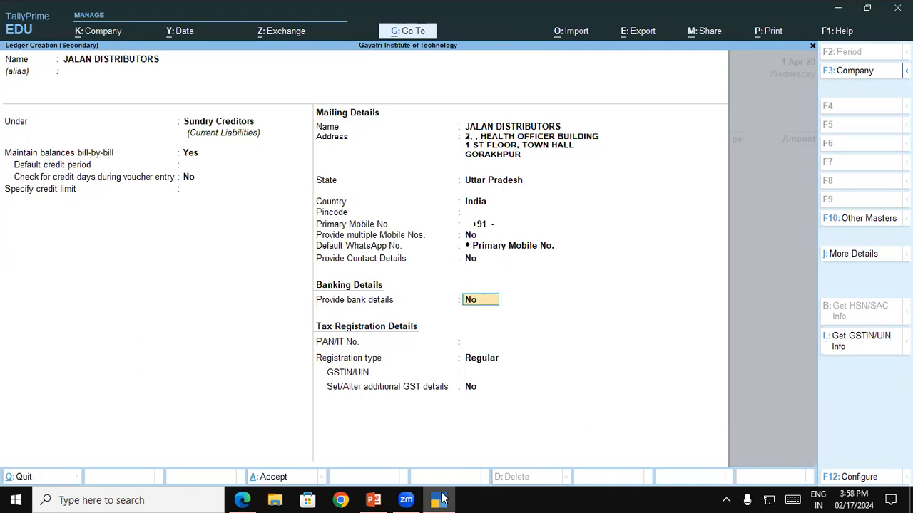
{"action": "key", "text": "Return"}
{"action": "key", "text": "Return"}
{"action": "key", "text": "Return"}
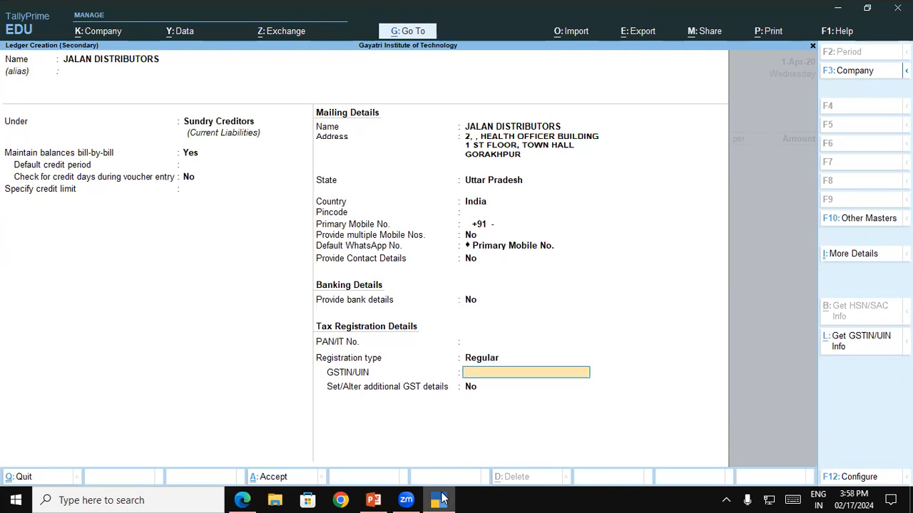
Step: Copy the supplier's GSTIN from the invoice PDF into the ledger, keep additional GST details at No, and save the ledger
{"action": "left_click", "coordinate": [242, 500]}
{"action": "left_click_drag", "start_coordinate": [241, 230], "coordinate": [363, 229]}
{"action": "key", "text": "ctrl+c"}
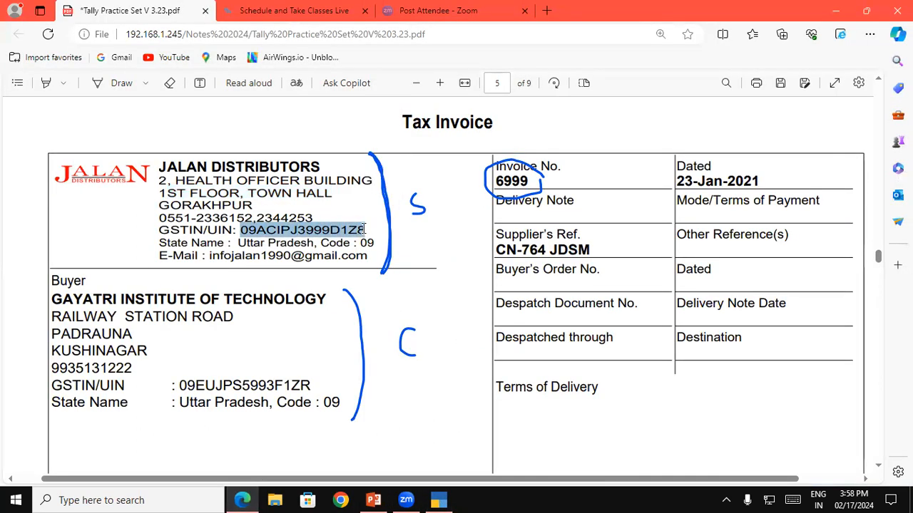
{"action": "left_click", "coordinate": [437, 499]}
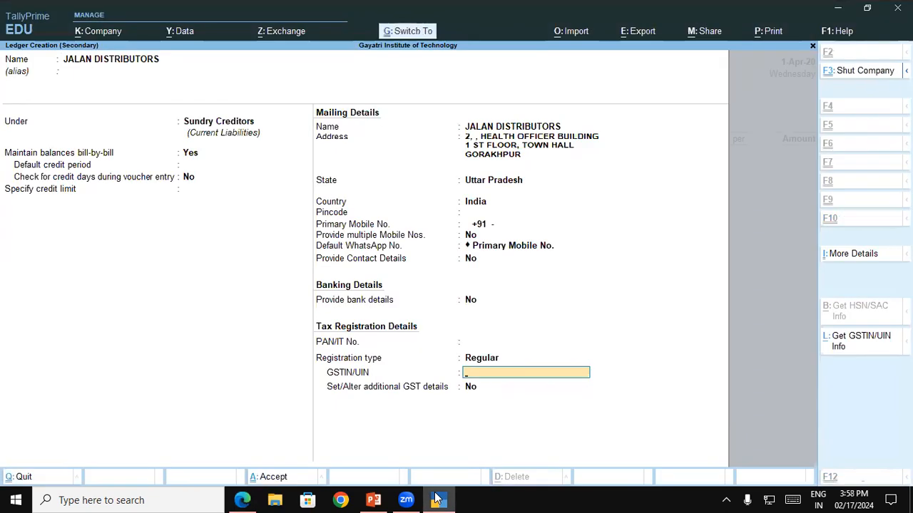
{"action": "key", "text": "ctrl+v"}
{"action": "key", "text": "Return"}
{"action": "key", "text": "Return"}
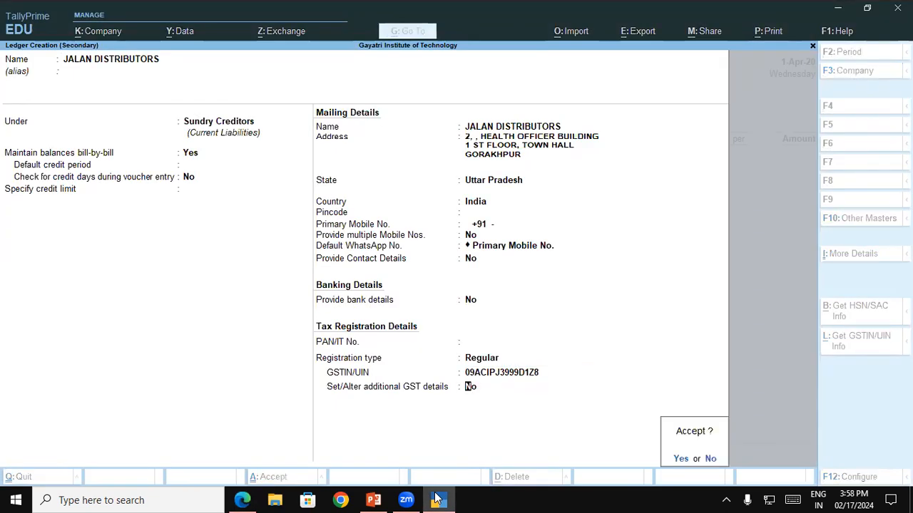
{"action": "key", "text": "Return"}
Step: Accept the party details for Jalan Distributors and use Purchase Local as the purchase ledger
{"action": "key", "text": "ctrl+a"}
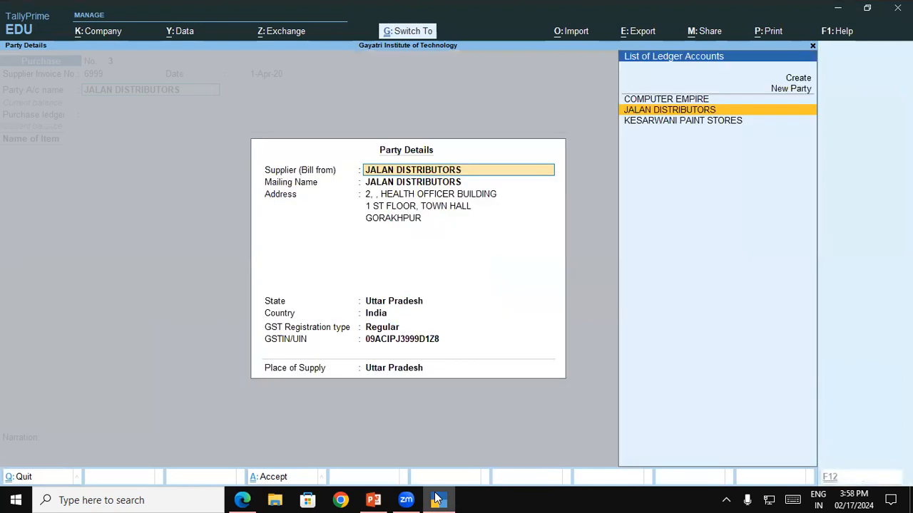
{"action": "key", "text": "ctrl+a"}
{"action": "key", "text": "Return"}
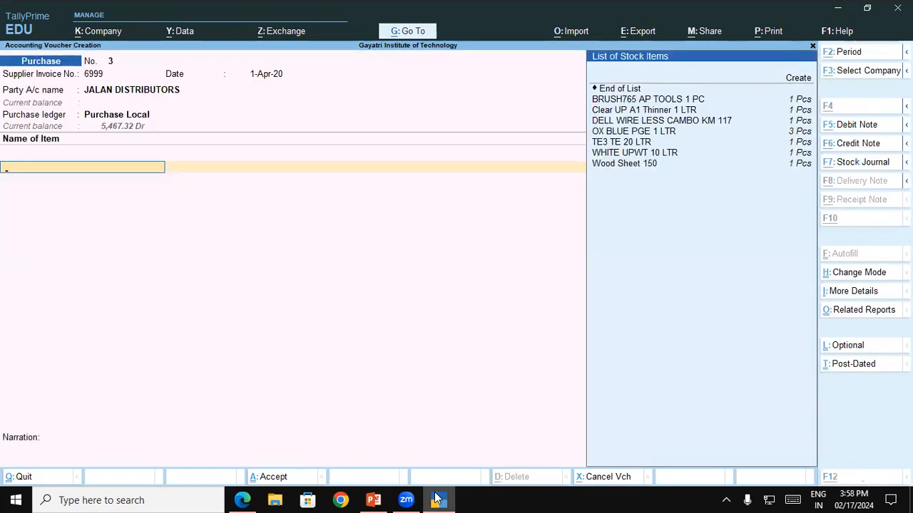
Step: Copy the item name from the invoice PDF and start a new stock item named COMPAQ 18.5' LED MONITOR B191(VGA)
{"action": "key", "text": "alt+Tab"}
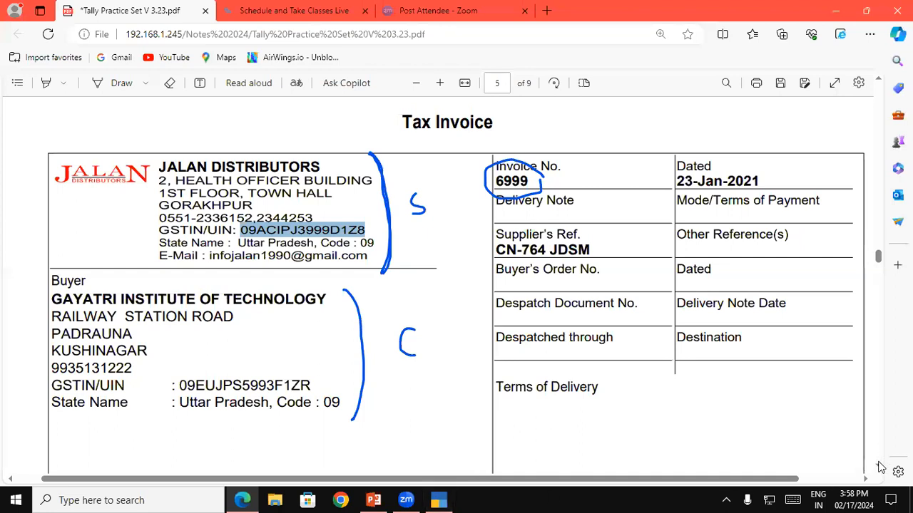
{"action": "scroll", "coordinate": [881, 467], "scroll_direction": "down", "scroll_amount": 4}
{"action": "scroll", "coordinate": [881, 467], "scroll_direction": "down", "scroll_amount": 1}
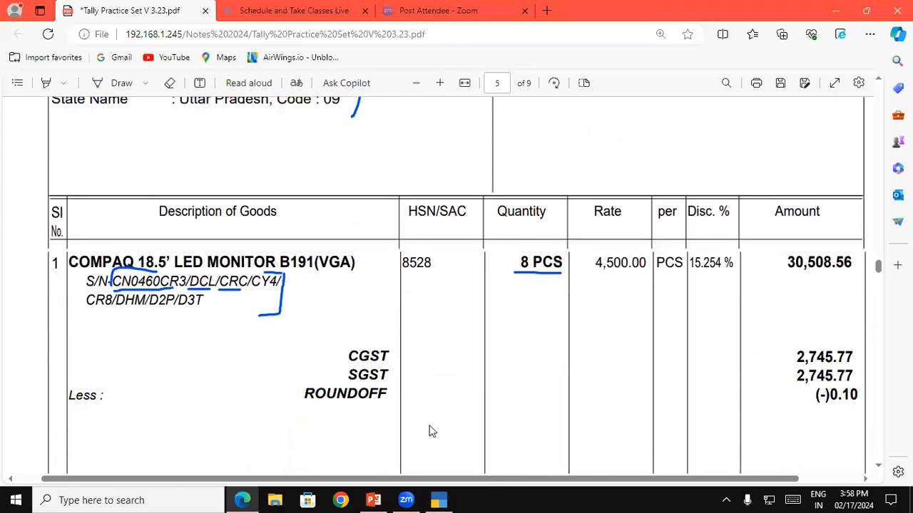
{"action": "left_click_drag", "start_coordinate": [69, 262], "coordinate": [354, 262]}
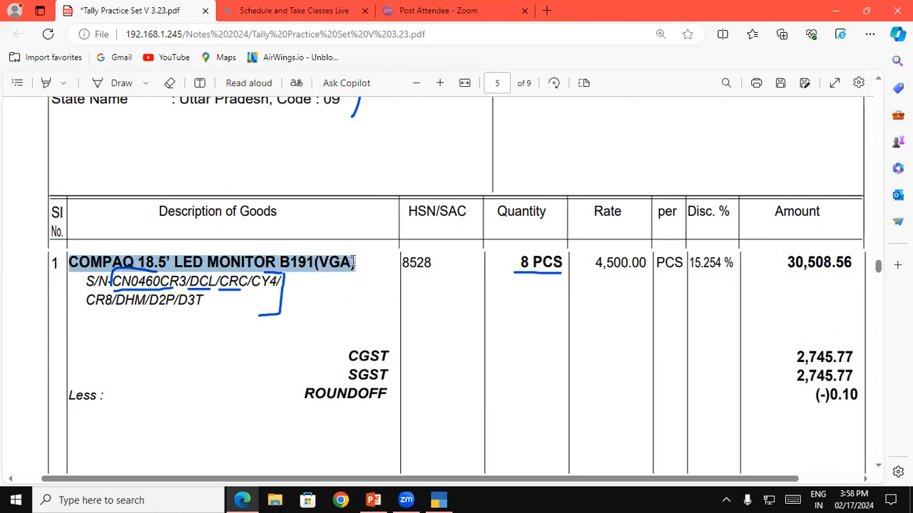
{"action": "left_click", "coordinate": [440, 498]}
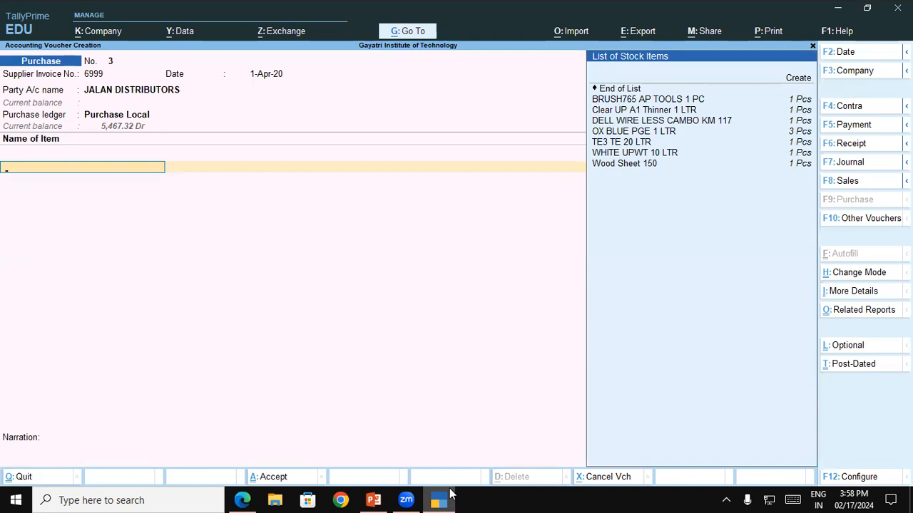
{"action": "key", "text": "alt+c"}
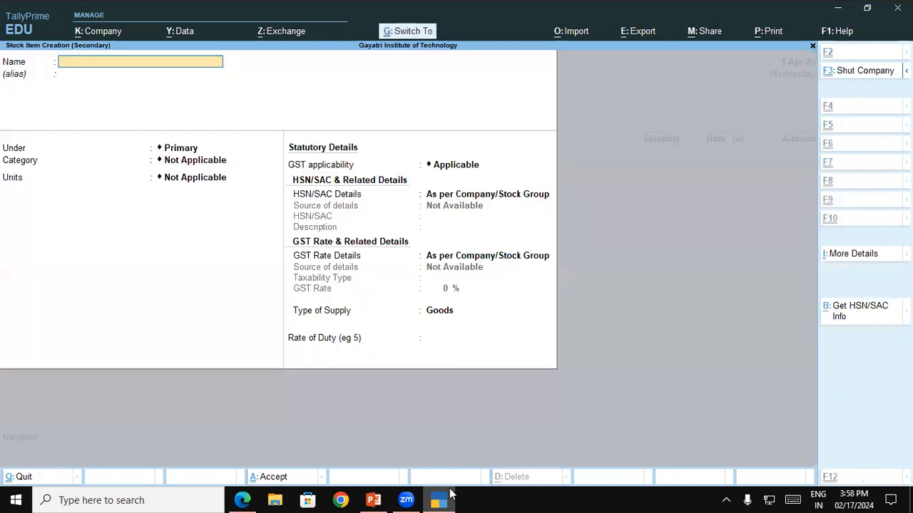
{"action": "key", "text": "ctrl+v"}
{"action": "key", "text": "Return"}
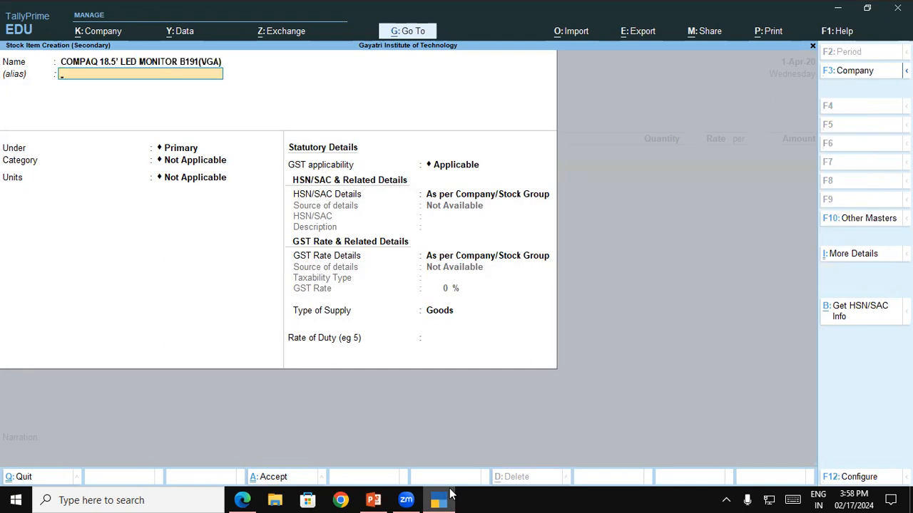
Step: Configure stock items to provide descriptions, accept the configuration, and leave the item's alias blank
{"action": "left_click", "coordinate": [856, 476]}
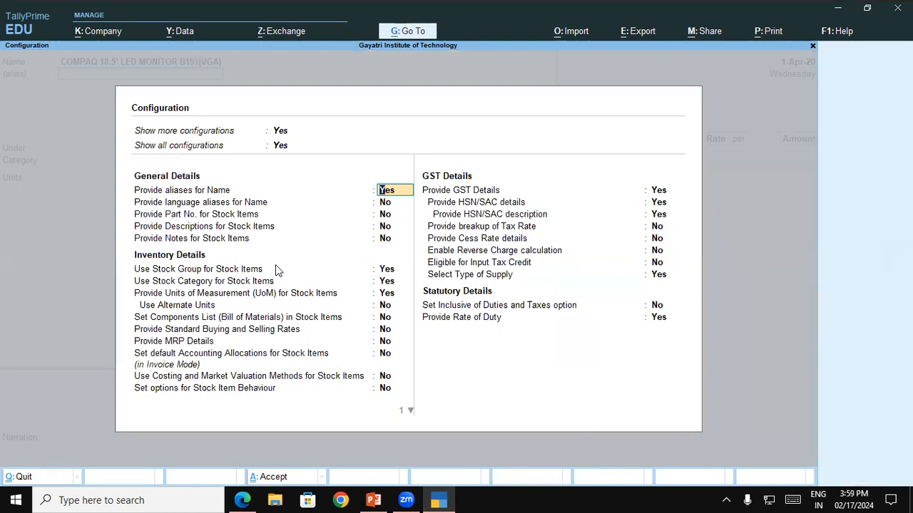
{"action": "left_click", "coordinate": [235, 229]}
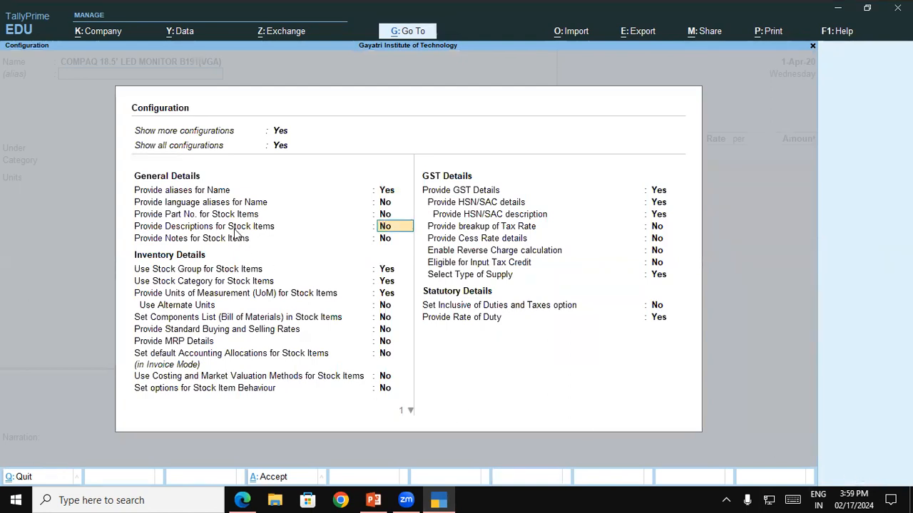
{"action": "key", "text": "y"}
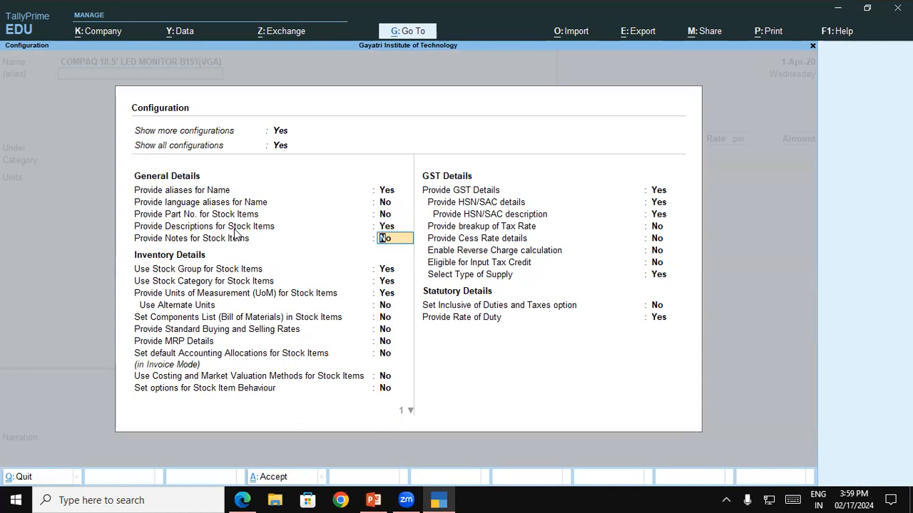
{"action": "key", "text": "ctrl+a"}
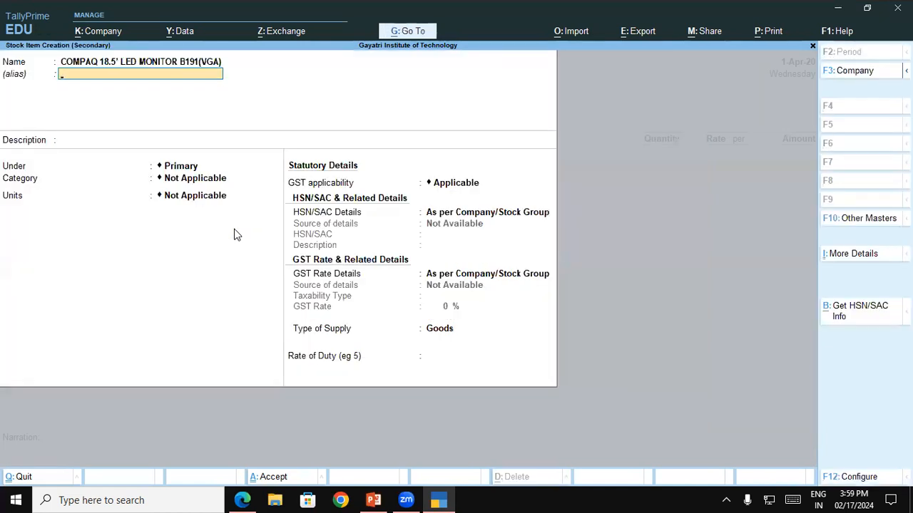
{"action": "key", "text": "Return"}
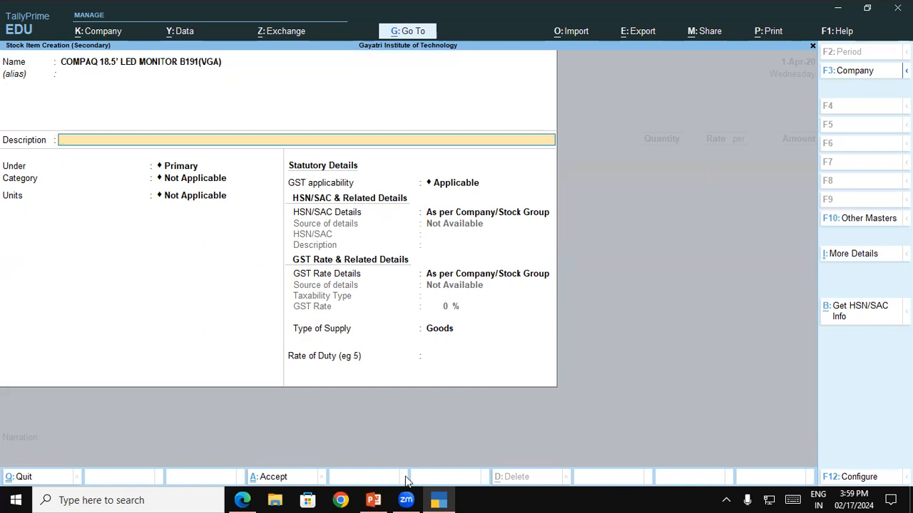
Step: Copy the model text B191(VGA) from the invoice PDF into the stock item's description
{"action": "left_click", "coordinate": [242, 499]}
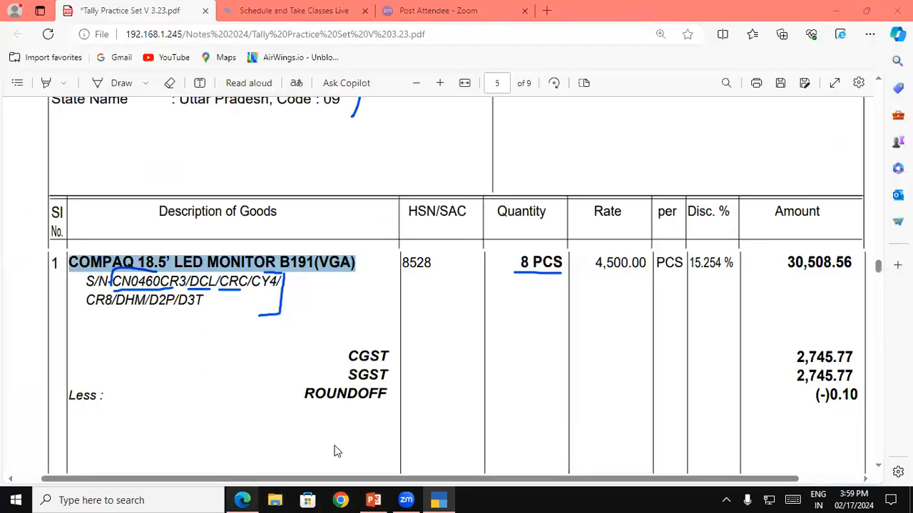
{"action": "left_click", "coordinate": [275, 320]}
{"action": "left_click_drag", "start_coordinate": [280, 262], "coordinate": [356, 263]}
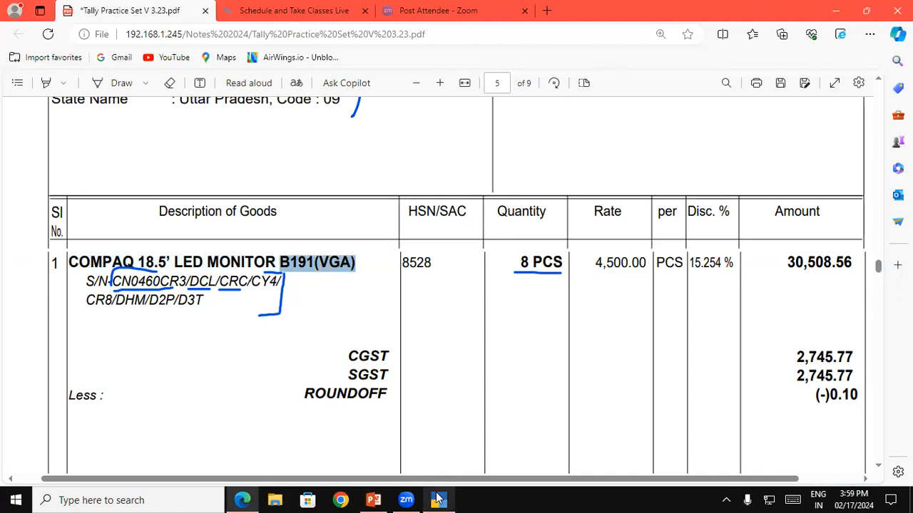
{"action": "left_click", "coordinate": [438, 499]}
{"action": "key", "text": "ctrl+v"}
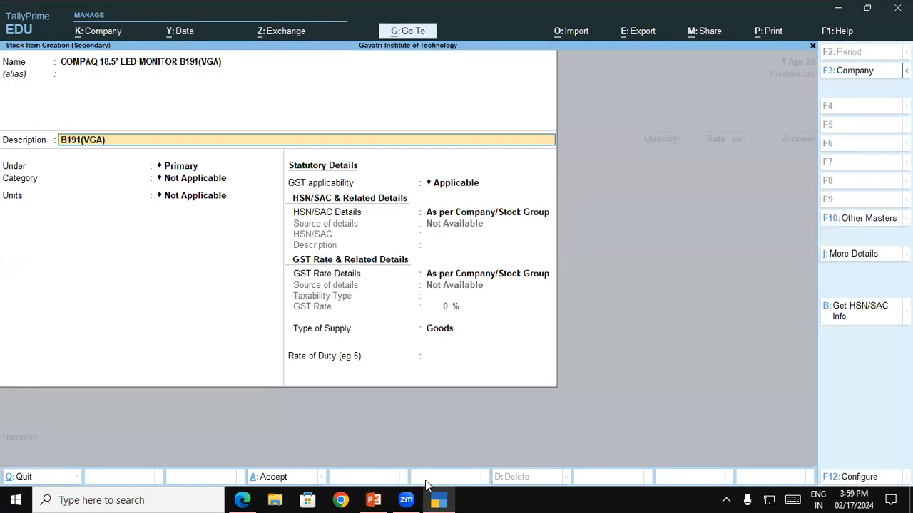
{"action": "key", "text": "Return"}
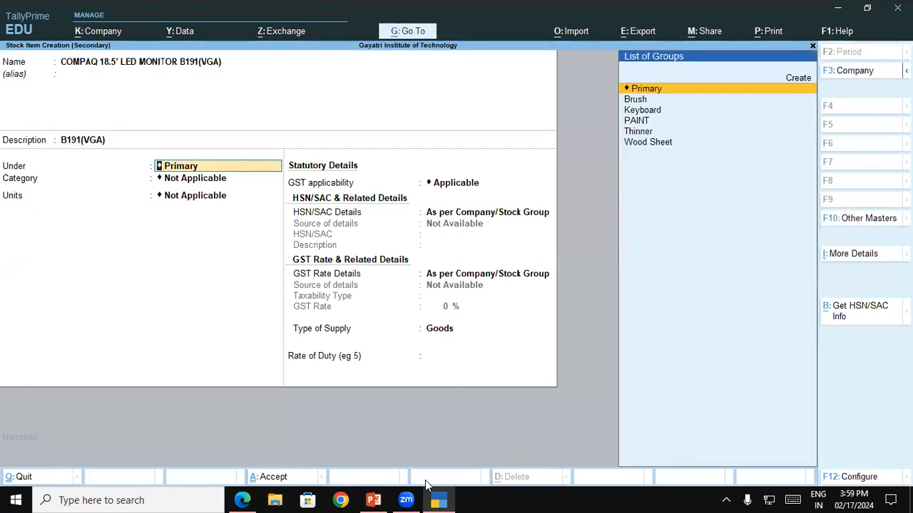
Step: Create a stock group named Monitor for the item, with no alias, under Primary, and keep adding item quantities at No
{"action": "key", "text": "alt+c"}
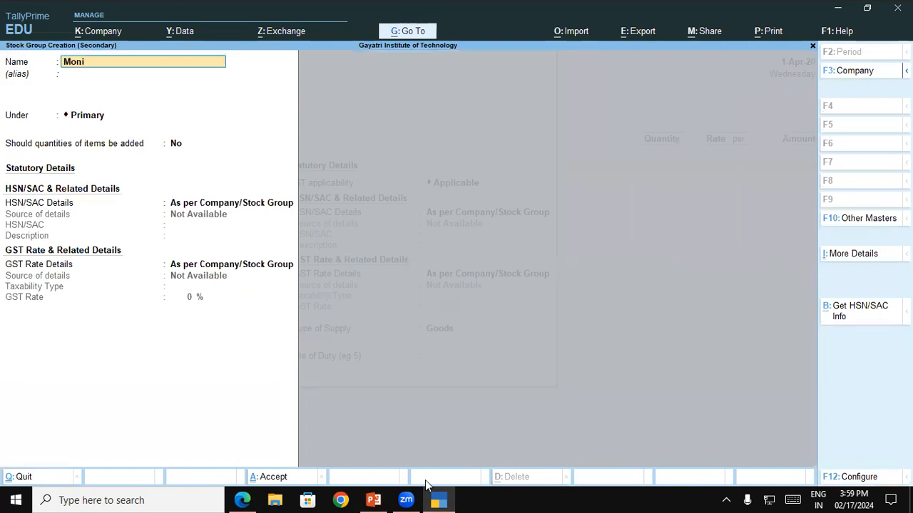
{"action": "key", "text": "Return"}
{"action": "key", "text": "Return"}
{"action": "key", "text": "Return"}
{"action": "key", "text": "Return"}
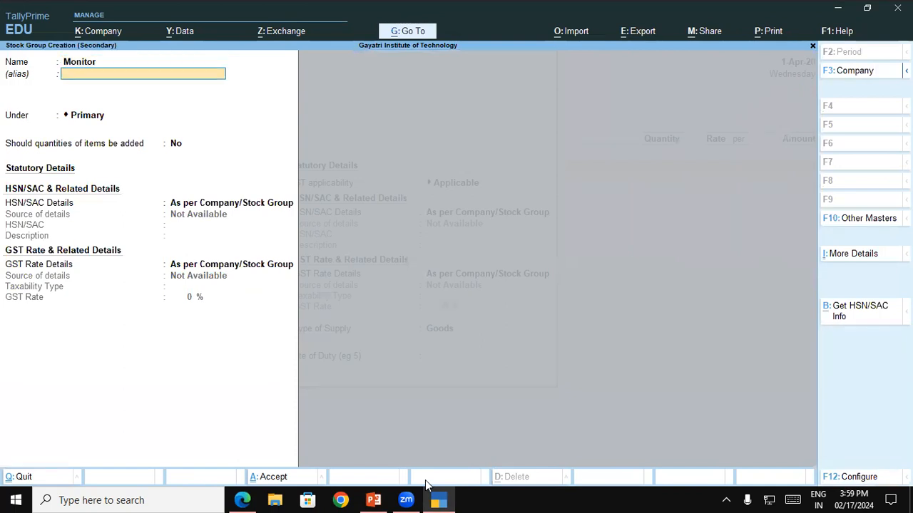
Step: Specify the Monitor group's HSN/SAC details directly, using code 8528 from the invoice and the description Monitor
{"action": "key", "text": "Down"}
{"action": "key", "text": "Return"}
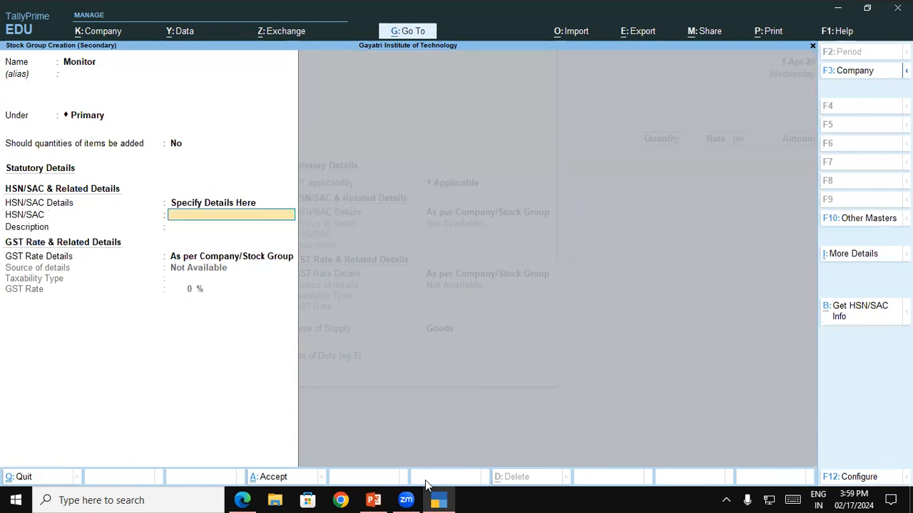
{"action": "key", "text": "alt+Tab"}
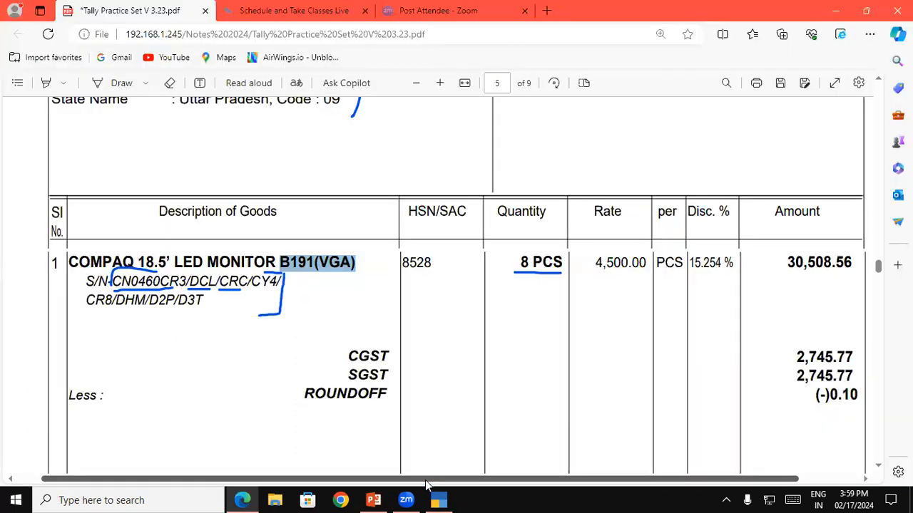
{"action": "key", "text": "alt+Tab"}
{"action": "type", "text": "8"}
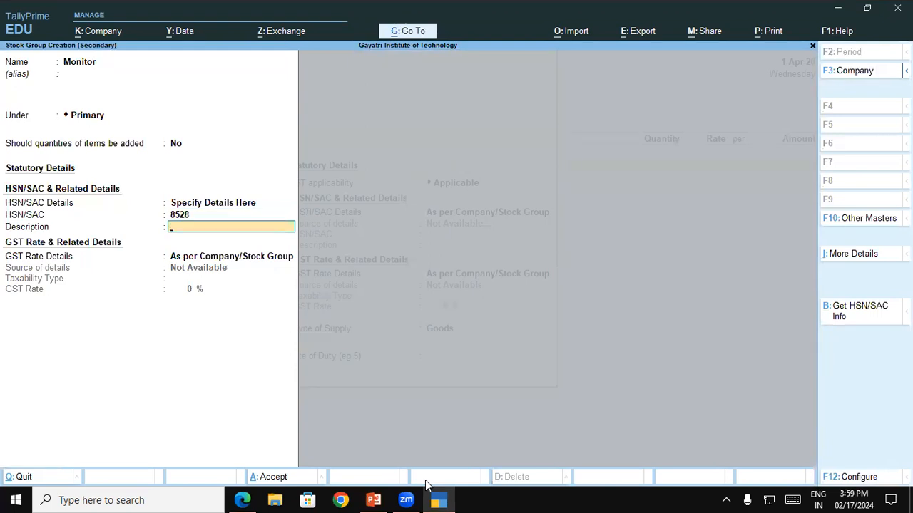
{"action": "type", "text": "Mo"}
{"action": "key", "text": "Return"}
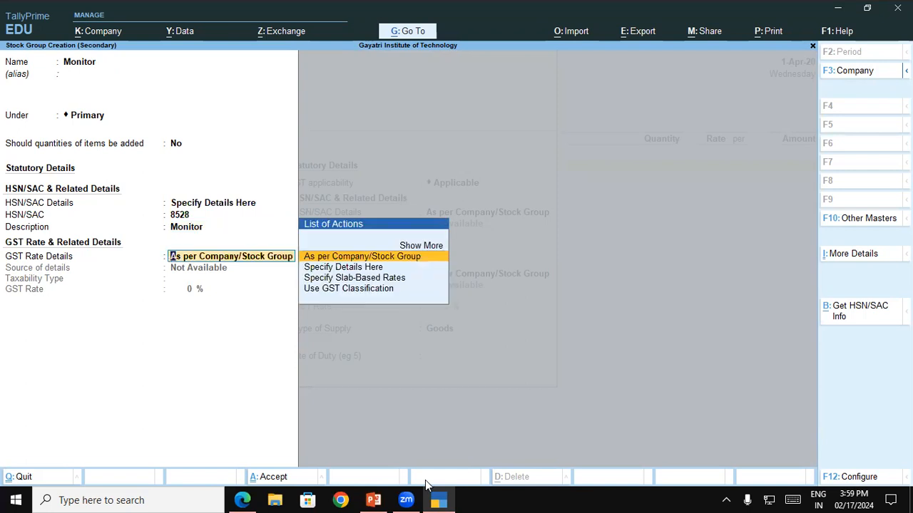
Step: Specify the Monitor group's GST details as Taxable at 18%, based on the invoice's central and state tax rates, and save the group
{"action": "key", "text": "Down"}
{"action": "key", "text": "Return"}
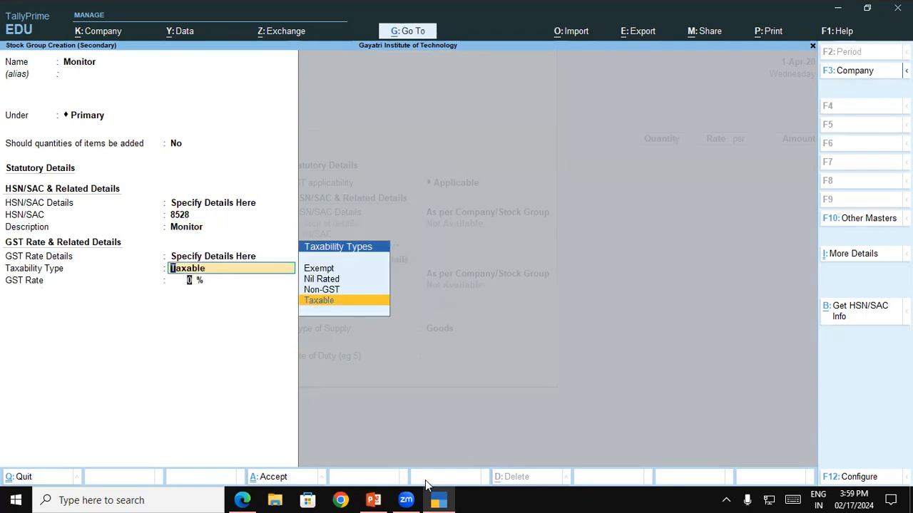
{"action": "key", "text": "Return"}
{"action": "key", "text": "alt+Tab"}
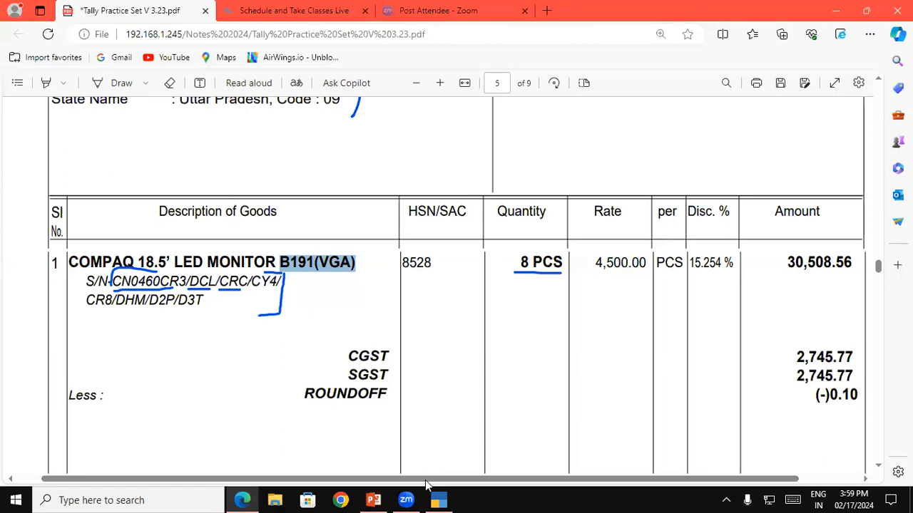
{"action": "scroll", "coordinate": [425, 485], "scroll_direction": "down", "scroll_amount": 5}
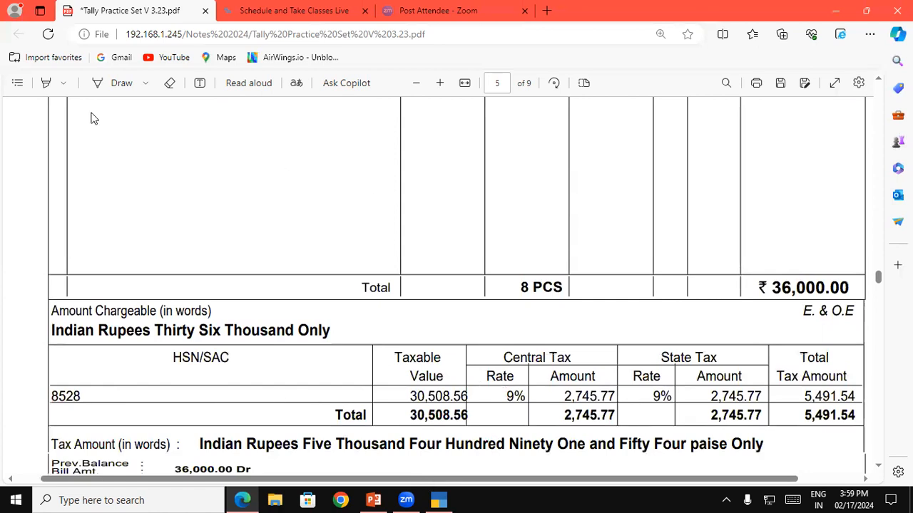
{"action": "left_click", "coordinate": [112, 83]}
{"action": "left_click", "coordinate": [522, 389]}
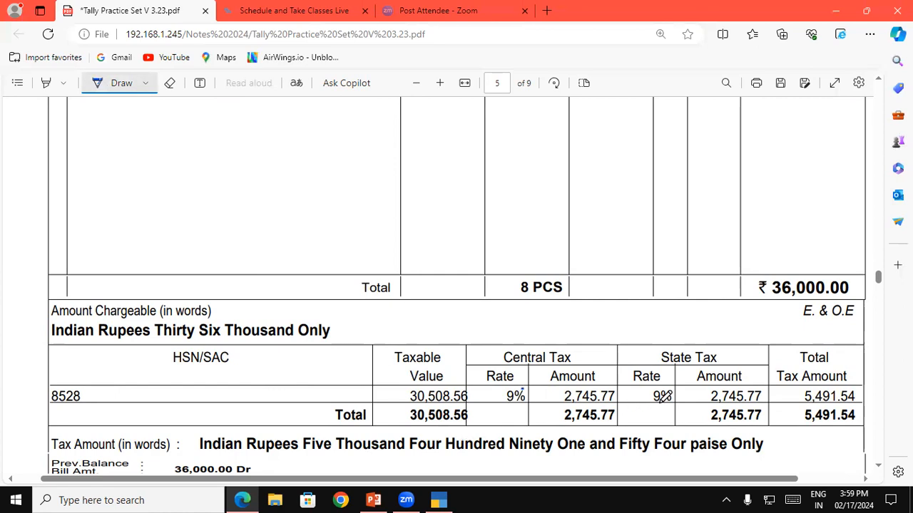
{"action": "key", "text": "alt+Tab"}
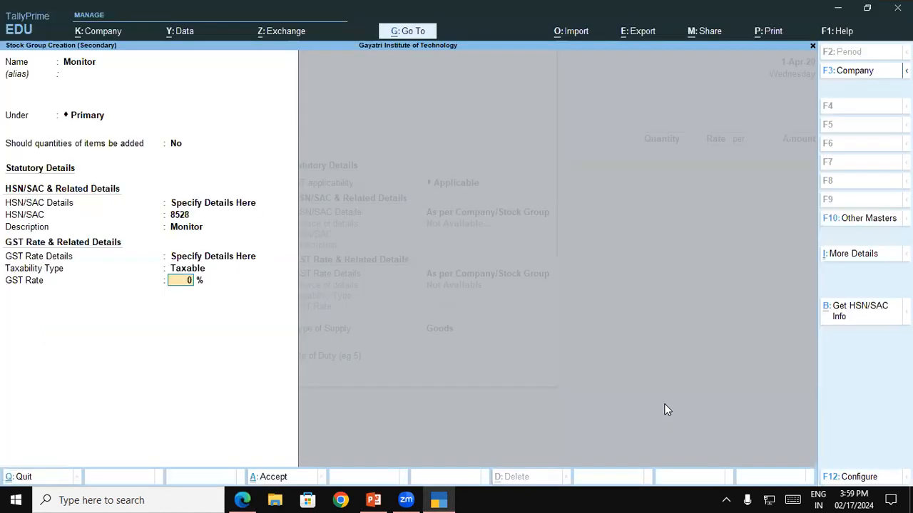
{"action": "key", "text": "Return"}
{"action": "key", "text": "Return"}
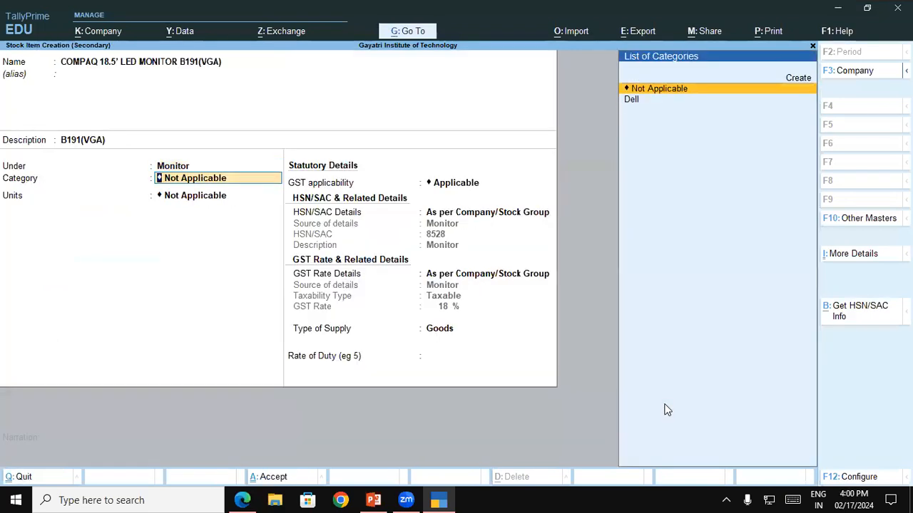
Step: Create the stock category Compaq for the monitor, set its units to Pcs, and save the stock item with the group's GST details
{"action": "key", "text": "Up"}
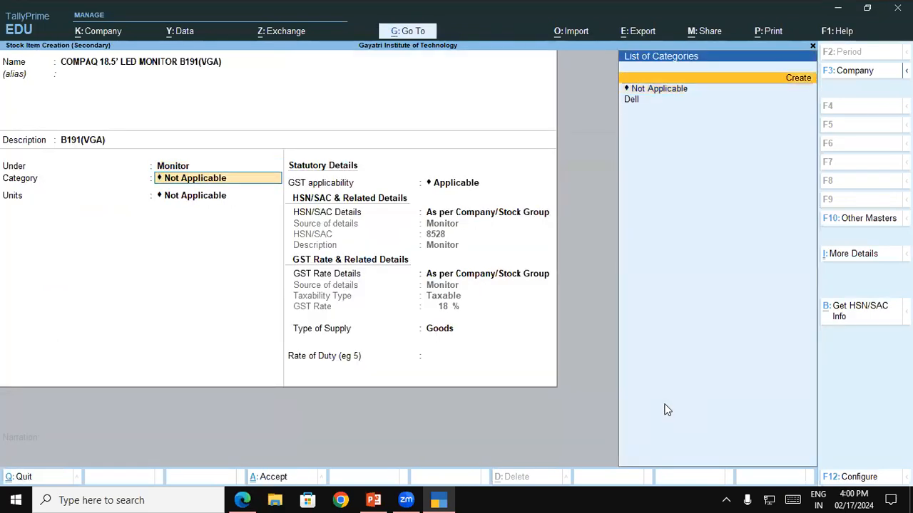
{"action": "key", "text": "Return"}
{"action": "type", "text": "Compaq"}
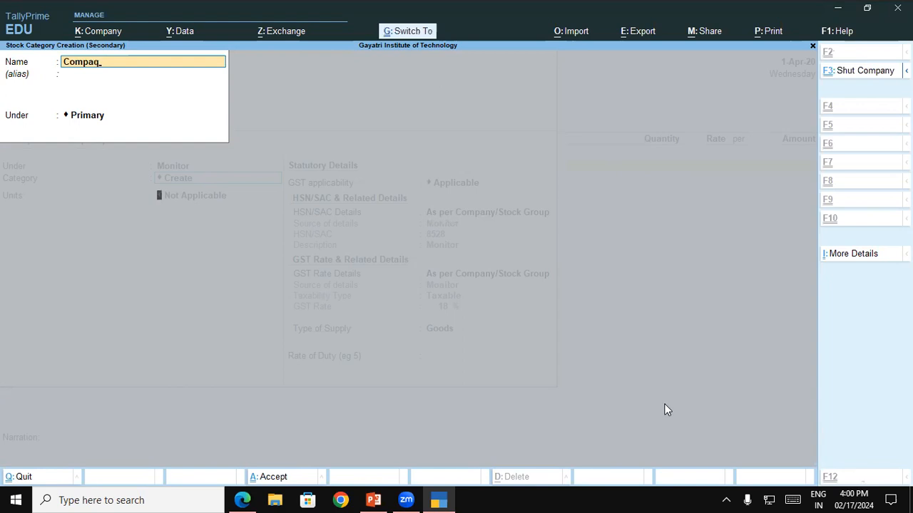
{"action": "key", "text": "ctrl+a"}
{"action": "key", "text": "Down"}
{"action": "key", "text": "Return"}
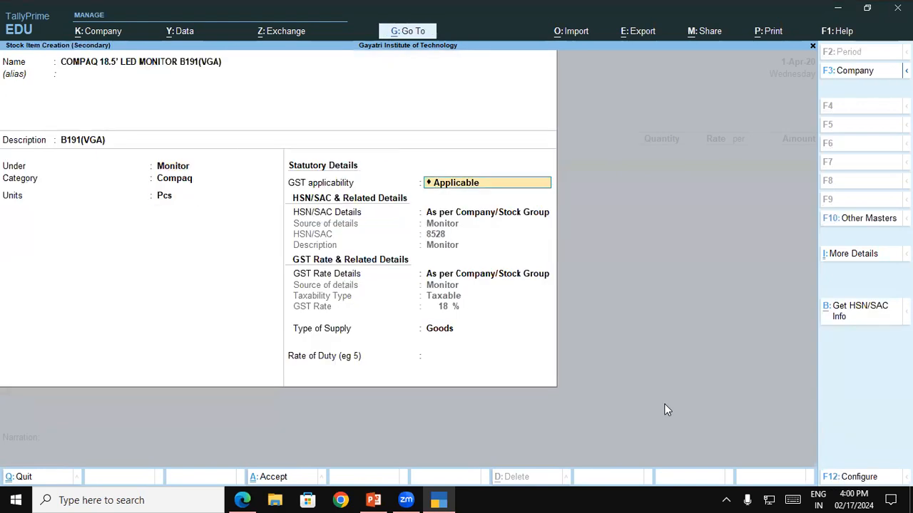
{"action": "key", "text": "ctrl+a"}
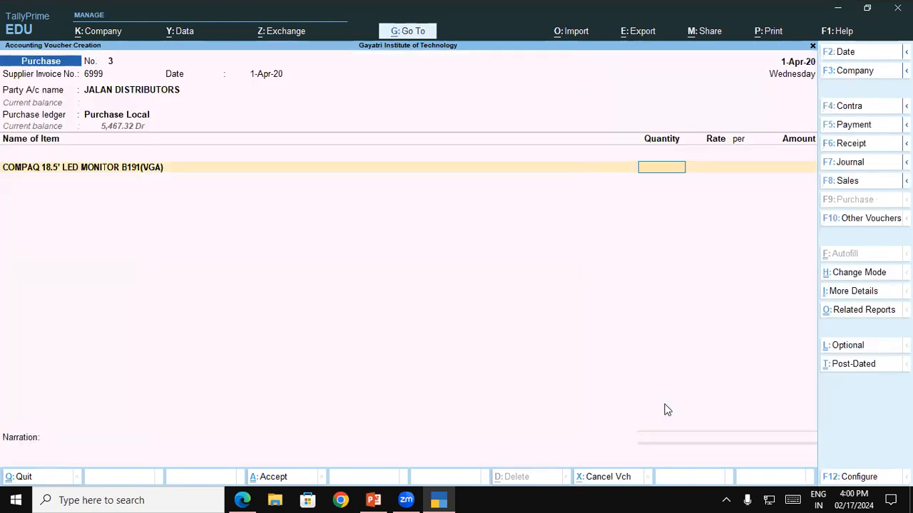
Step: Enable additional descriptions for stock items in the purchase voucher configuration and return to the monitor's item name
{"action": "left_click", "coordinate": [866, 477]}
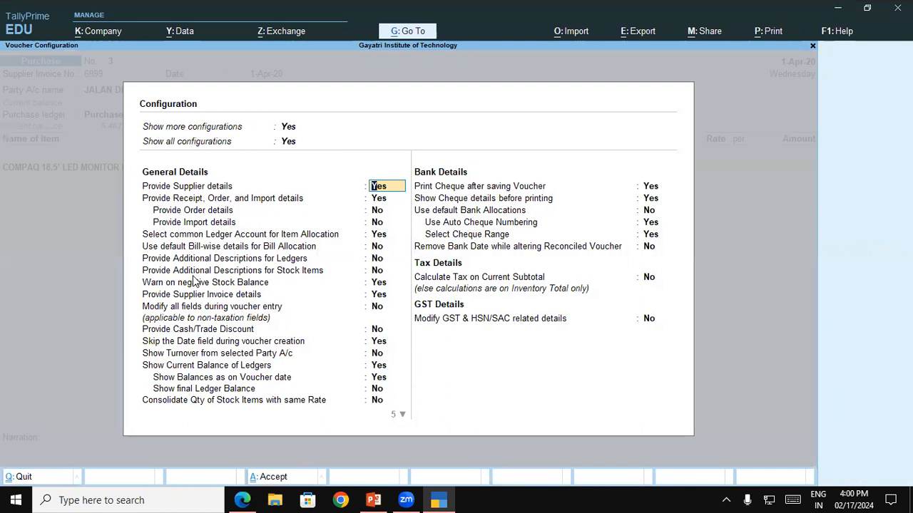
{"action": "left_click", "coordinate": [375, 272]}
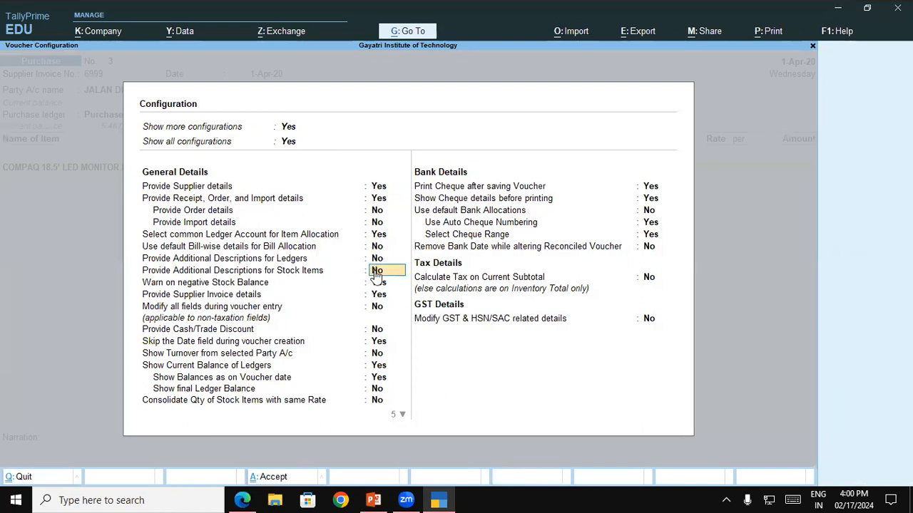
{"action": "key", "text": "y"}
{"action": "key", "text": "ctrl+a"}
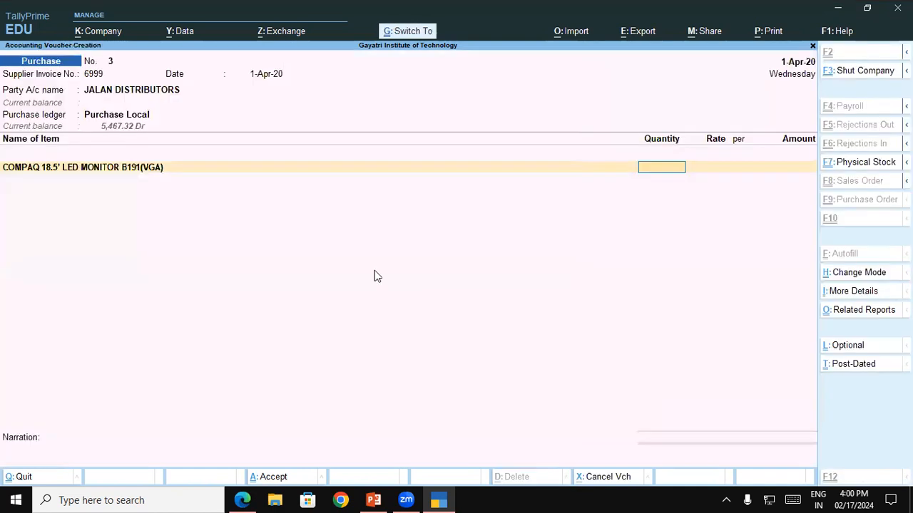
{"action": "key", "text": "BackSpace"}
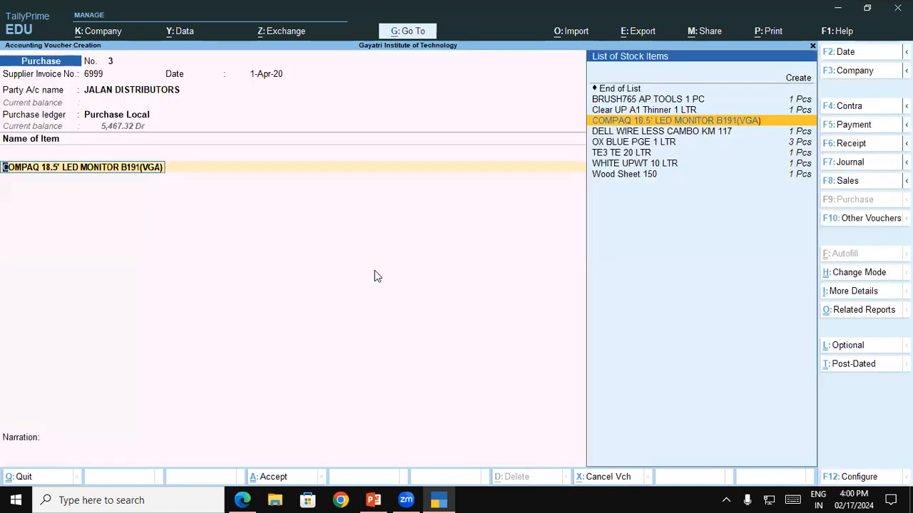
Step: Open the Compaq monitor's item descriptions, keep the B191(VGA) line and begin the second line with Sr No
{"action": "key", "text": "Return"}
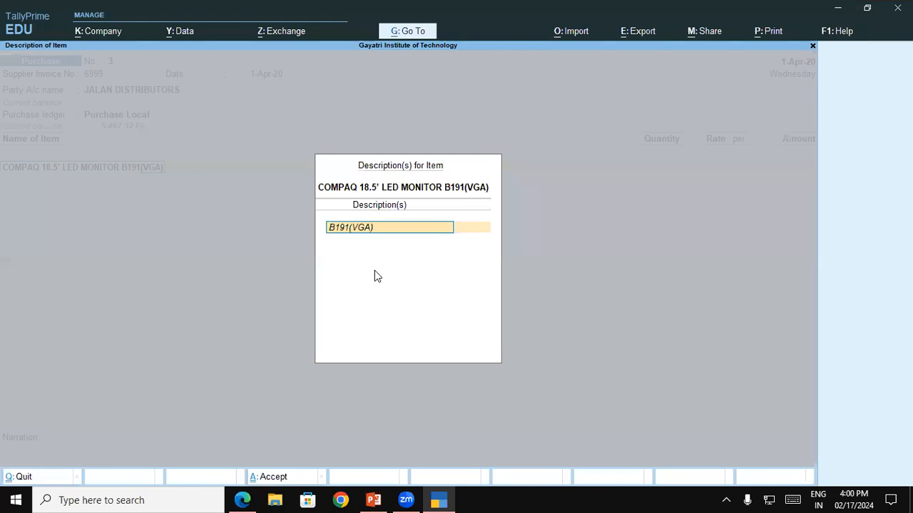
{"action": "key", "text": "Return"}
{"action": "type", "text": "Sr No"}
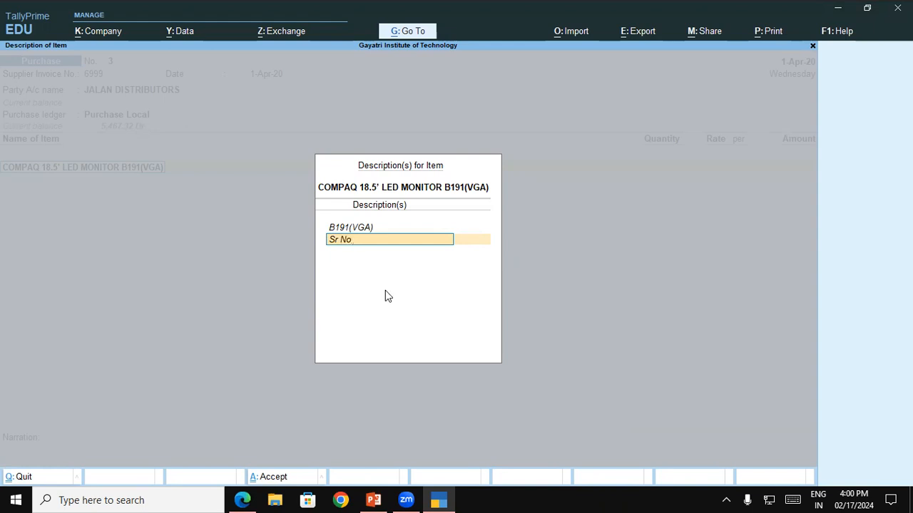
Step: Copy the serial number CN0460CR3 from the invoice PDF in Edge and paste it after Sr No in TallyPrime
{"action": "left_click", "coordinate": [242, 500]}
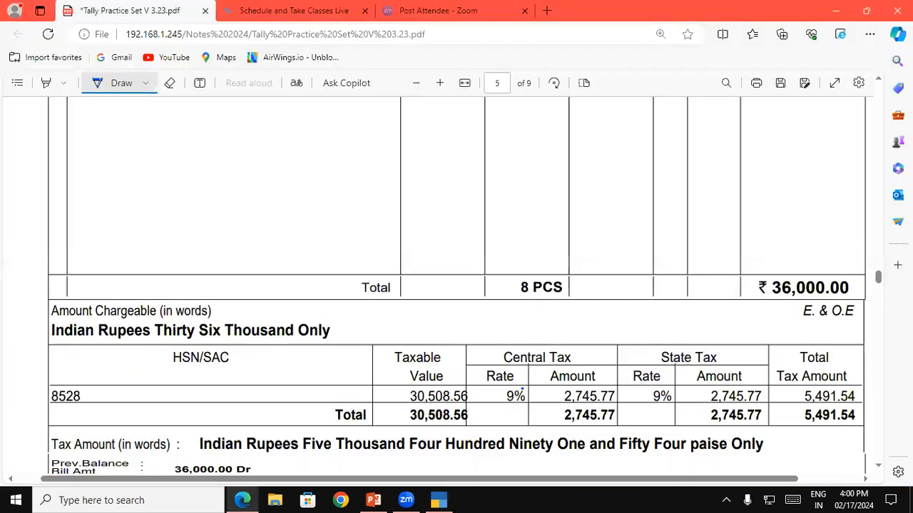
{"action": "scroll", "coordinate": [882, 85], "scroll_direction": "up", "scroll_amount": 5}
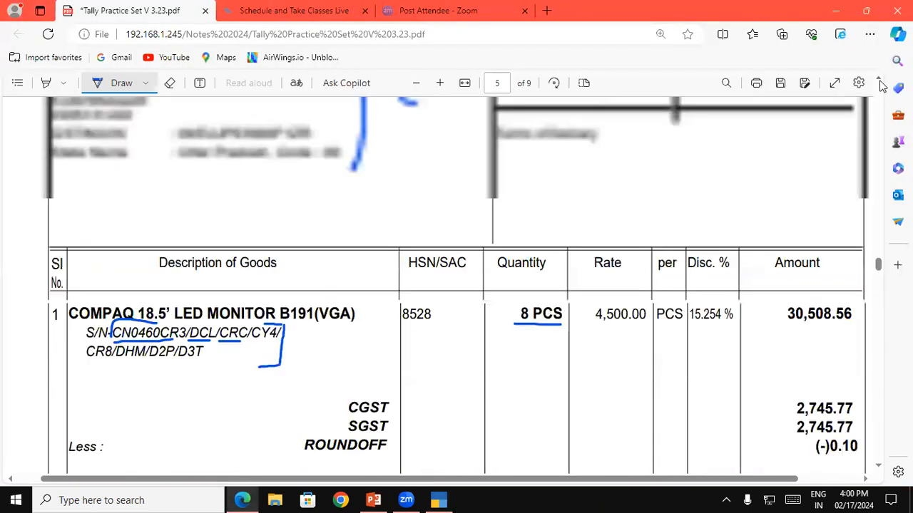
{"action": "left_click", "coordinate": [157, 414]}
{"action": "left_click", "coordinate": [129, 86]}
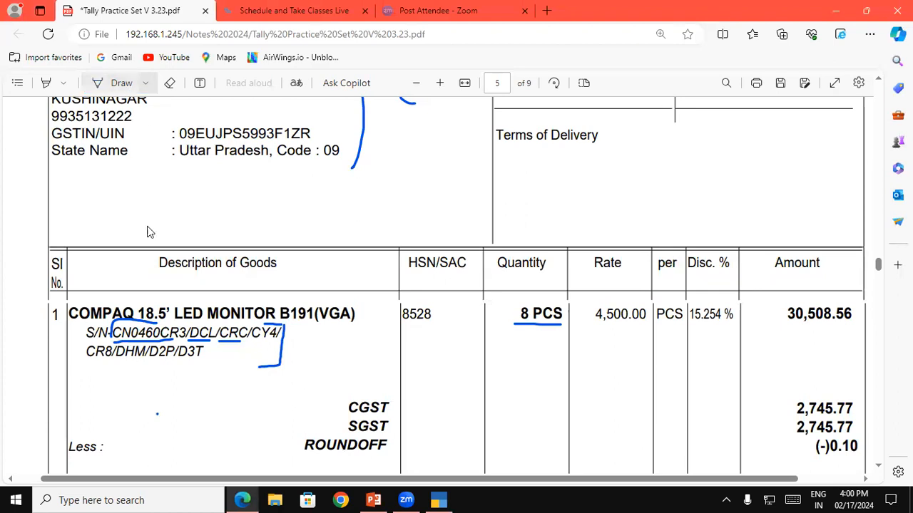
{"action": "left_click_drag", "start_coordinate": [112, 333], "coordinate": [187, 334]}
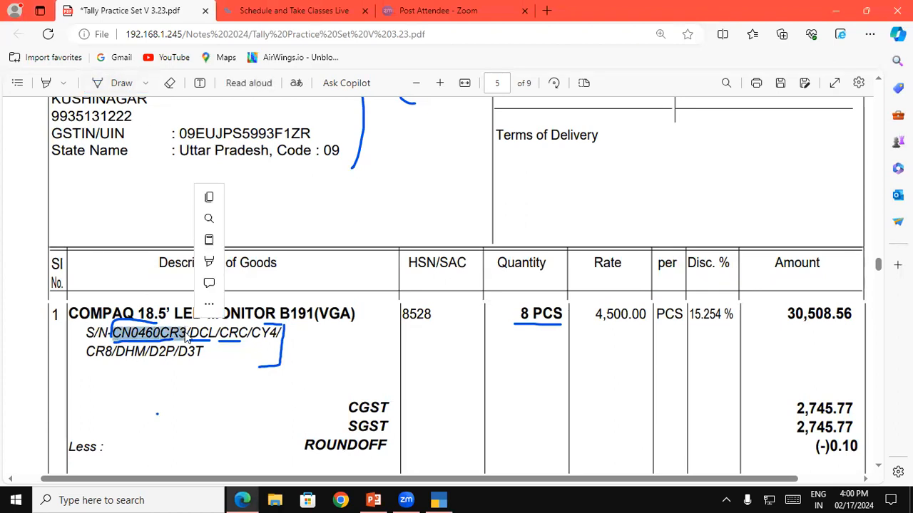
{"action": "key", "text": "ctrl+c"}
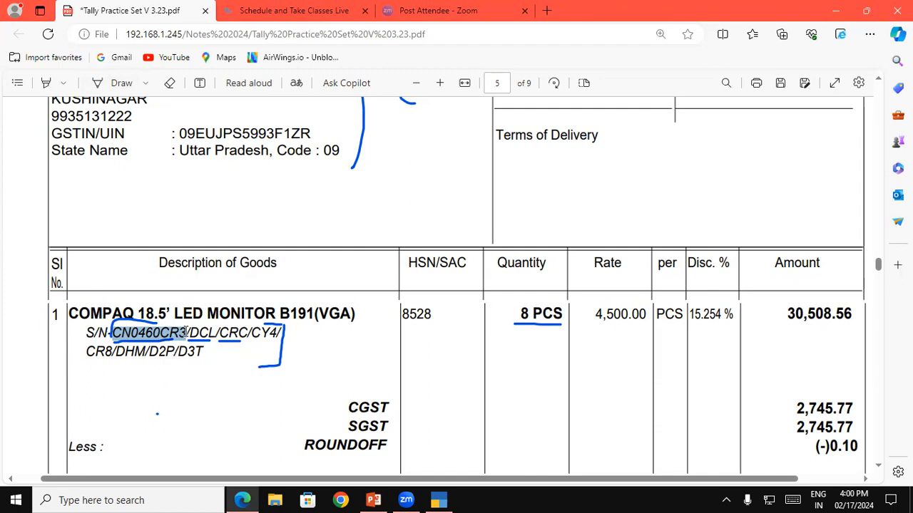
{"action": "left_click", "coordinate": [442, 499]}
{"action": "key", "text": "ctrl+alt+v"}
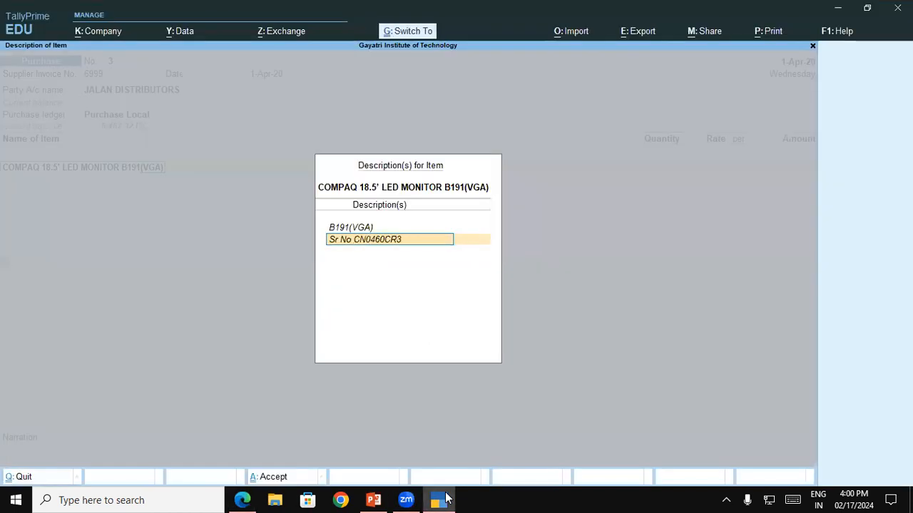
{"action": "key", "text": "Return"}
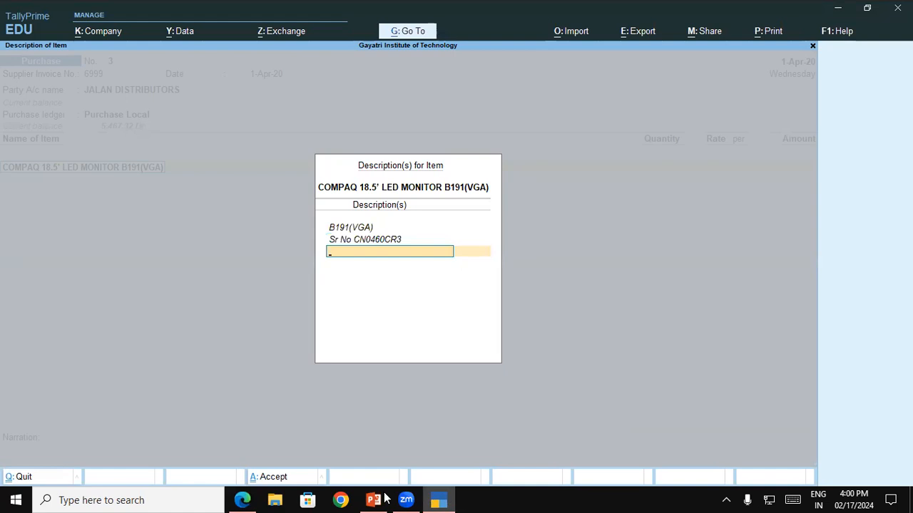
Step: Copy the serial prefix CN0460 from the invoice PDF in Edge and add the description line CN0460DCL in TallyPrime
{"action": "left_click", "coordinate": [242, 500]}
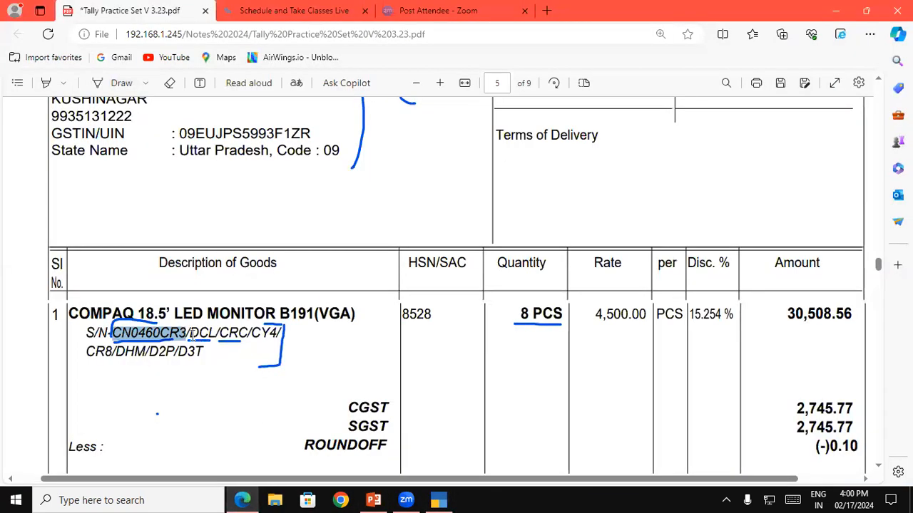
{"action": "mouse_move", "coordinate": [168, 333]}
{"action": "left_mouse_down"}
{"action": "mouse_move", "coordinate": [130, 334]}
{"action": "mouse_move", "coordinate": [160, 333]}
{"action": "left_mouse_up"}
{"action": "left_click", "coordinate": [131, 334]}
{"action": "key", "text": "ctrl+c"}
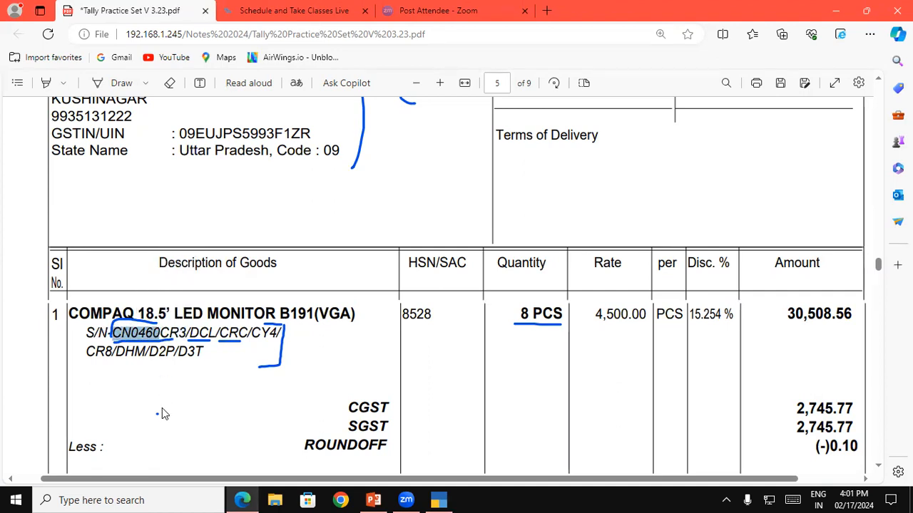
{"action": "left_click", "coordinate": [427, 495]}
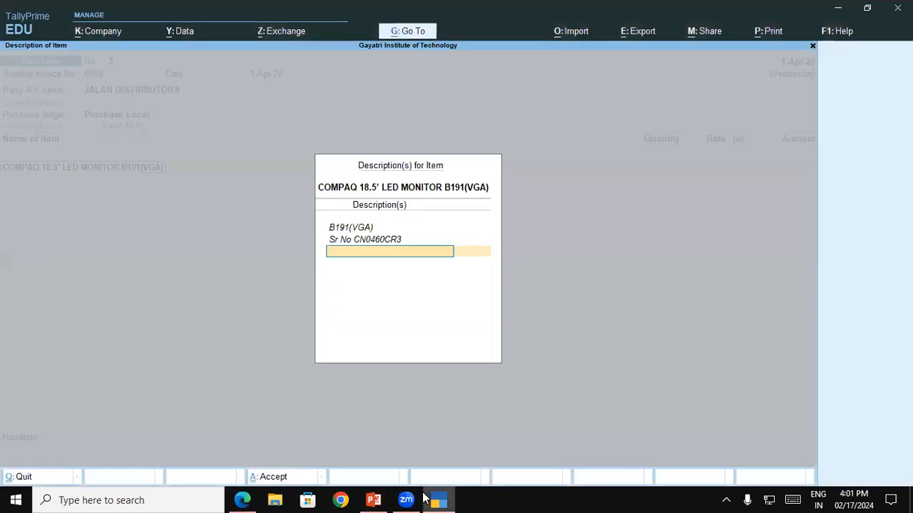
{"action": "key", "text": "ctrl+alt+v"}
{"action": "type", "text": "DCL"}
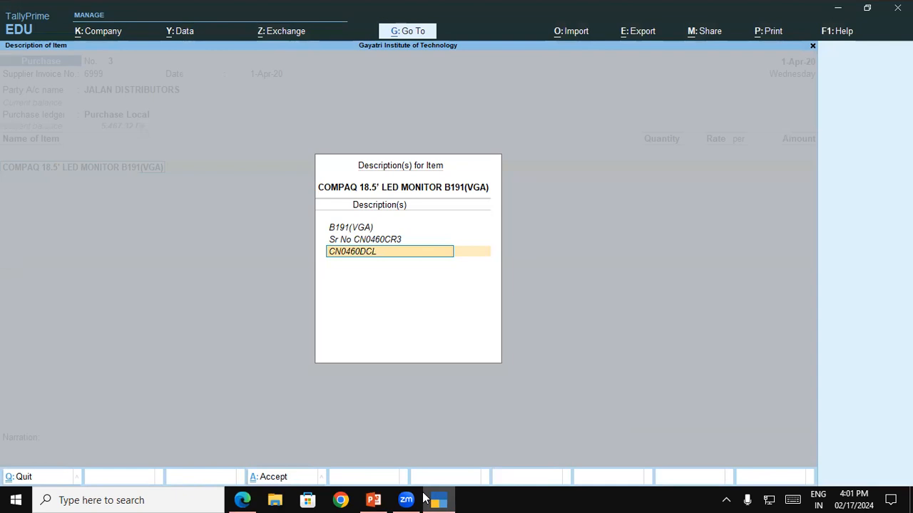
{"action": "key", "text": "Return"}
Step: Add the description line CN0460CRC, combining the copied prefix with the third serial suffix on the invoice
{"action": "key", "text": "ctrl+alt+v"}
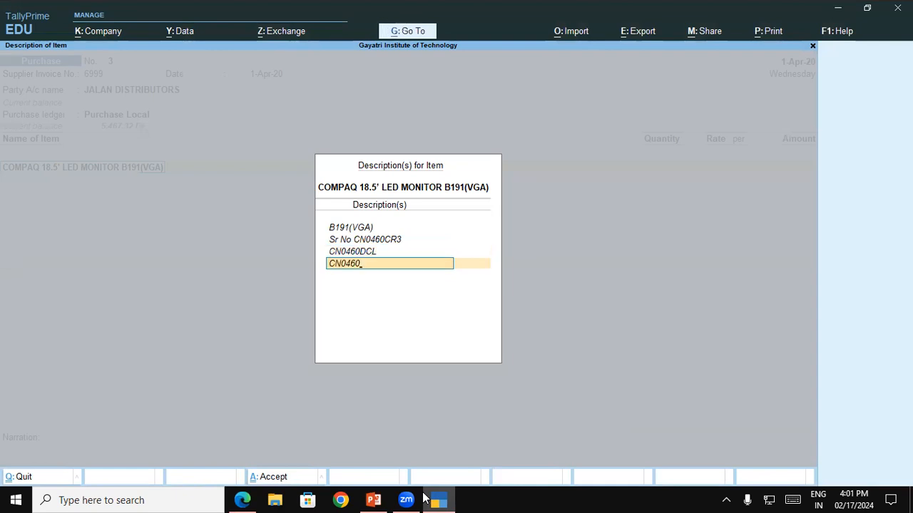
{"action": "left_click", "coordinate": [427, 499]}
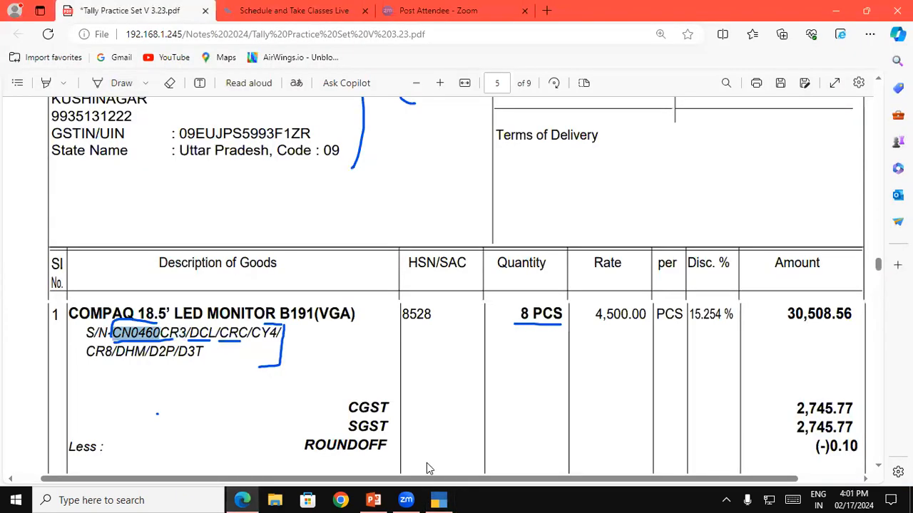
{"action": "left_click_drag", "start_coordinate": [217, 333], "coordinate": [249, 333]}
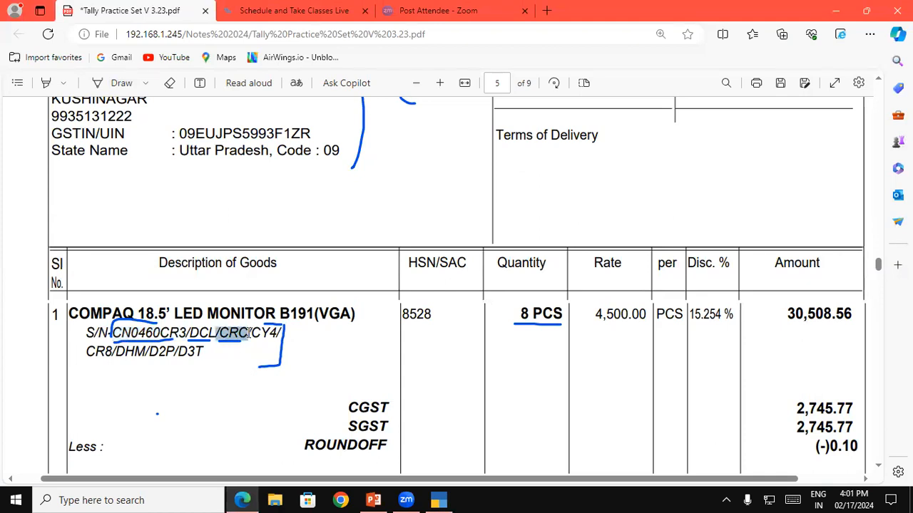
{"action": "key", "text": "alt+Tab"}
{"action": "type", "text": "C"}
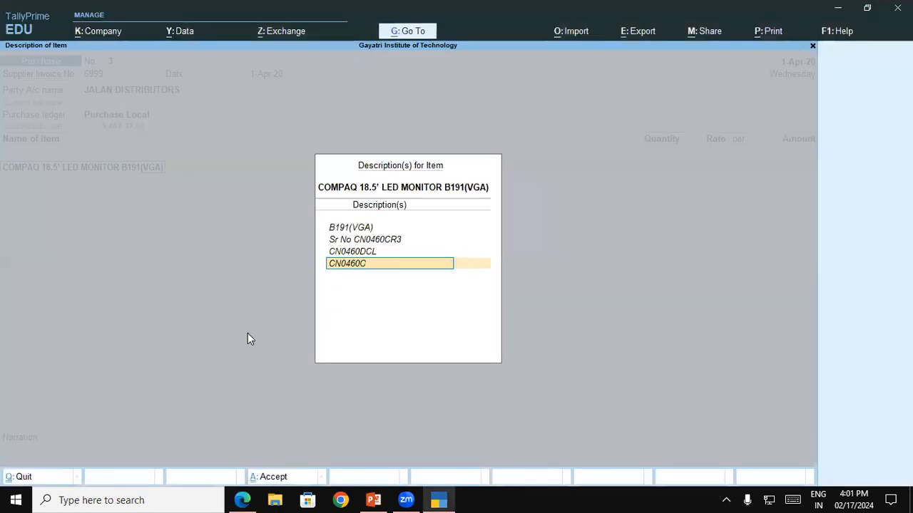
{"action": "type", "text": "RC"}
{"action": "key", "text": "Return"}
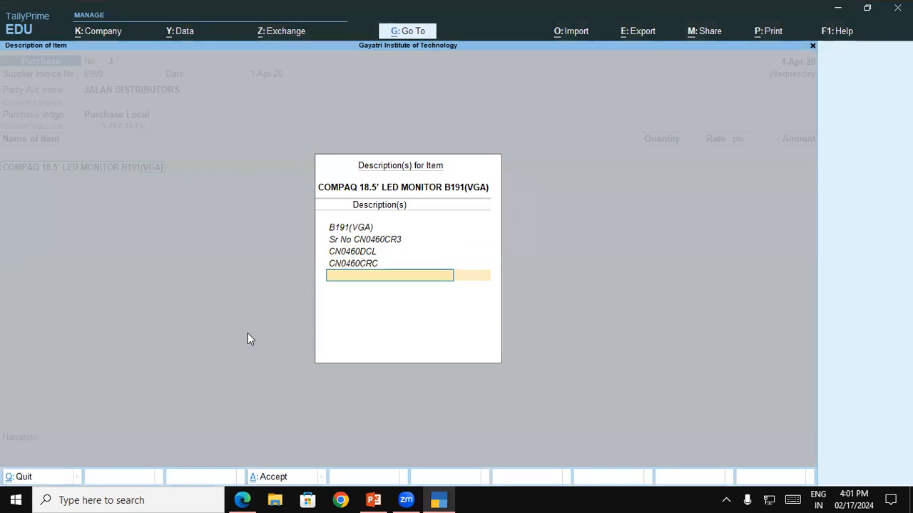
Step: Add the description line CN0460CY4, checking the fourth serial suffix on the invoice PDF
{"action": "key", "text": "ctrl+alt+v"}
{"action": "key", "text": "alt+Tab"}
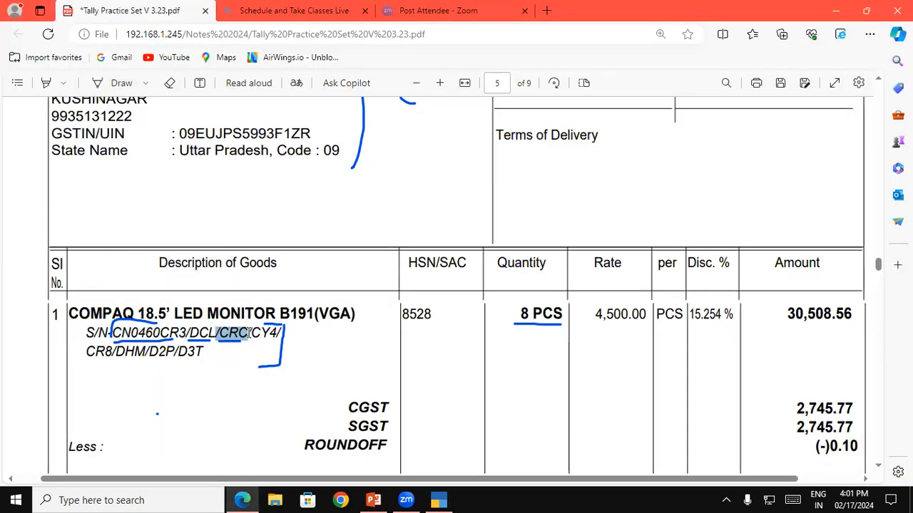
{"action": "key", "text": "alt+Tab"}
{"action": "type", "text": "CY4"}
{"action": "key", "text": "Return"}
Step: Add the description line CN0460CR8, checking the fifth serial suffix on the invoice PDF
{"action": "type", "text": "CN0460"}
{"action": "key", "text": "alt+Tab"}
{"action": "key", "text": "alt+Tab"}
{"action": "type", "text": "CR8"}
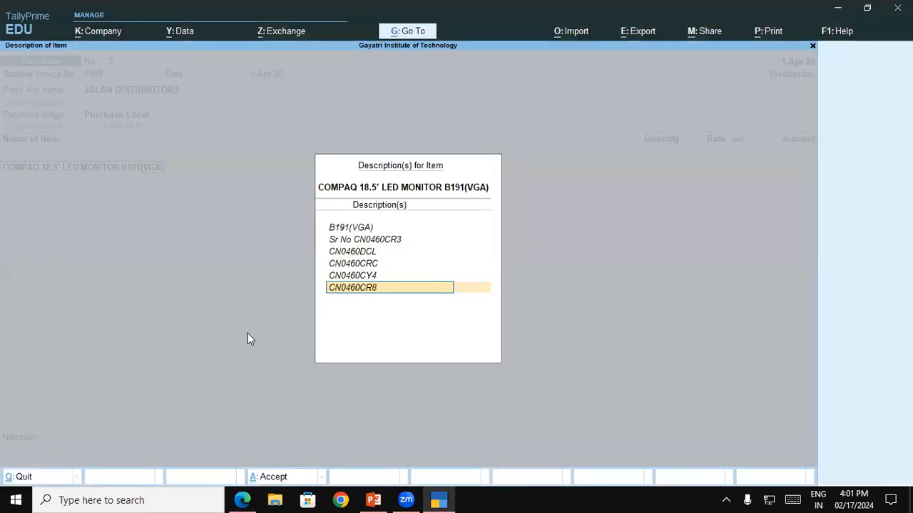
{"action": "key", "text": "Return"}
Step: Add the description line CN0460DHM, checking the sixth serial suffix on the invoice PDF
{"action": "key", "text": "alt+Tab"}
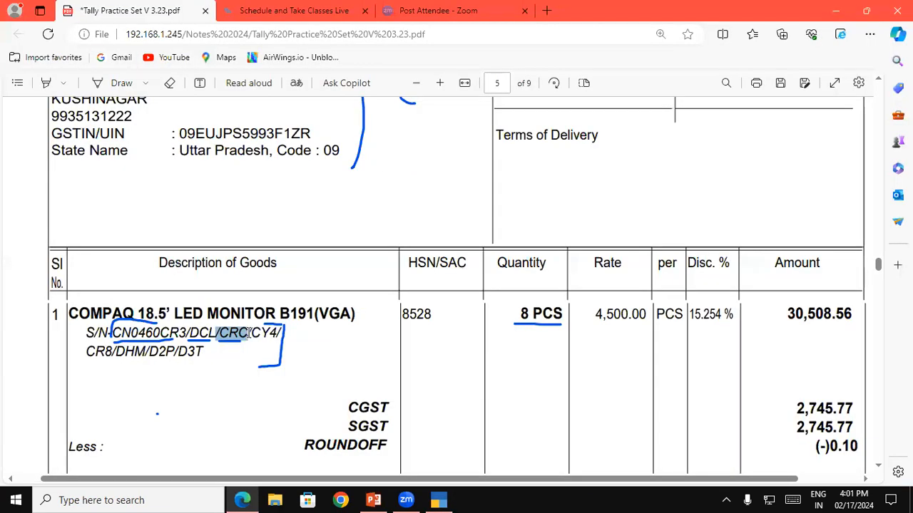
{"action": "key", "text": "alt+Tab"}
{"action": "type", "text": "CN0460"}
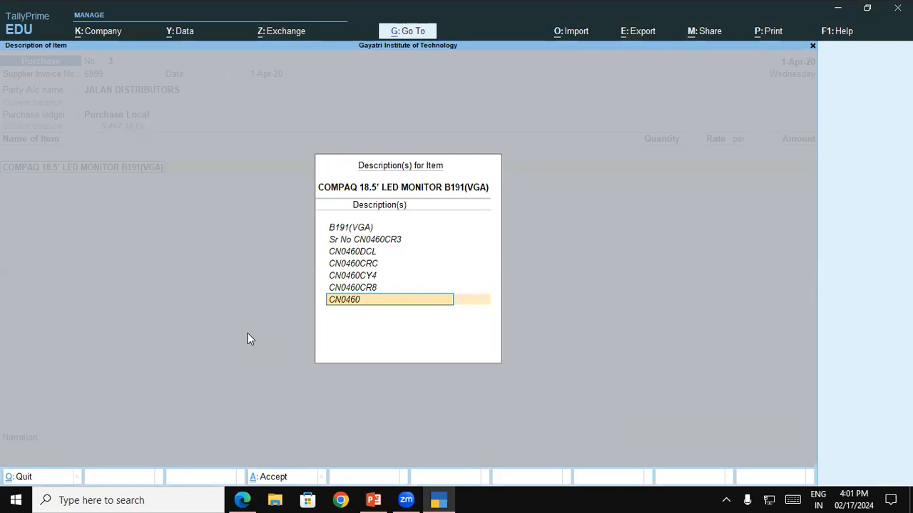
{"action": "type", "text": "DHM"}
{"action": "key", "text": "Return"}
Step: Add the description line CN0460D2P, checking the seventh serial suffix on the invoice PDF
{"action": "key", "text": "ctrl+alt+v"}
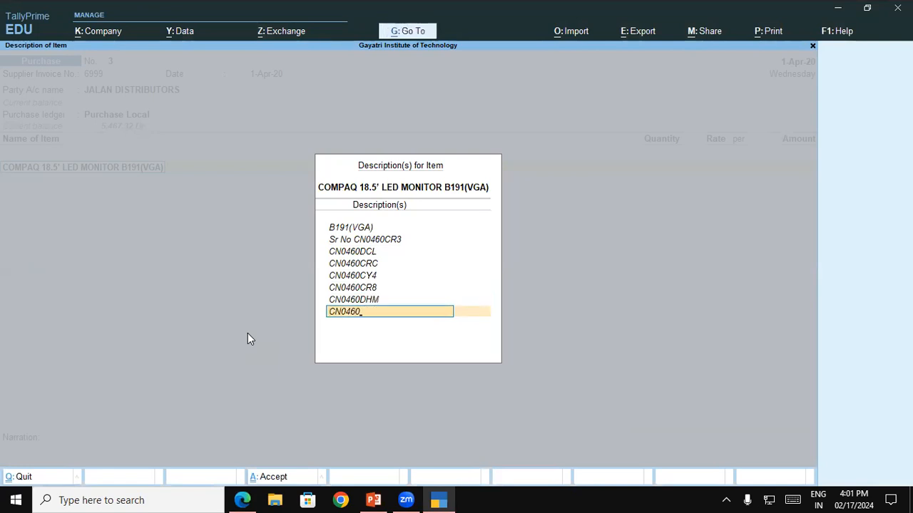
{"action": "key", "text": "alt+Tab"}
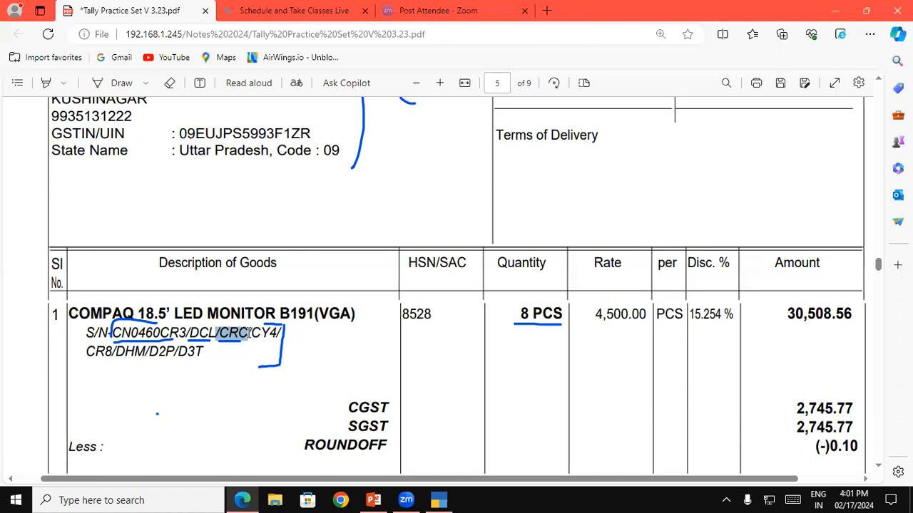
{"action": "key", "text": "alt+Tab"}
{"action": "type", "text": "D2P"}
{"action": "key", "text": "Return"}
Step: Add the last serial number line CN0460D3T and finish the monitor's item descriptions
{"action": "type", "text": "CN0460"}
{"action": "key", "text": "alt+Tab"}
{"action": "key", "text": "alt+Tab"}
{"action": "type", "text": "D3T"}
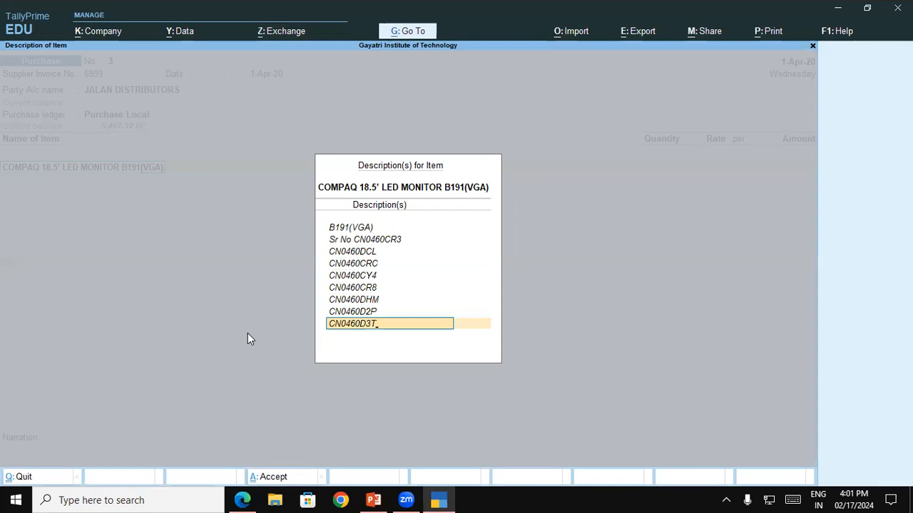
{"action": "key", "text": "Return"}
{"action": "key", "text": "Return"}
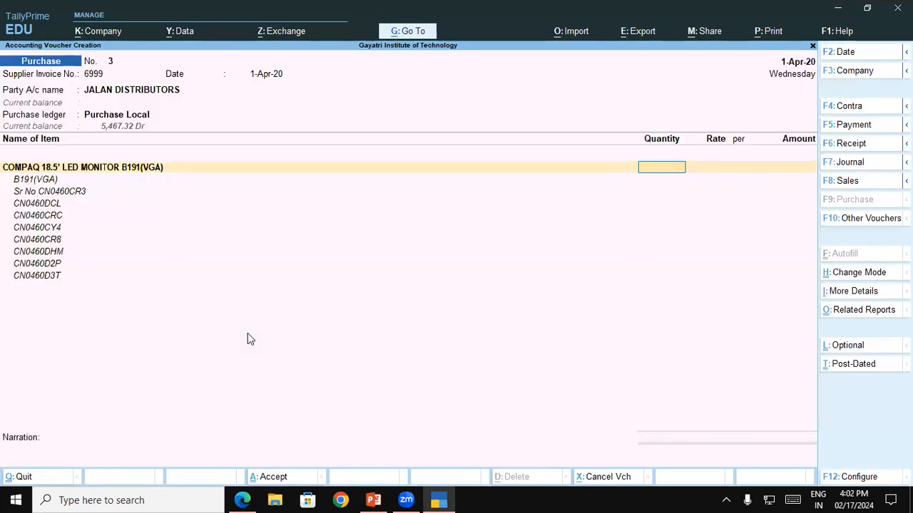
Step: Set the monitor's quantity to 8 Pcs, as given on the invoice
{"action": "key", "text": "alt+Tab"}
Step: Examine the monitor's rate, discount percentage and invoice total in the invoice PDF in Edge
{"action": "key", "text": "alt+Tab"}
{"action": "type", "text": "8"}
{"action": "key", "text": "Return"}
{"action": "key", "text": "alt+Tab"}
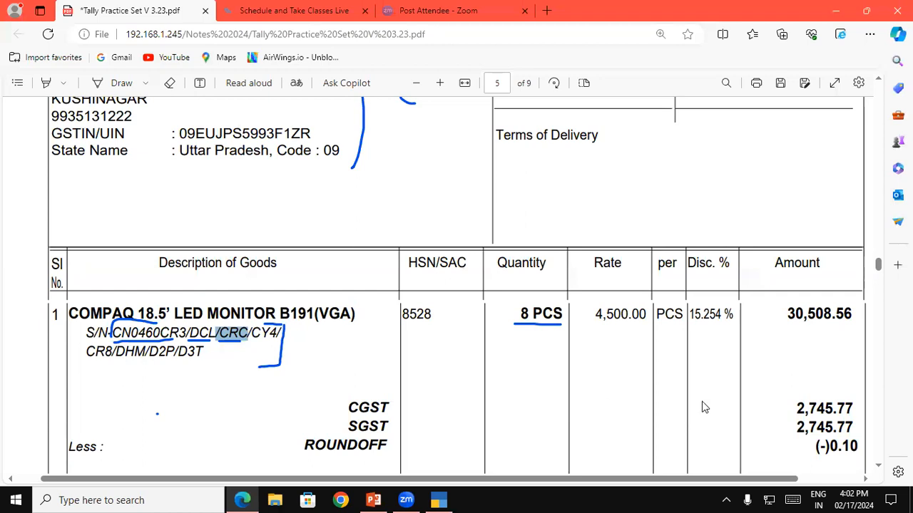
{"action": "left_click", "coordinate": [879, 471]}
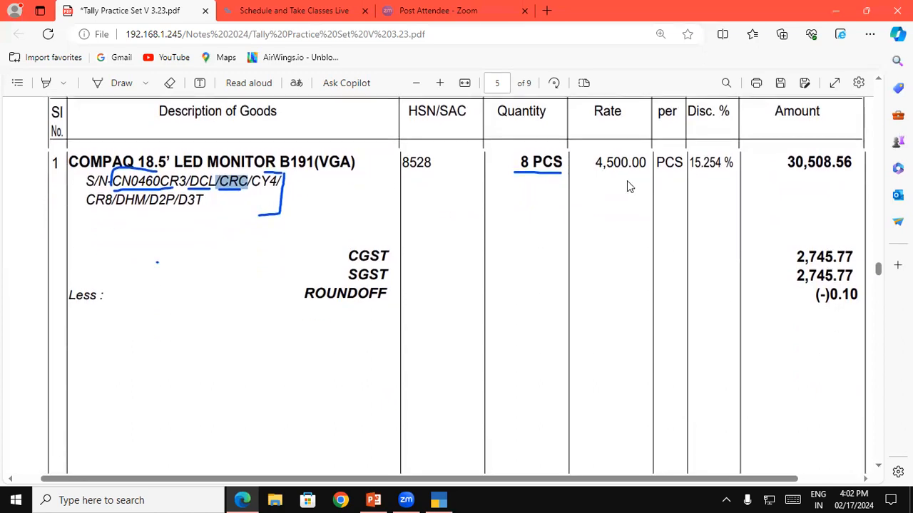
{"action": "left_click_drag", "start_coordinate": [597, 163], "coordinate": [646, 163]}
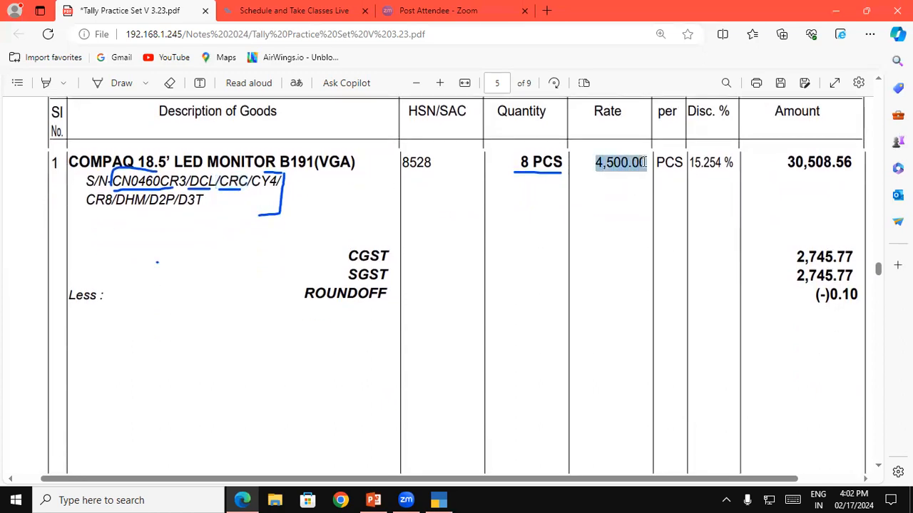
{"action": "left_click", "coordinate": [877, 469]}
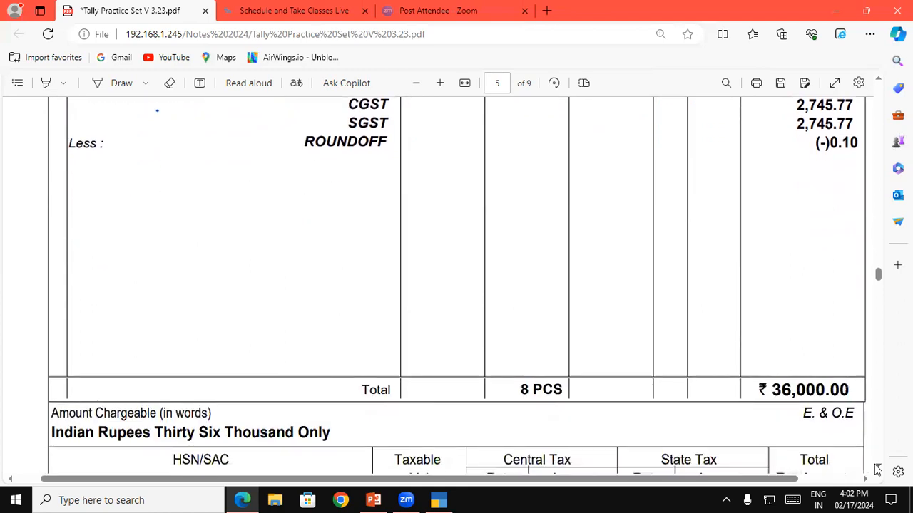
{"action": "left_click", "coordinate": [878, 84]}
{"action": "left_click", "coordinate": [878, 83]}
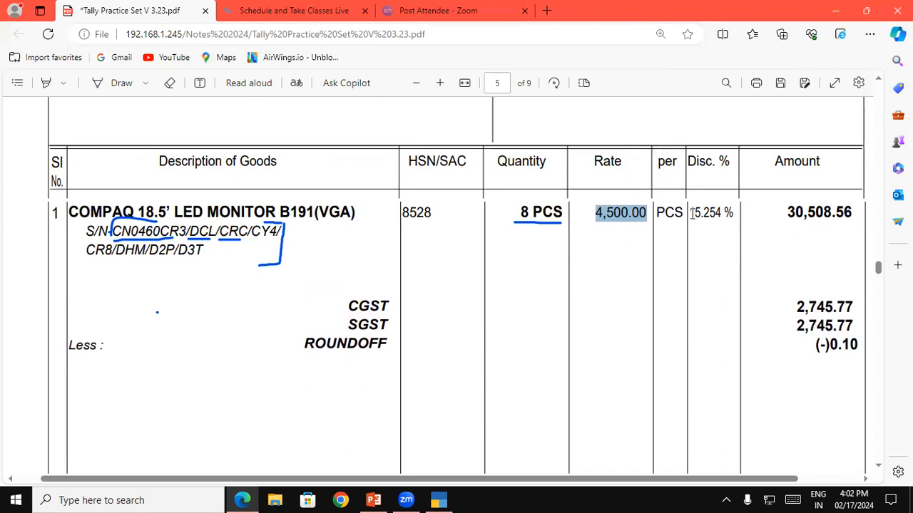
{"action": "left_click_drag", "start_coordinate": [690, 214], "coordinate": [735, 214]}
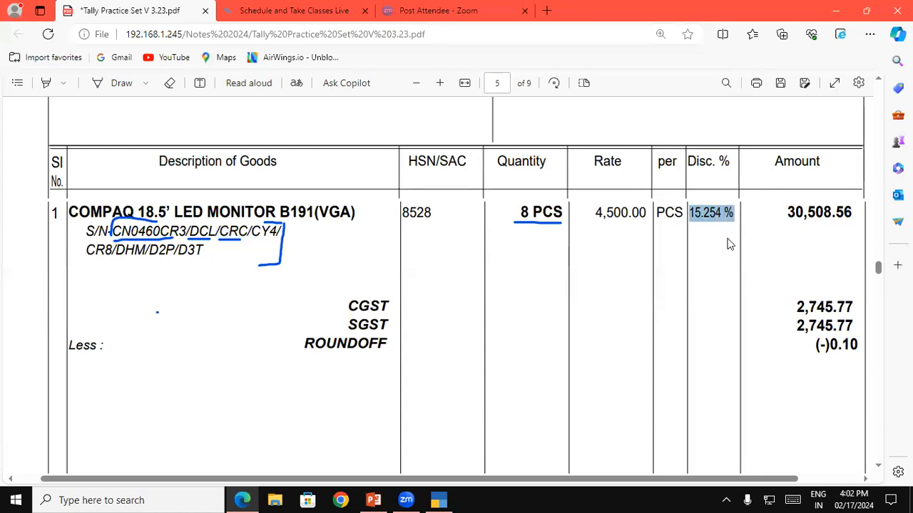
Step: Switch to TallyPrime and enable the discount column for invoices in the company features, accepting the existing GST details
{"action": "key", "text": "alt+Tab"}
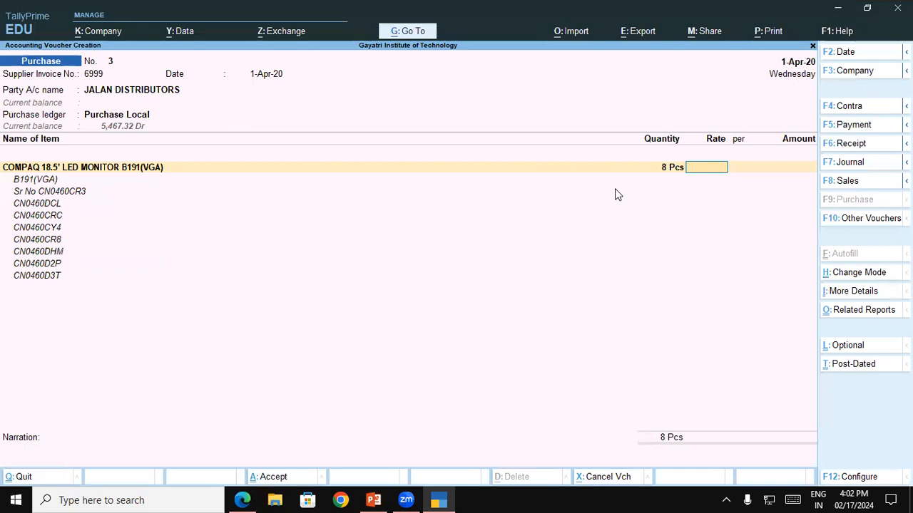
{"action": "key", "text": "F11"}
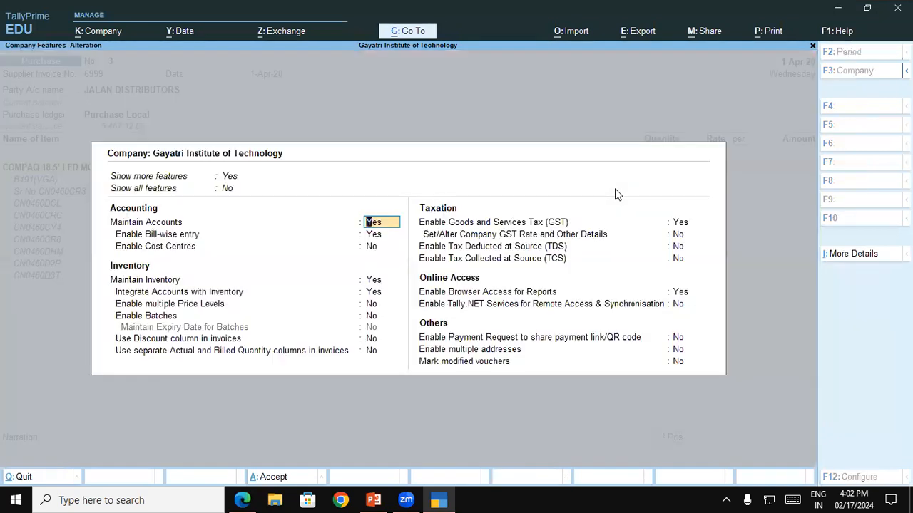
{"action": "left_click", "coordinate": [371, 340]}
{"action": "type", "text": "Yes"}
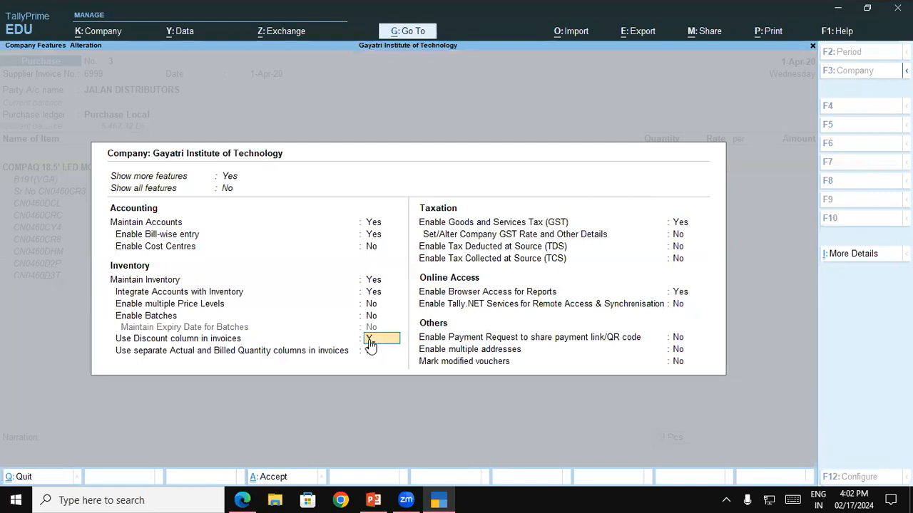
{"action": "key", "text": "Return"}
{"action": "key", "text": "Return"}
{"action": "type", "text": "Y"}
{"action": "key", "text": "Return"}
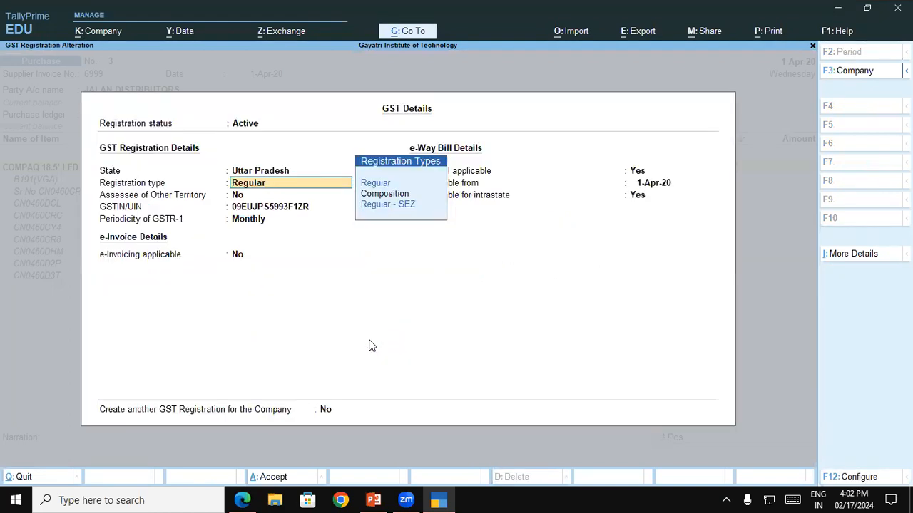
{"action": "key", "text": "ctrl+a"}
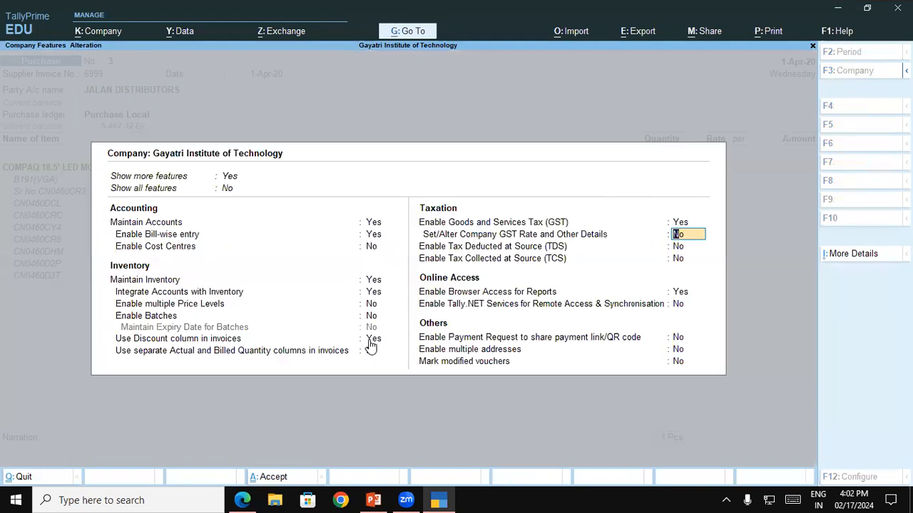
{"action": "key", "text": "ctrl+a"}
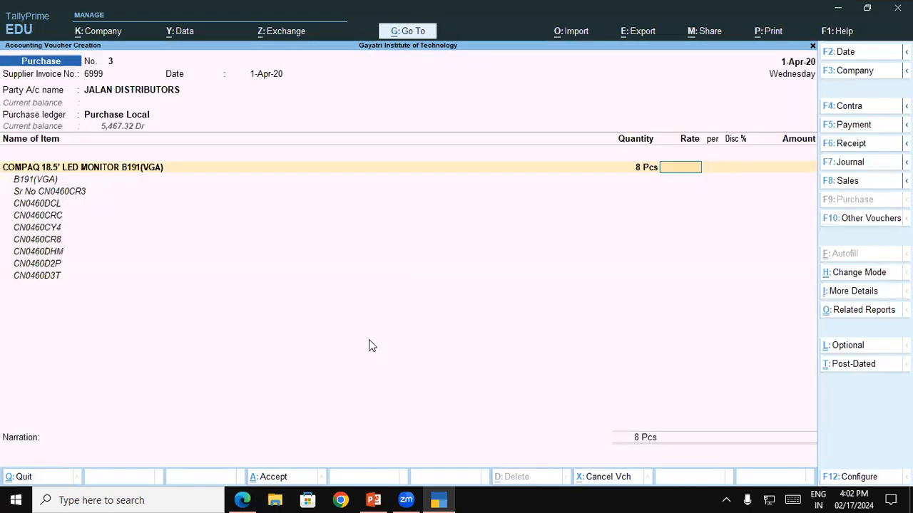
Step: Set the monitor's rate to 4500 per Pcs and its discount to 15.254 %, checking the percentage in the invoice PDF
{"action": "type", "text": "4500"}
{"action": "key", "text": "Return"}
{"action": "key", "text": "Return"}
{"action": "key", "text": "alt+Tab"}
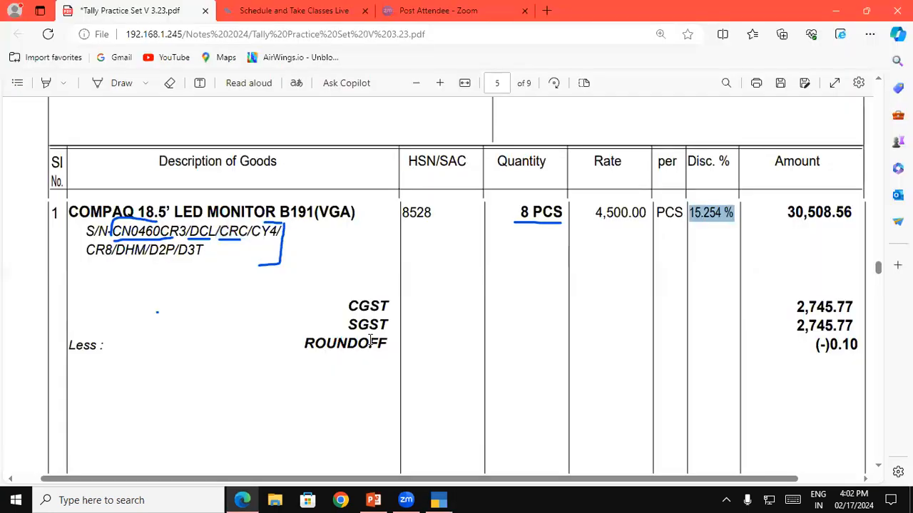
{"action": "key", "text": "alt+Tab"}
{"action": "type", "text": "15.254"}
{"action": "key", "text": "Return"}
{"action": "key", "text": "Return"}
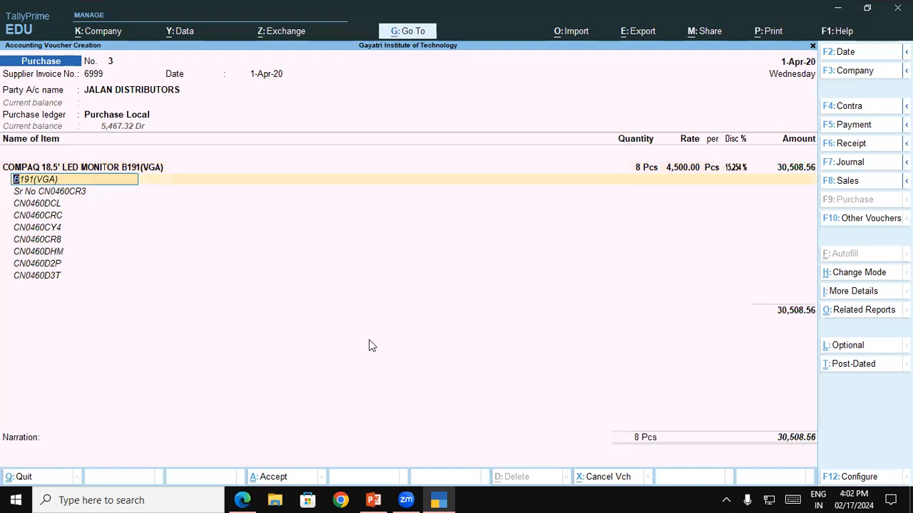
Step: Keep the monitor's description lines and add the Central Tax and State Tax ledgers below the item
{"action": "key", "text": "Down"}
{"action": "key", "text": "Down"}
{"action": "key", "text": "Down"}
{"action": "key", "text": "Down"}
{"action": "key", "text": "Down"}
{"action": "key", "text": "Down"}
{"action": "key", "text": "Down"}
{"action": "key", "text": "Down"}
{"action": "key", "text": "Down"}
{"action": "key", "text": "Return"}
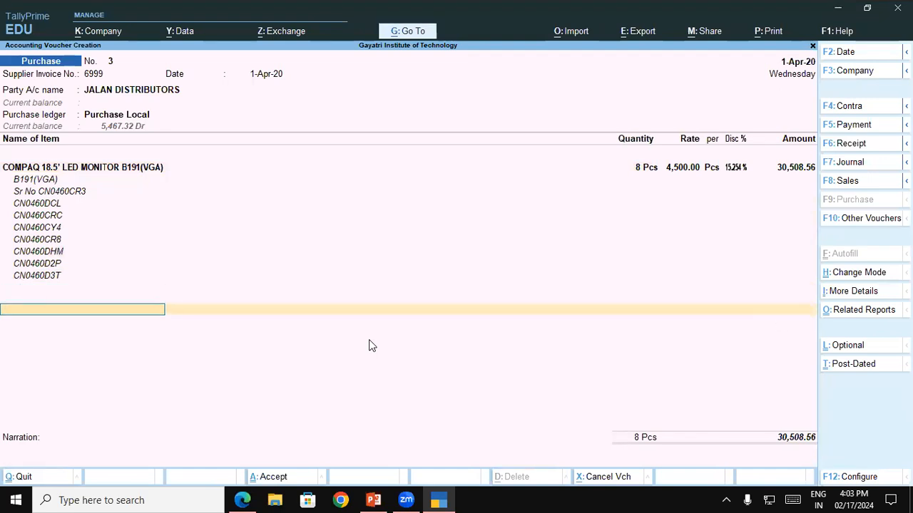
{"action": "type", "text": "ce"}
{"action": "key", "text": "Return"}
{"action": "key", "text": "Return"}
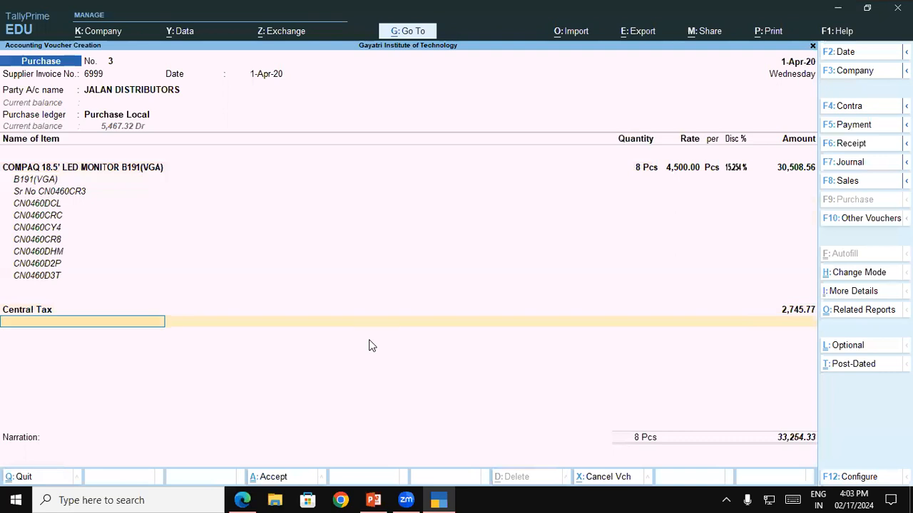
{"action": "type", "text": "st"}
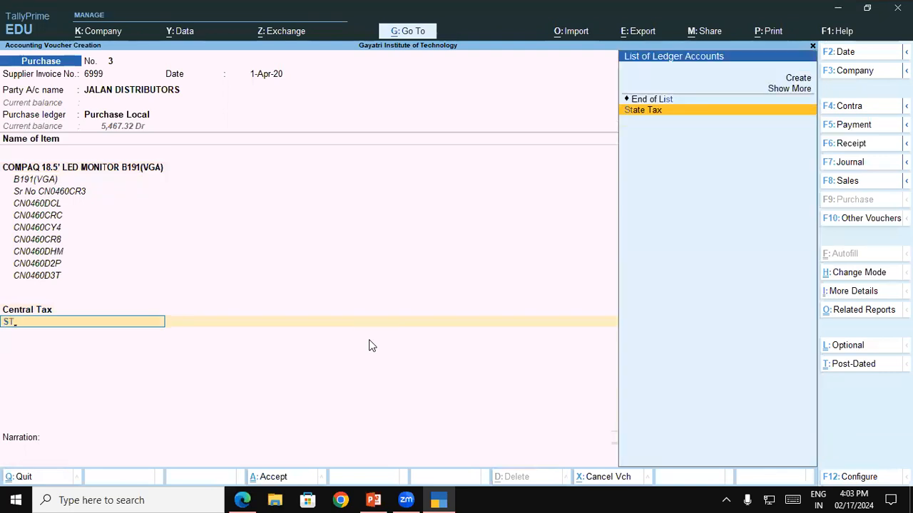
{"action": "key", "text": "Return"}
{"action": "key", "text": "Return"}
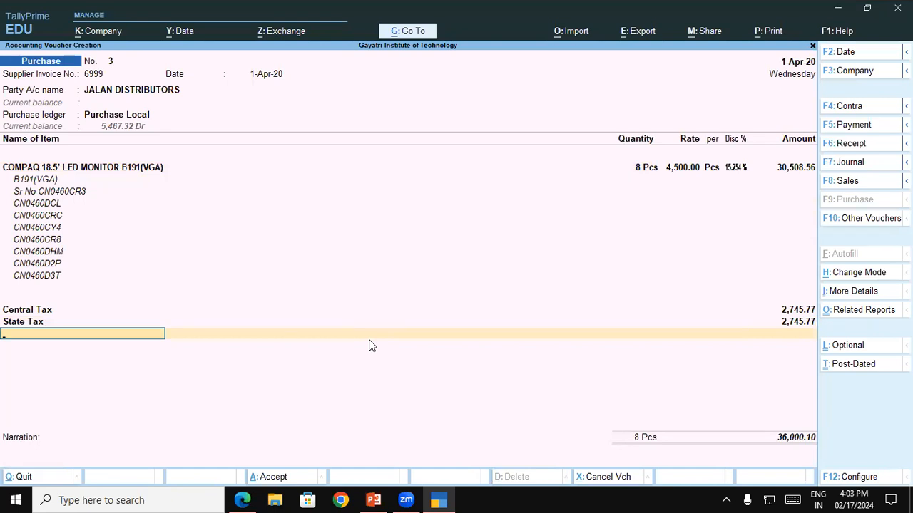
Step: Add the Round Off ledger and accept the Jalan Distributors purchase voucher
{"action": "type", "text": "r"}
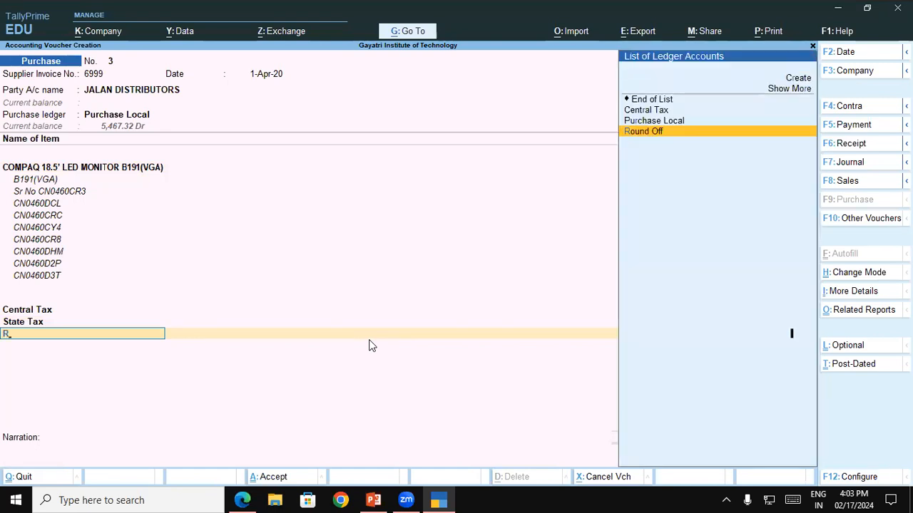
{"action": "key", "text": "Return"}
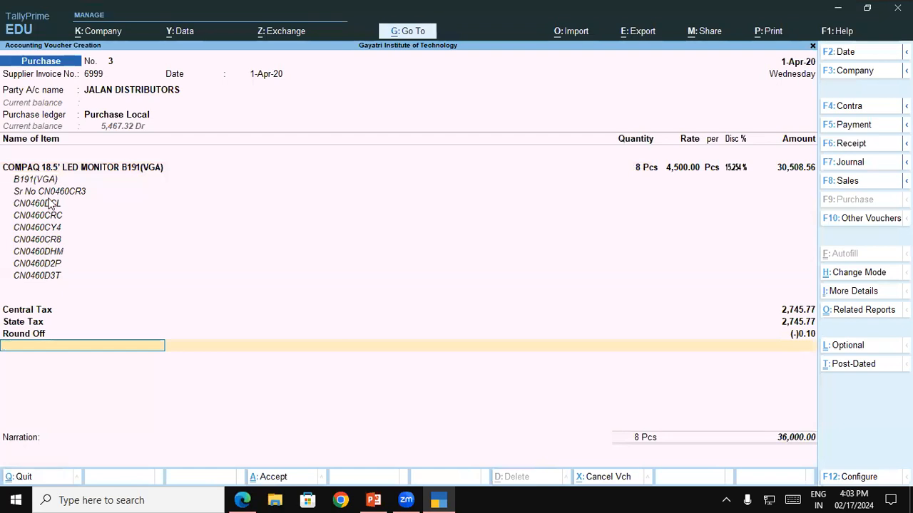
{"action": "left_click", "coordinate": [273, 477]}
Step: Switch to the practice set PDF in Edge and go to the Sun Shine Digitech tax invoice SS/4607 on page 6
{"action": "key", "text": "alt+Tab"}
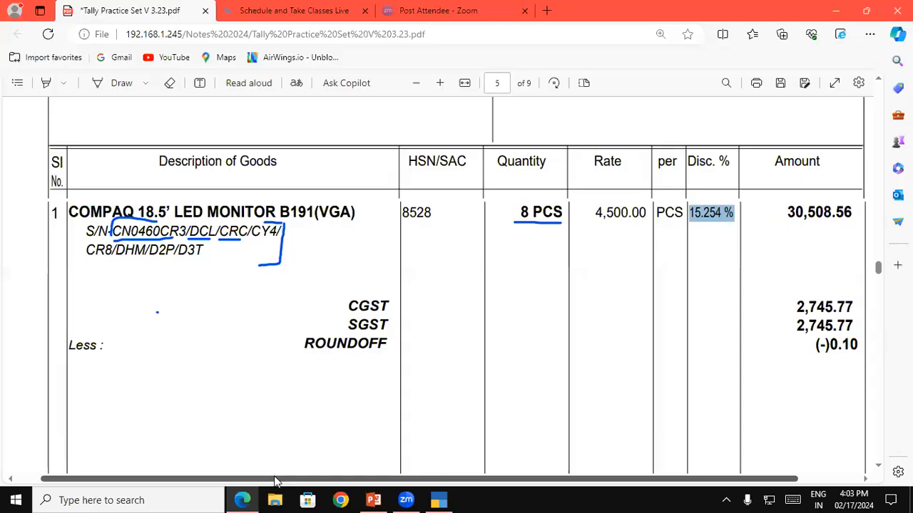
{"action": "left_click", "coordinate": [876, 468]}
{"action": "scroll", "coordinate": [876, 468], "scroll_direction": "down", "scroll_amount": 10}
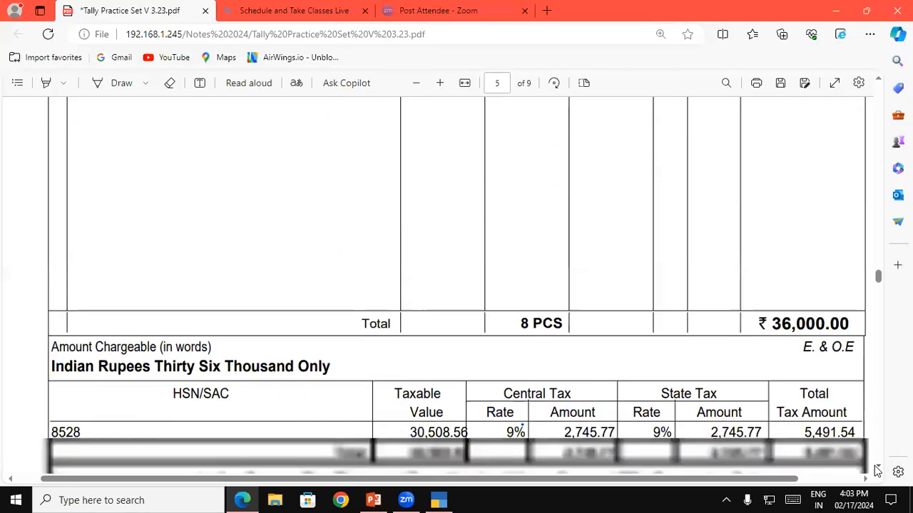
{"action": "scroll", "coordinate": [876, 470], "scroll_direction": "down", "scroll_amount": 3}
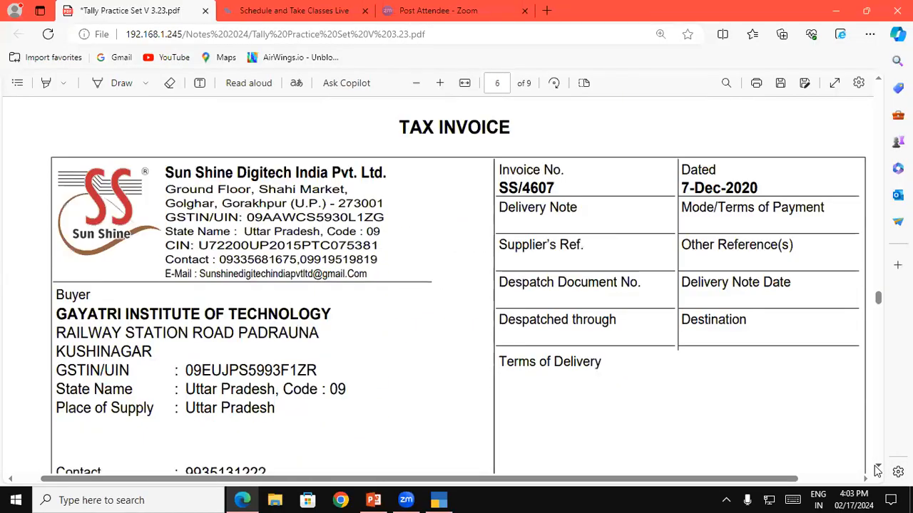